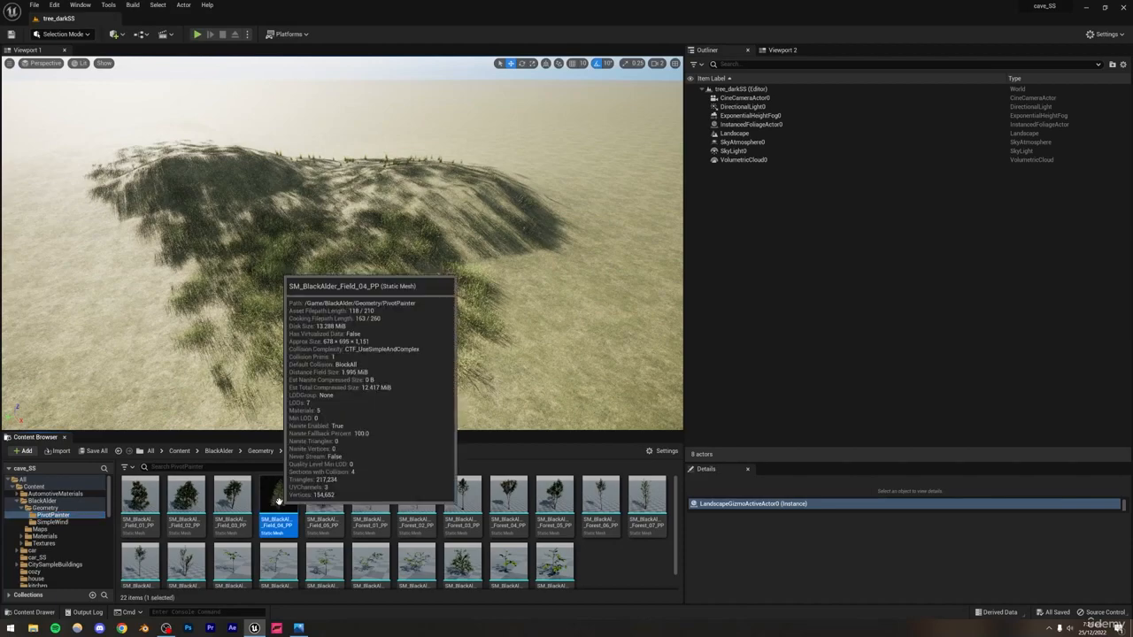
- Place the SM_BlackAlder_Field_04_PP tree on the grassy terrain and check its framing in the second viewport's camera view
{"action": "left_click_drag", "start_coordinate": [277, 504], "coordinate": [323, 217]}
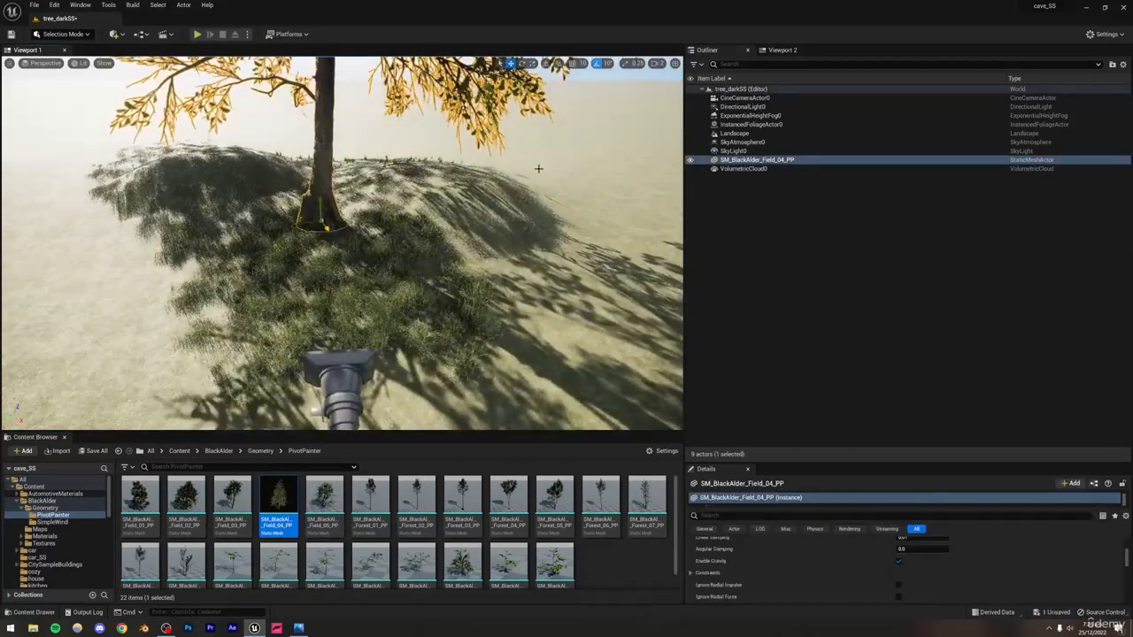
{"action": "left_click", "coordinate": [776, 52]}
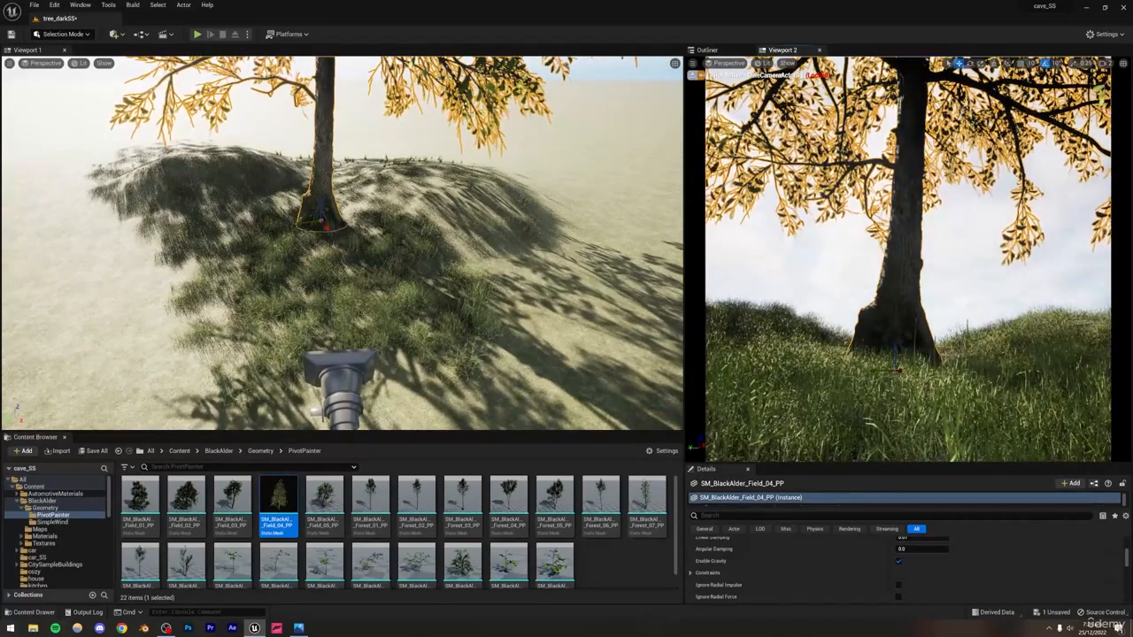
{"action": "key", "text": "w"}
{"action": "right_click_drag", "start_coordinate": [354, 248], "coordinate": [329, 211]}
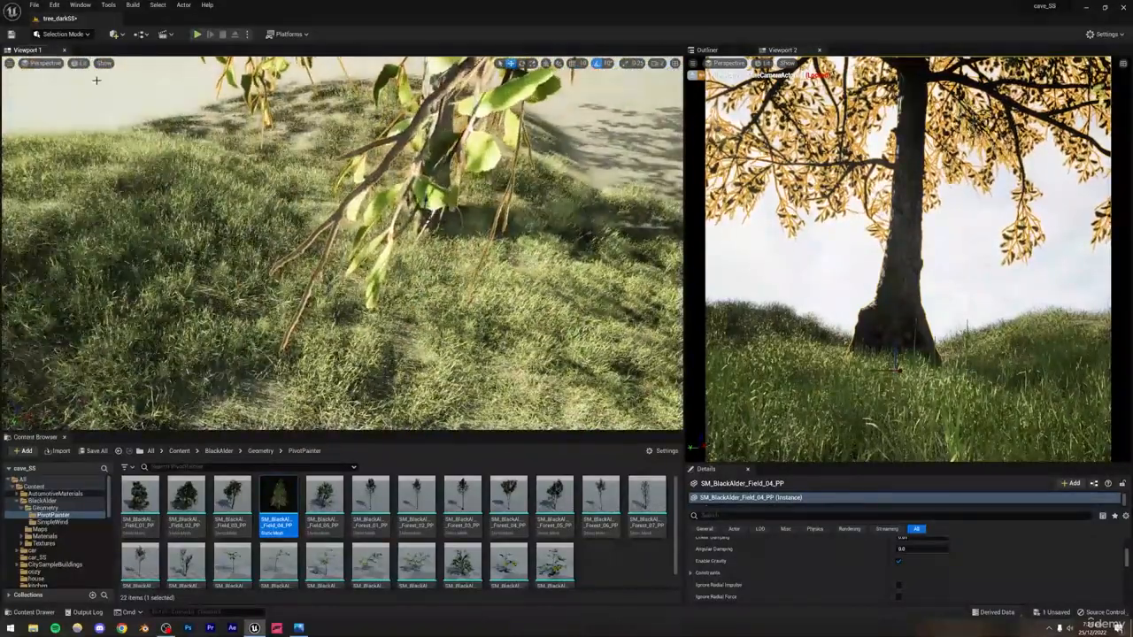
- Show the first viewport in Unlit mode and move the tree farther back into the dip between the two hills
{"action": "left_click", "coordinate": [80, 63]}
{"action": "left_click", "coordinate": [104, 97]}
{"action": "right_click_drag", "start_coordinate": [354, 248], "coordinate": [345, 257]}
{"action": "left_click_drag", "start_coordinate": [417, 283], "coordinate": [255, 262]}
{"action": "key", "text": "r"}
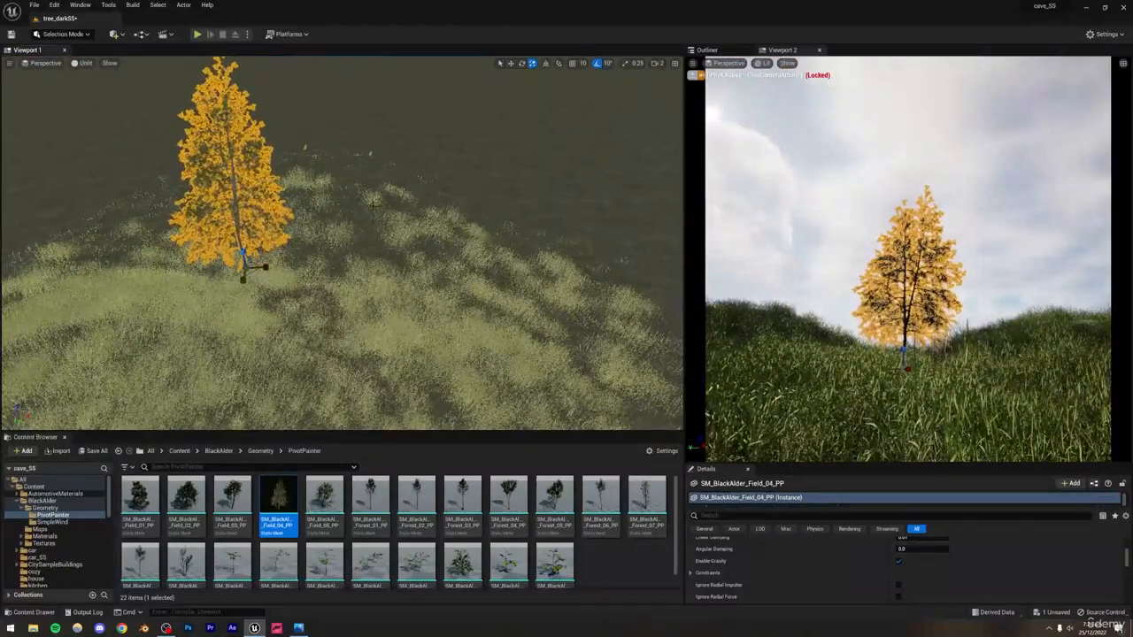
- Raise the tree until its trunk base meets the grass, shift it slightly sideways between the hills, and deselect it
{"action": "right_click_drag", "start_coordinate": [373, 204], "coordinate": [353, 142]}
{"action": "key", "text": "w"}
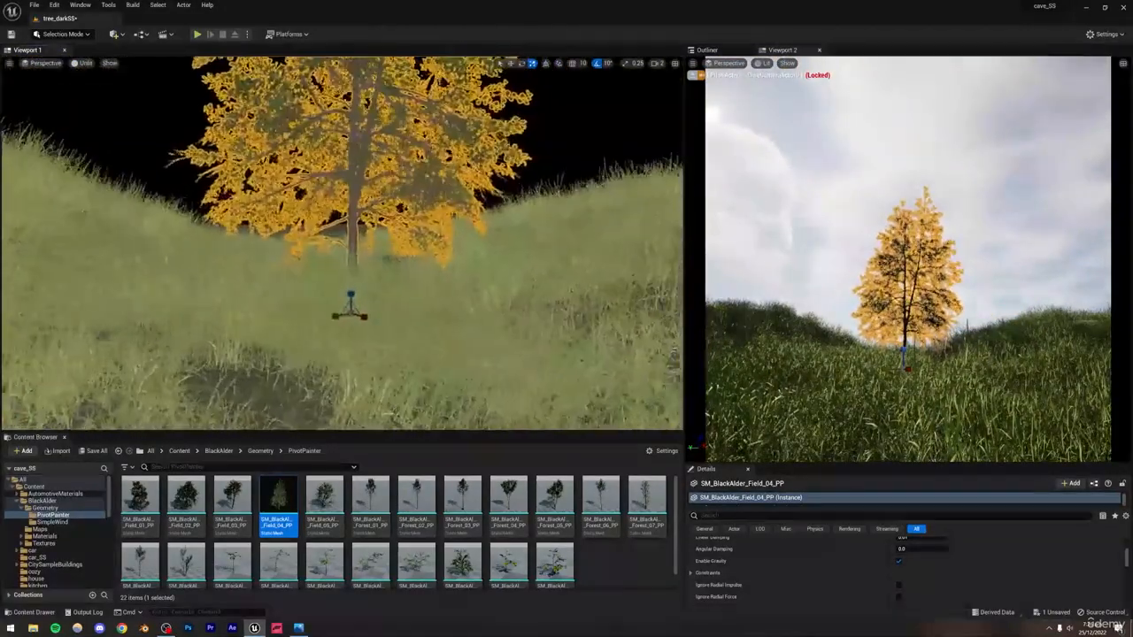
{"action": "key", "text": "e"}
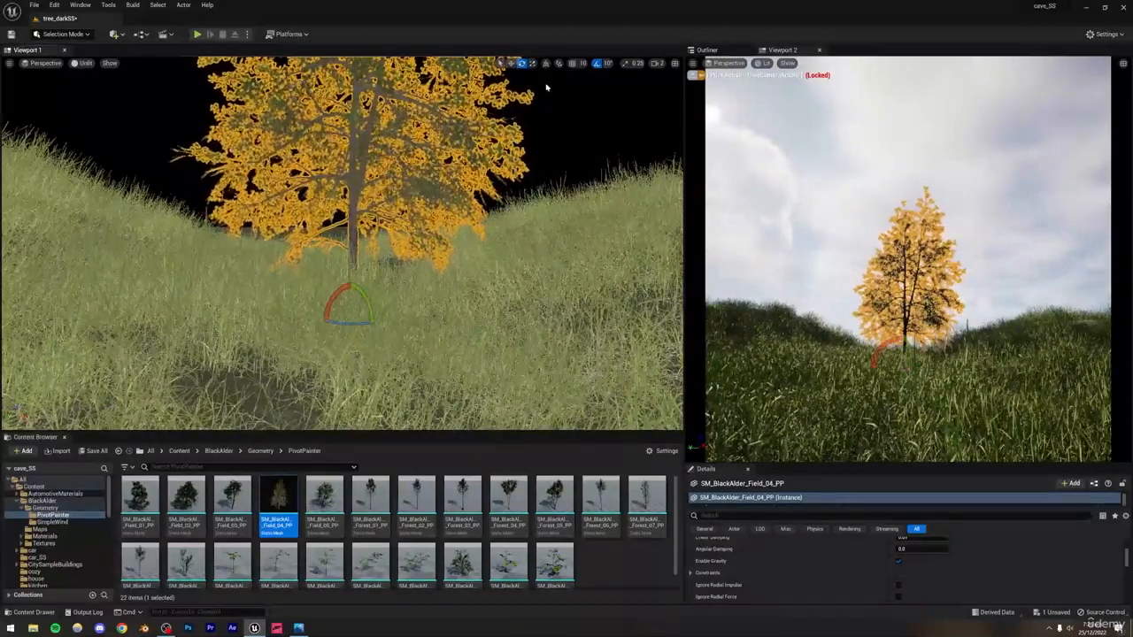
{"action": "key", "text": "w"}
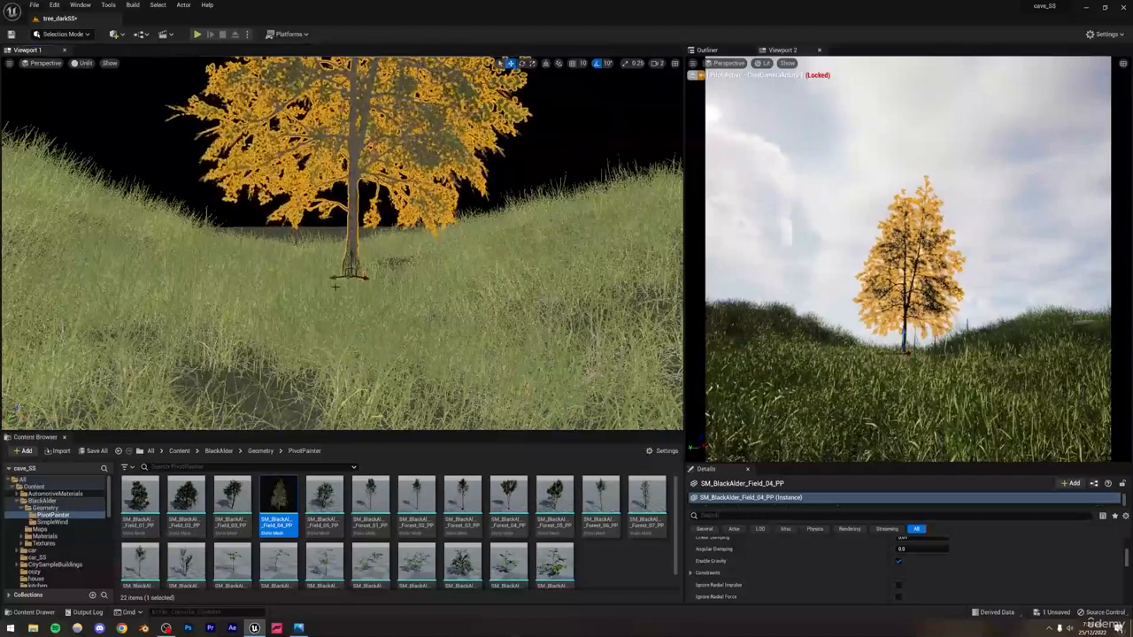
{"action": "left_click", "coordinate": [363, 285]}
{"action": "left_click_drag", "start_coordinate": [363, 285], "coordinate": [354, 285]}
{"action": "key", "text": "ctrl+z"}
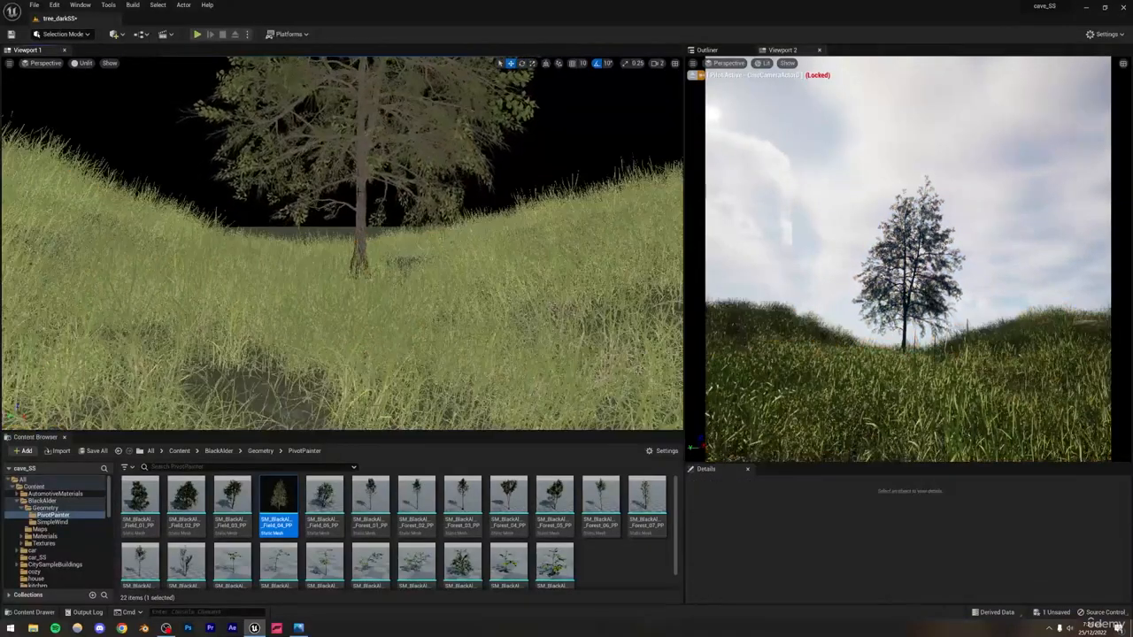
{"action": "key", "text": "ctrl+z"}
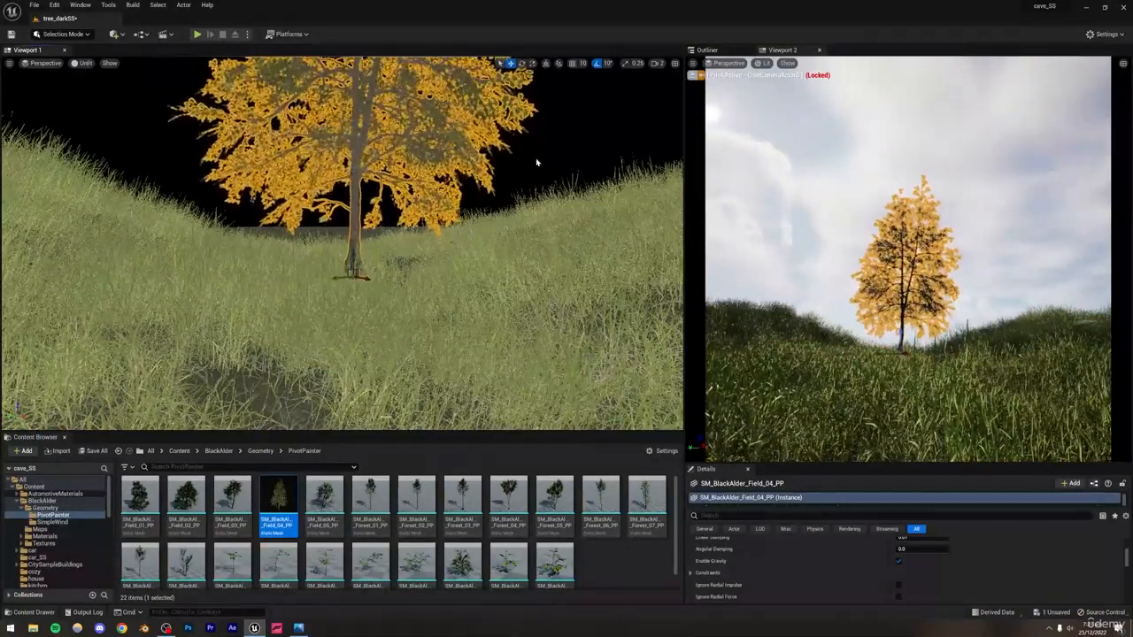
{"action": "left_click", "coordinate": [536, 162]}
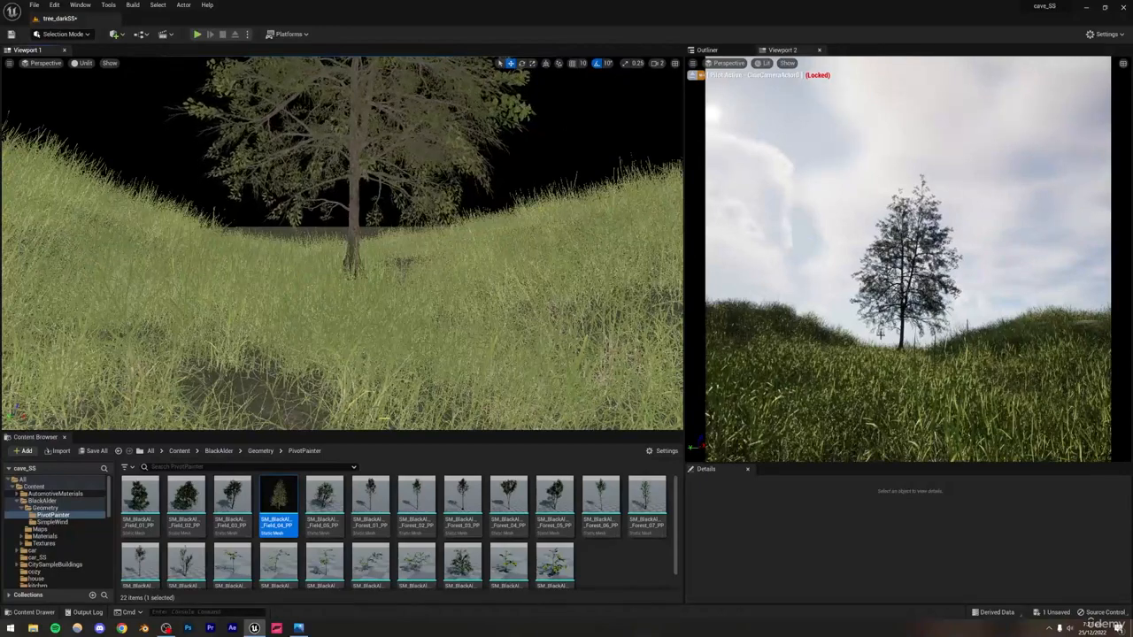
- Switch the camera viewport to Path Tracing and compare the framing with the reference image tree.PNG
{"action": "left_click", "coordinate": [764, 63]}
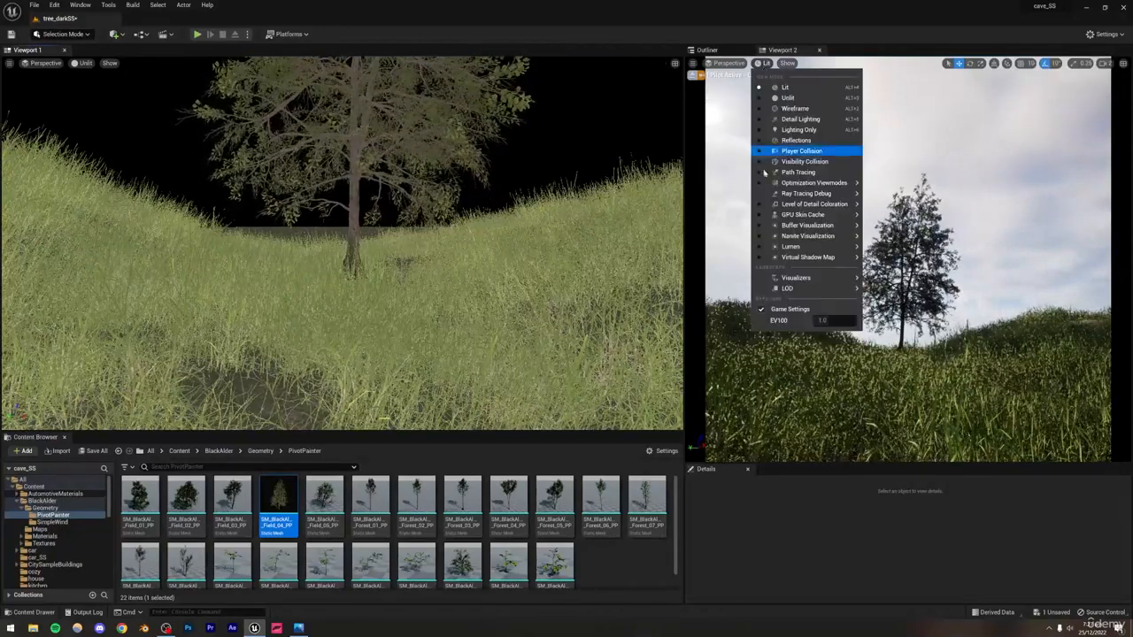
{"action": "left_click", "coordinate": [790, 173]}
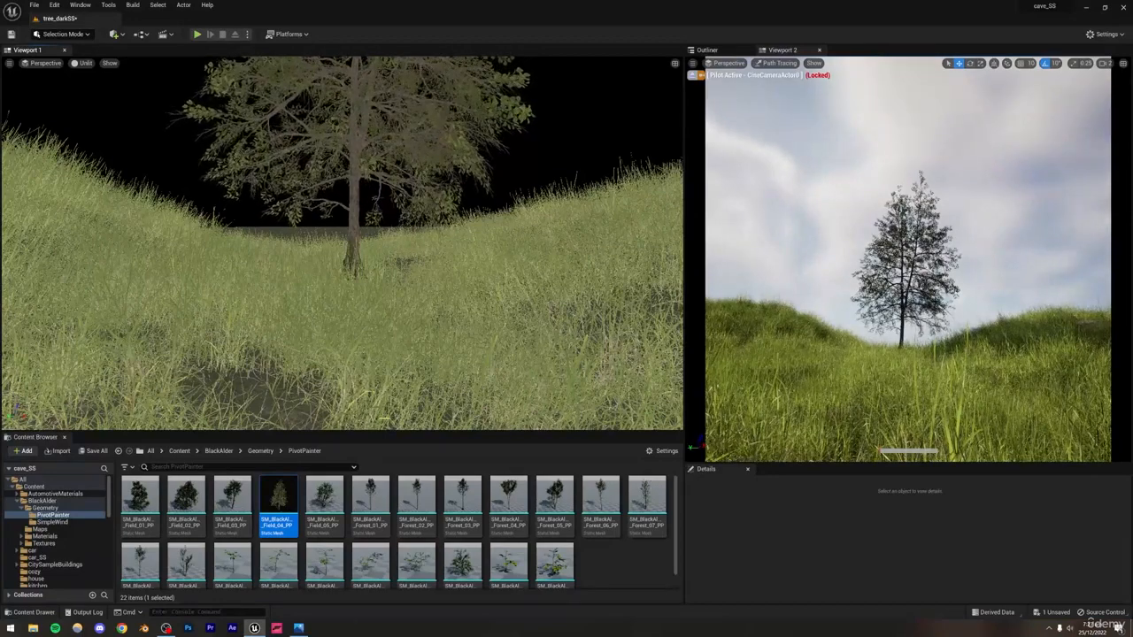
{"action": "left_click", "coordinate": [299, 628]}
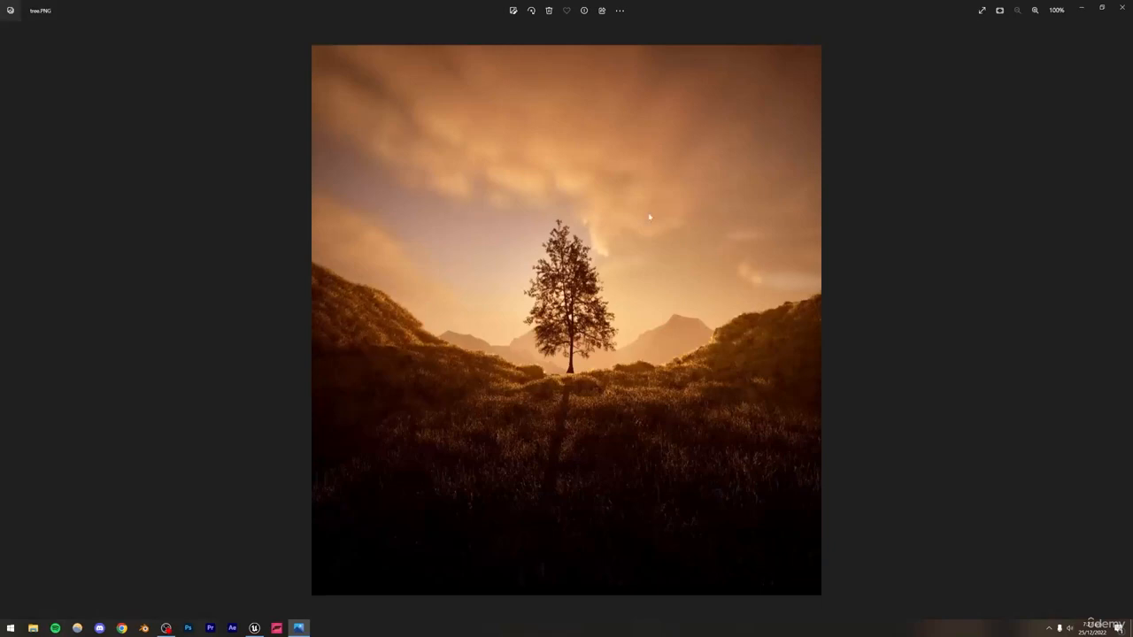
{"action": "left_click", "coordinate": [255, 629]}
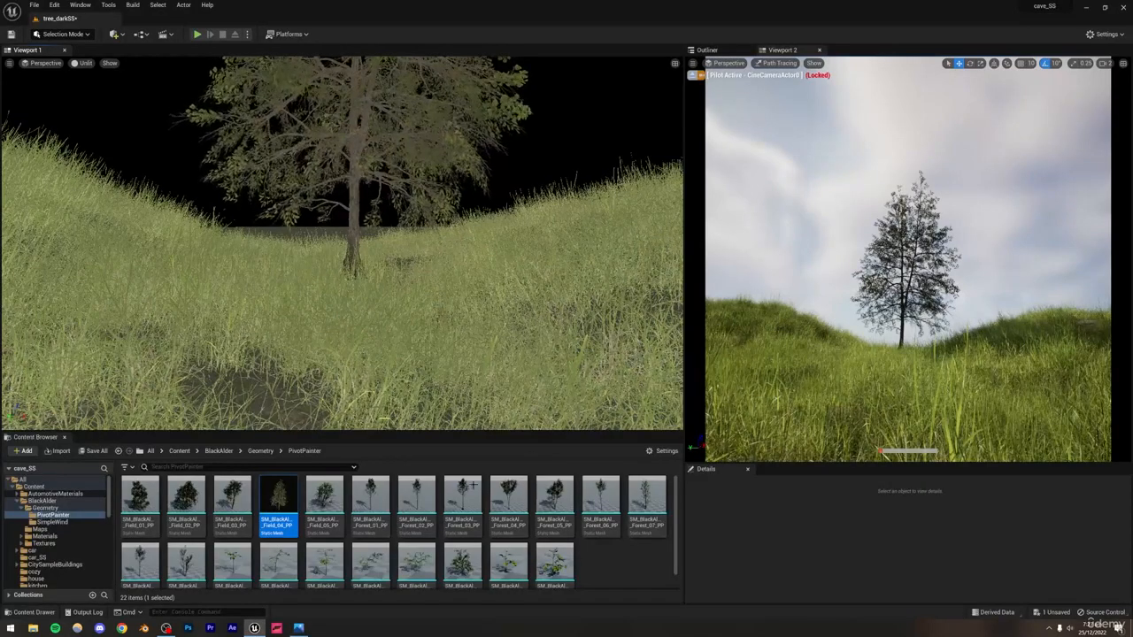
{"action": "left_click", "coordinate": [299, 628]}
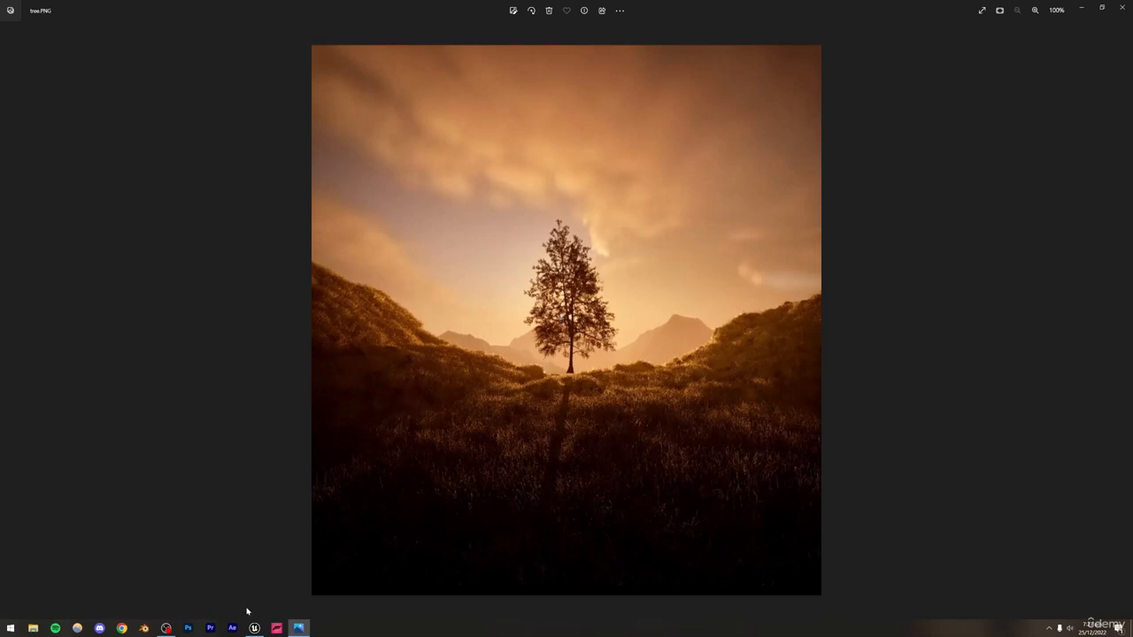
{"action": "left_click", "coordinate": [254, 628]}
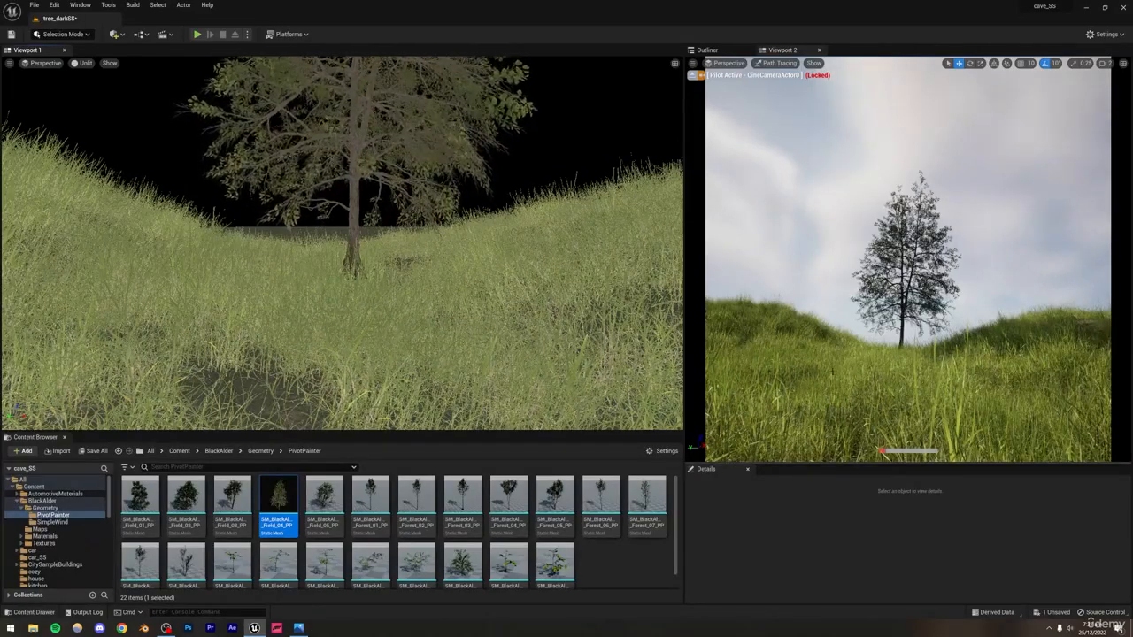
{"action": "left_click", "coordinate": [298, 629]}
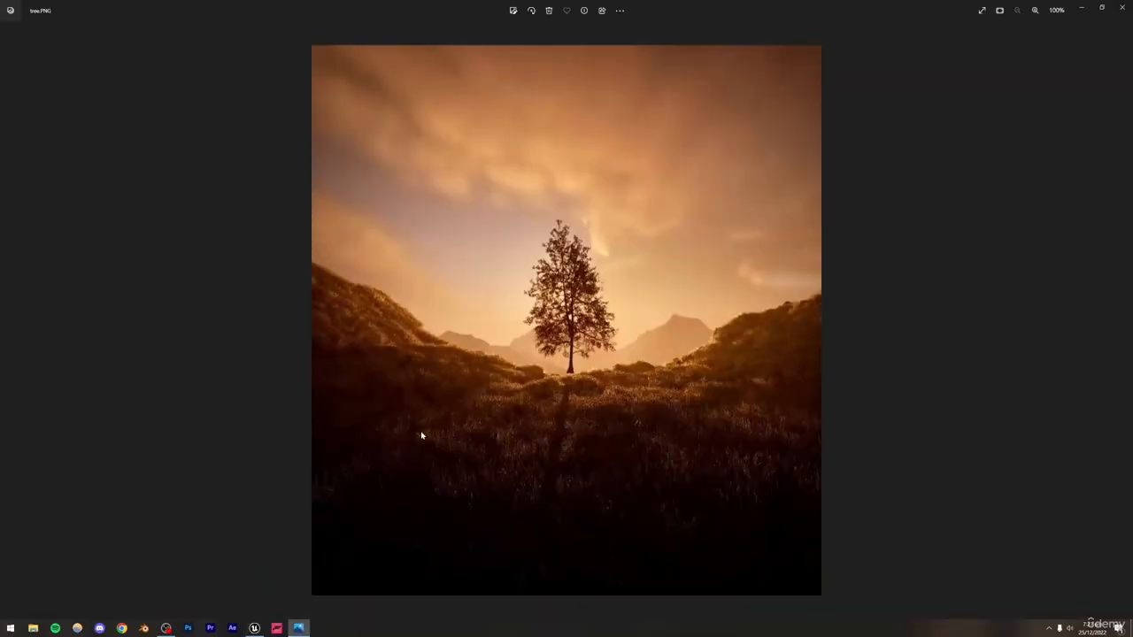
{"action": "left_click", "coordinate": [255, 628]}
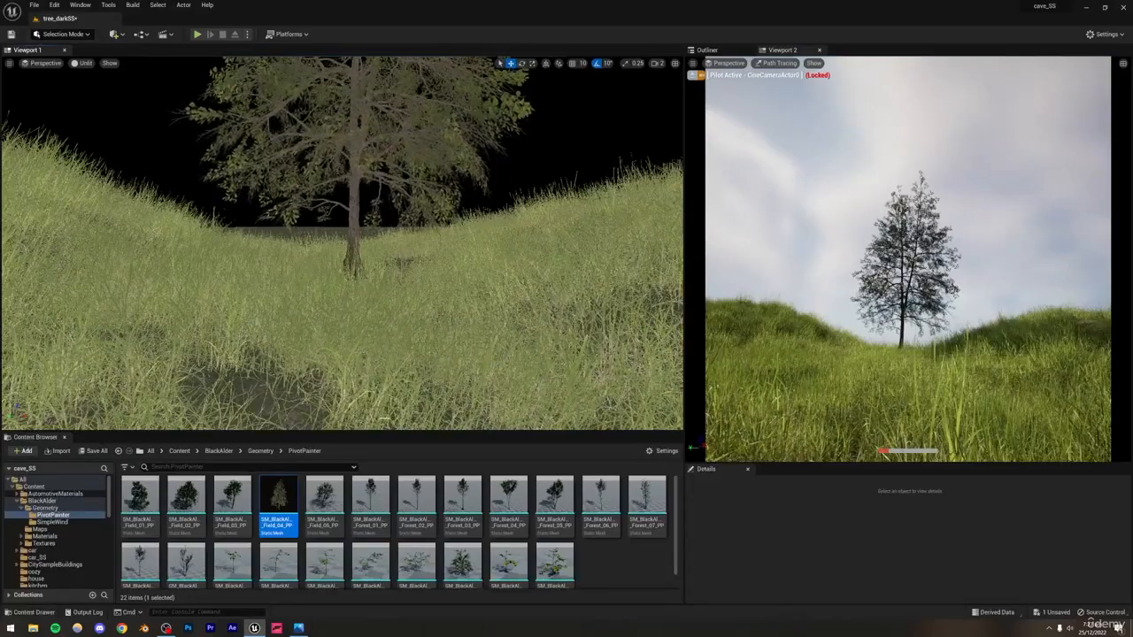
- Look over the tree and surrounding hills, and save the tree_darkSS level
{"action": "key", "text": "s"}
{"action": "right_click_drag", "start_coordinate": [342, 244], "coordinate": [313, 290]}
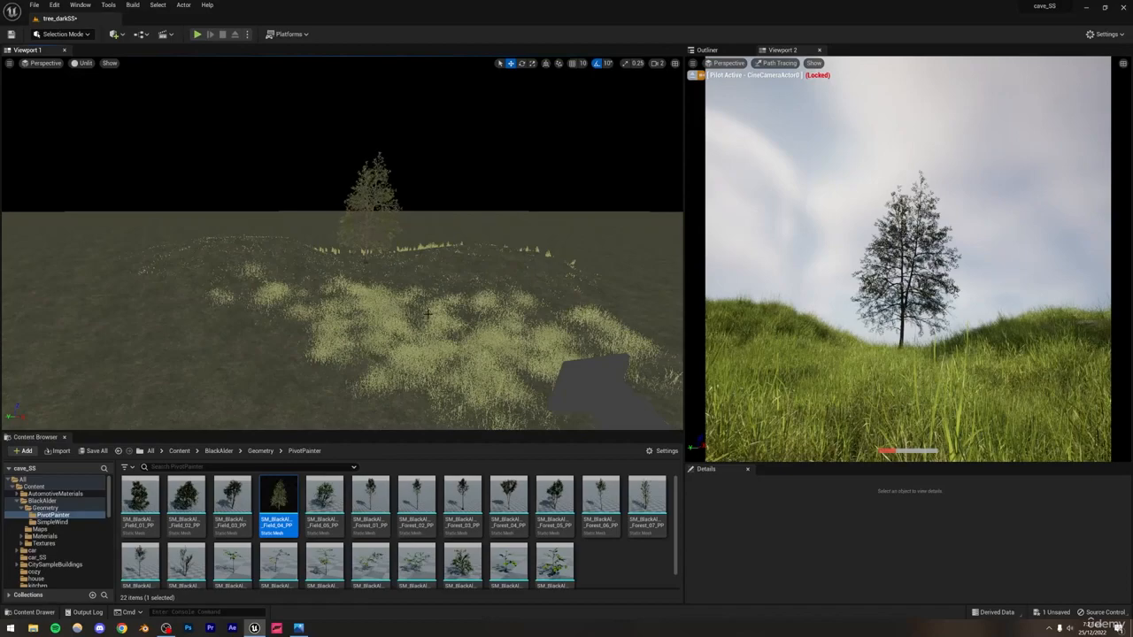
{"action": "key", "text": "w"}
{"action": "mouse_move", "coordinate": [412, 284]}
{"action": "right_mouse_down"}
{"action": "mouse_move", "coordinate": [433, 276]}
{"action": "mouse_move", "coordinate": [401, 288]}
{"action": "right_mouse_up"}
{"action": "key", "text": "ctrl+s"}
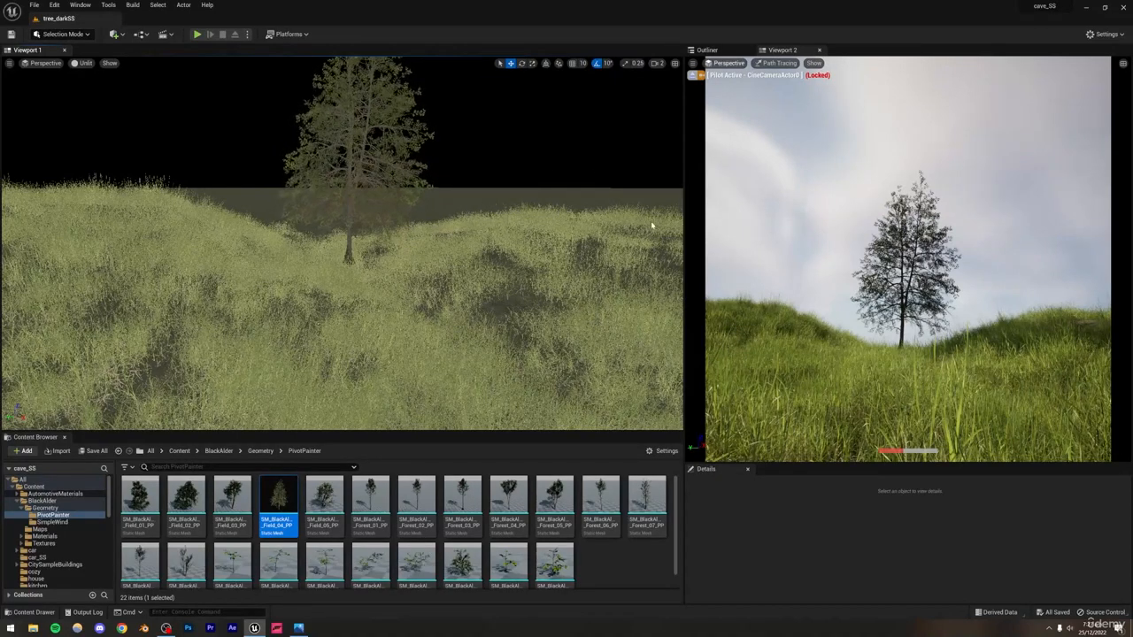
- Return the first viewport to Lit mode and pilot CineCameraActor0 in it
{"action": "left_click", "coordinate": [715, 49]}
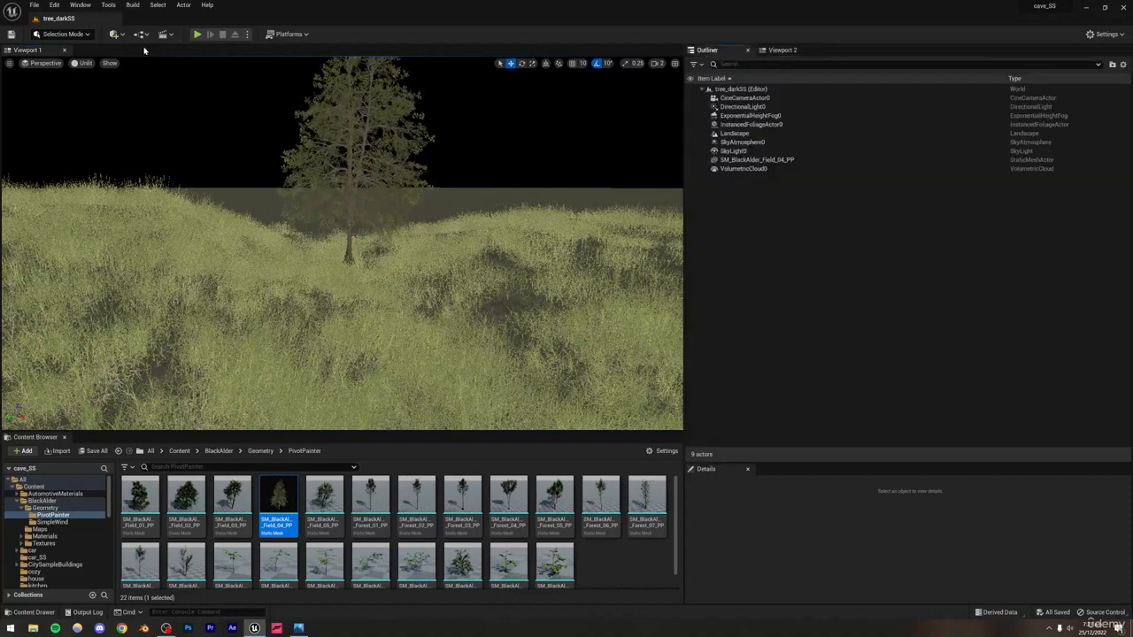
{"action": "left_click", "coordinate": [85, 63]}
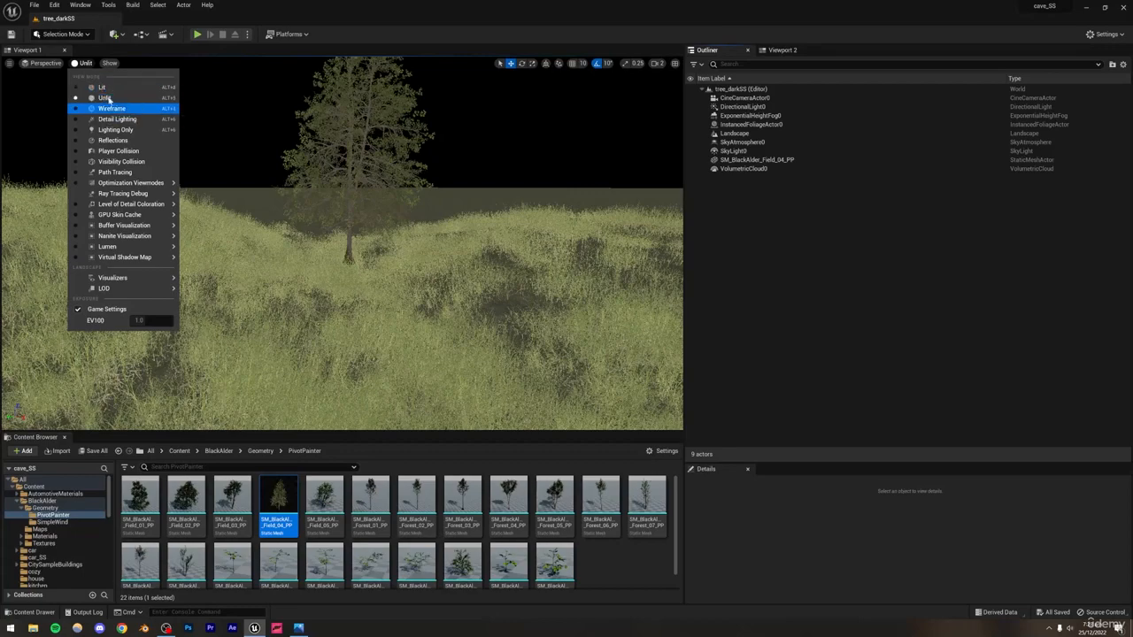
{"action": "left_click", "coordinate": [109, 87]}
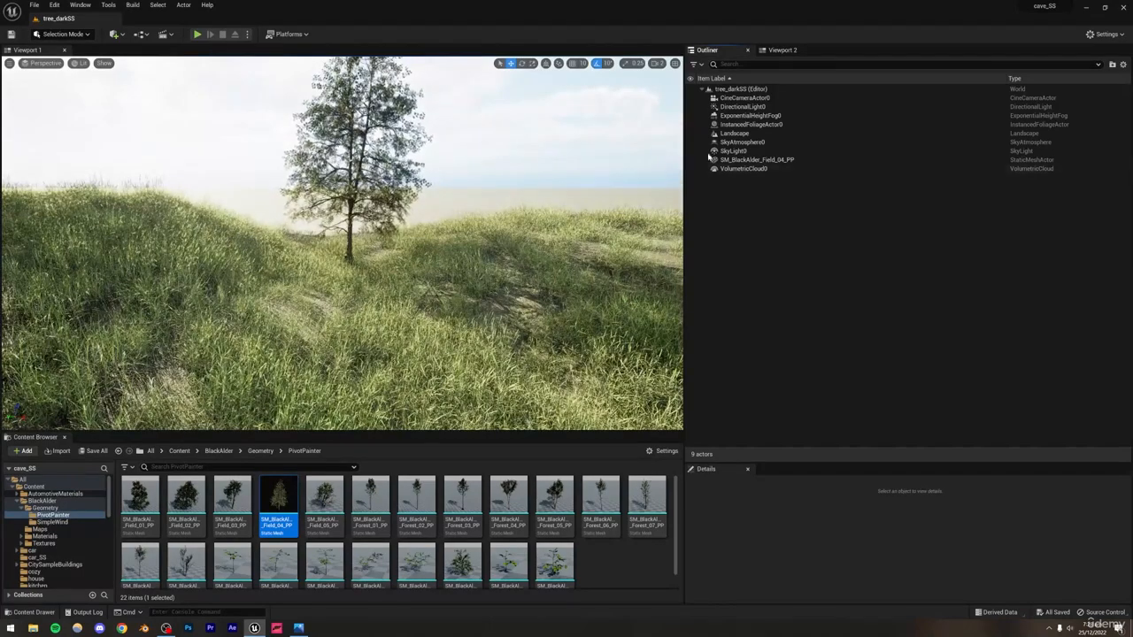
{"action": "left_click", "coordinate": [742, 98]}
{"action": "right_click", "coordinate": [740, 99]}
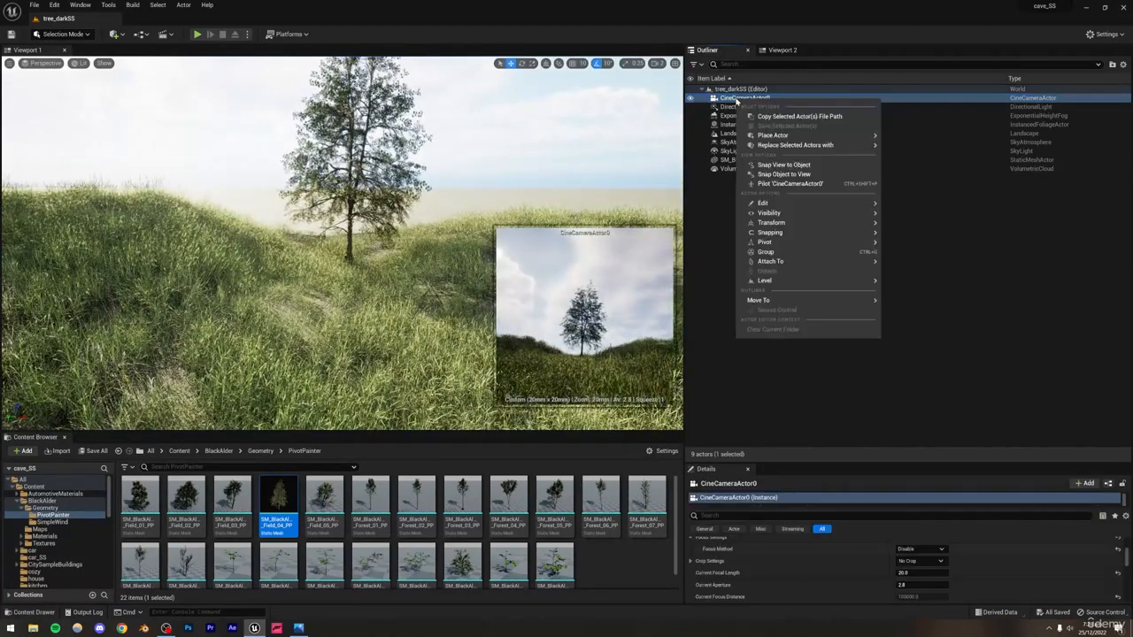
{"action": "left_click", "coordinate": [798, 183]}
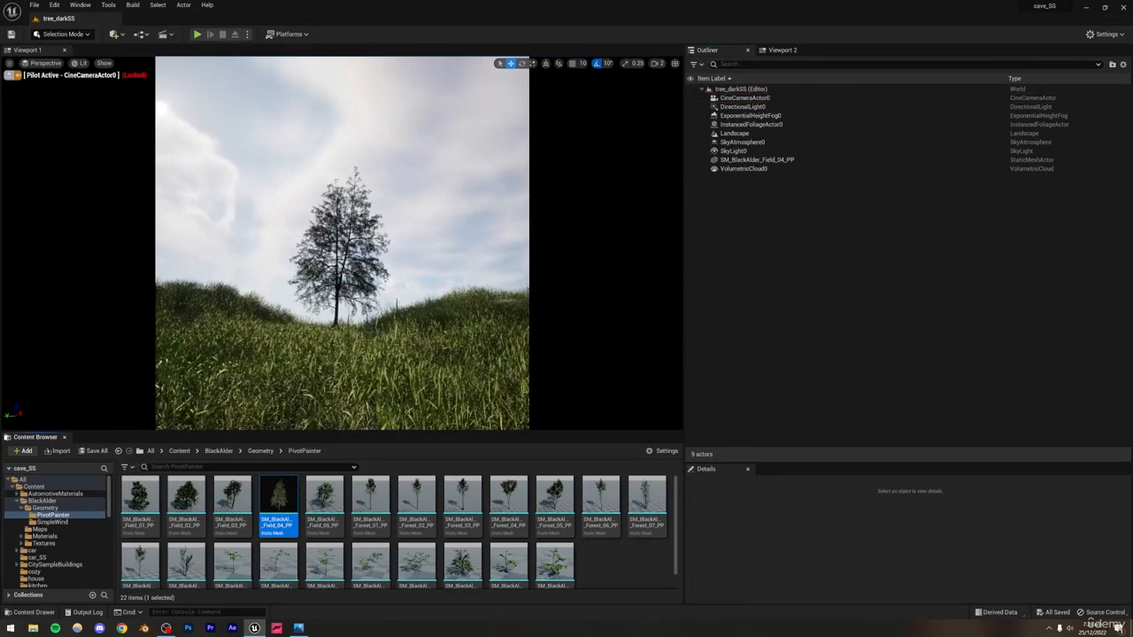
- Add a PostProcessVolume to the scene
{"action": "left_click", "coordinate": [115, 34]}
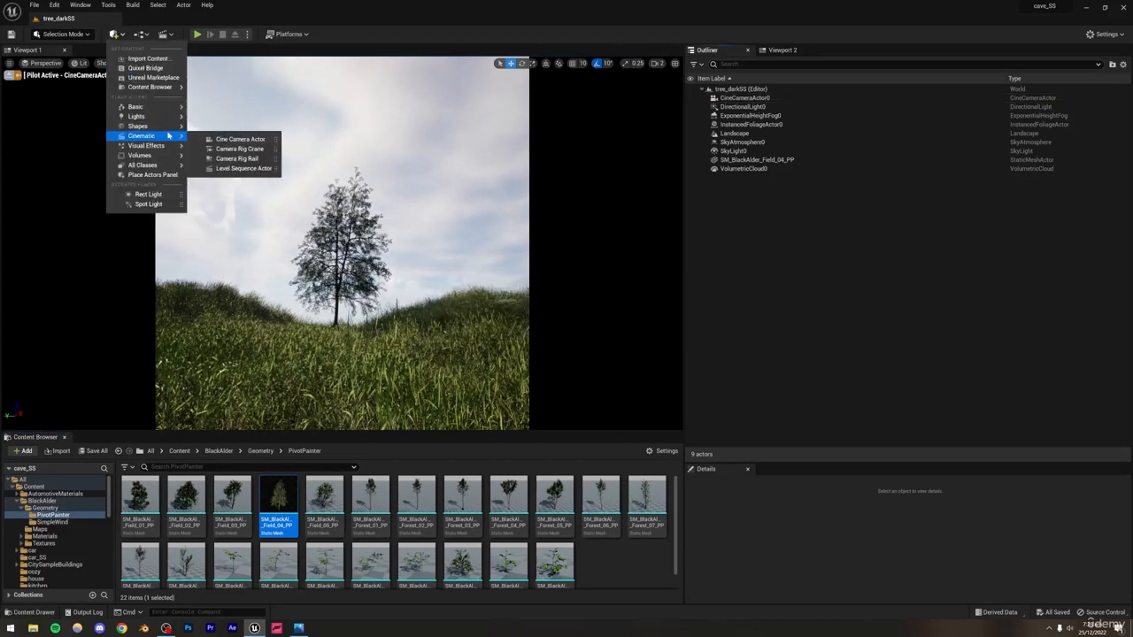
{"action": "mouse_move", "coordinate": [151, 145]}
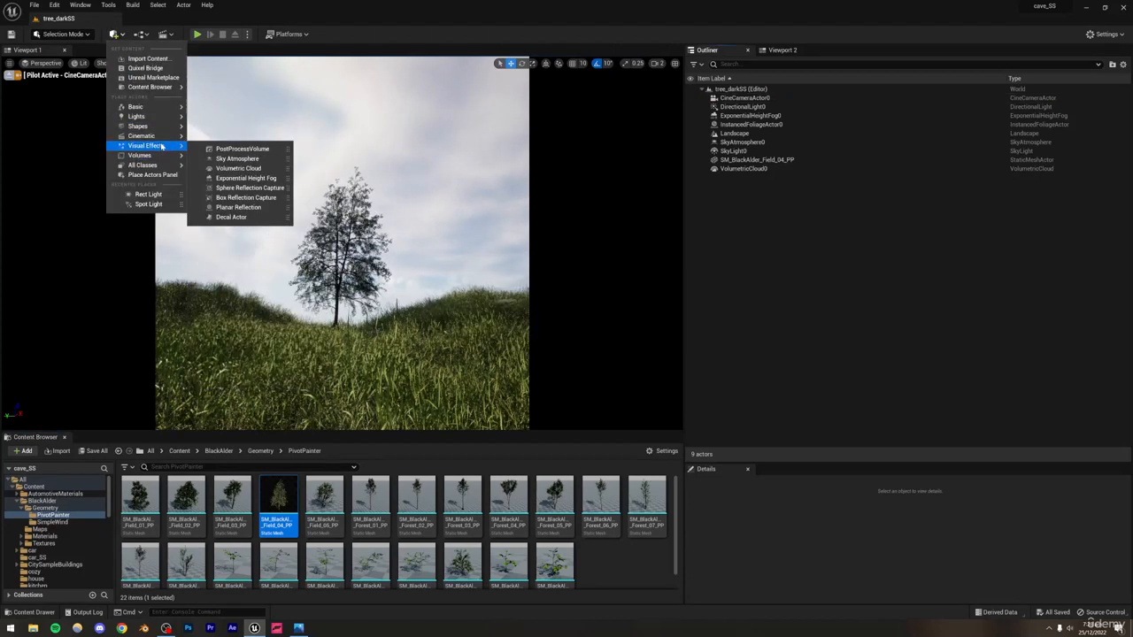
{"action": "left_click", "coordinate": [238, 149]}
{"action": "left_click_drag", "start_coordinate": [343, 223], "coordinate": [354, 346]}
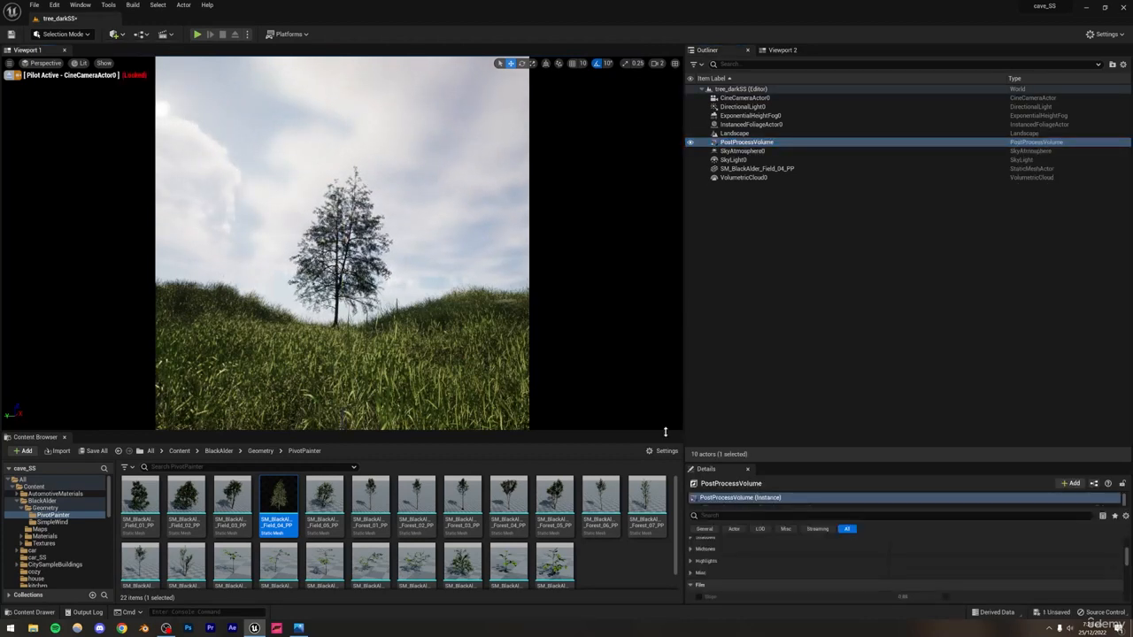
- Enlarge the volume's details area and enable its Infinite Extent (Unbound) setting
{"action": "left_click_drag", "start_coordinate": [750, 461], "coordinate": [752, 333]}
{"action": "left_click", "coordinate": [754, 408]}
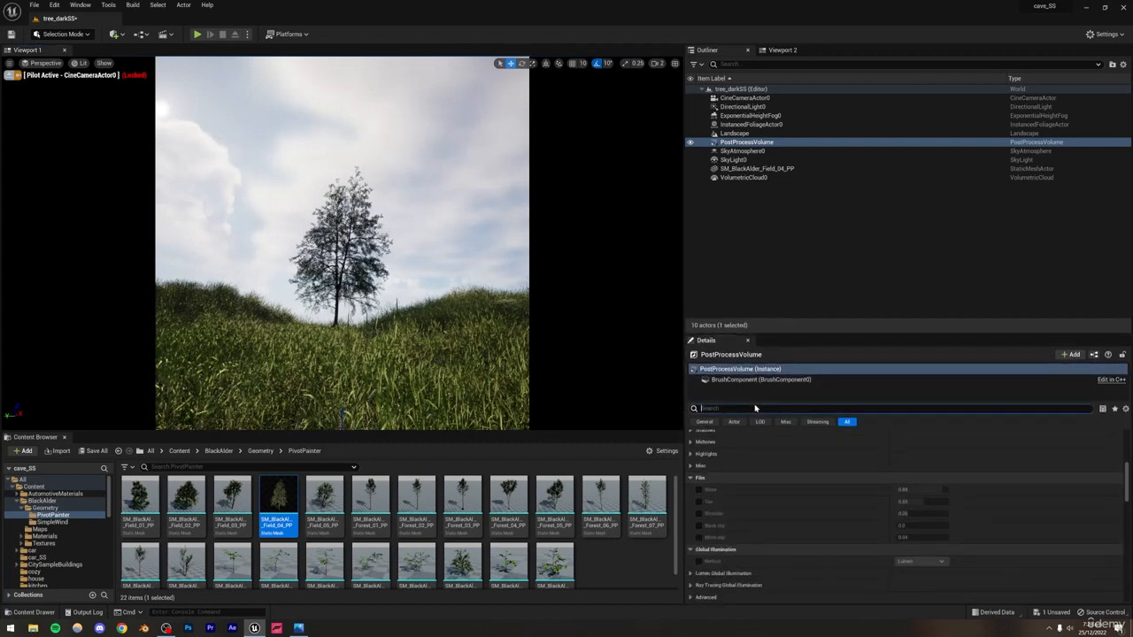
{"action": "type", "text": "infi"}
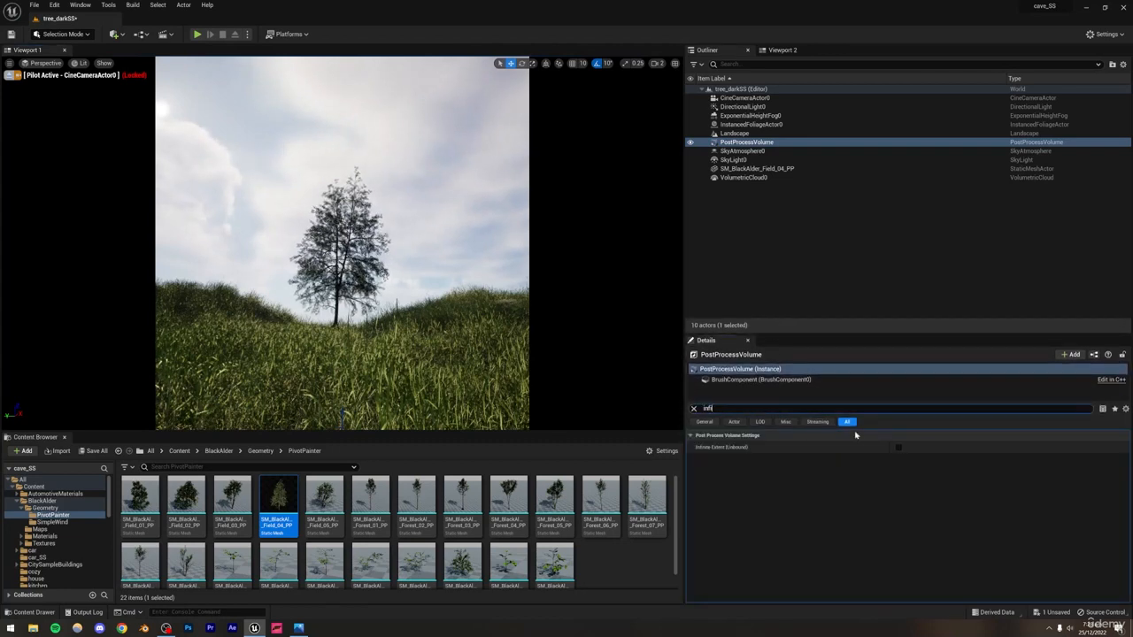
{"action": "left_click", "coordinate": [695, 408]}
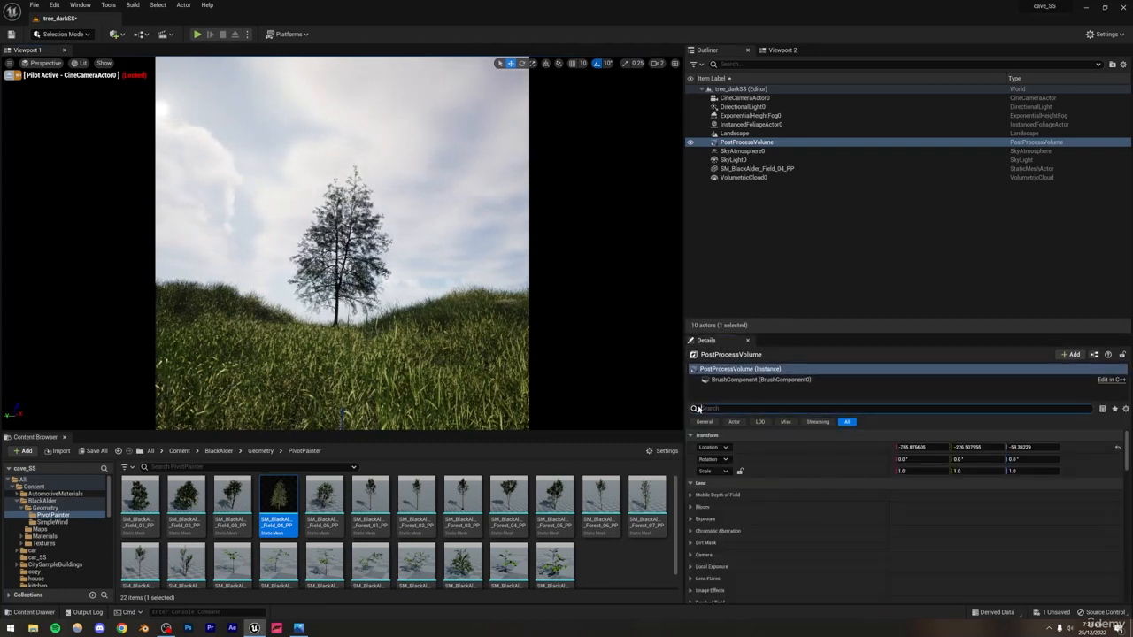
- Enable the volume's Exposure overrides for Metering Mode, Exposure Compensation and Apply Physical Camera Exposure
{"action": "scroll", "coordinate": [749, 492], "scroll_direction": "down", "scroll_amount": 1}
{"action": "left_click", "coordinate": [748, 490]}
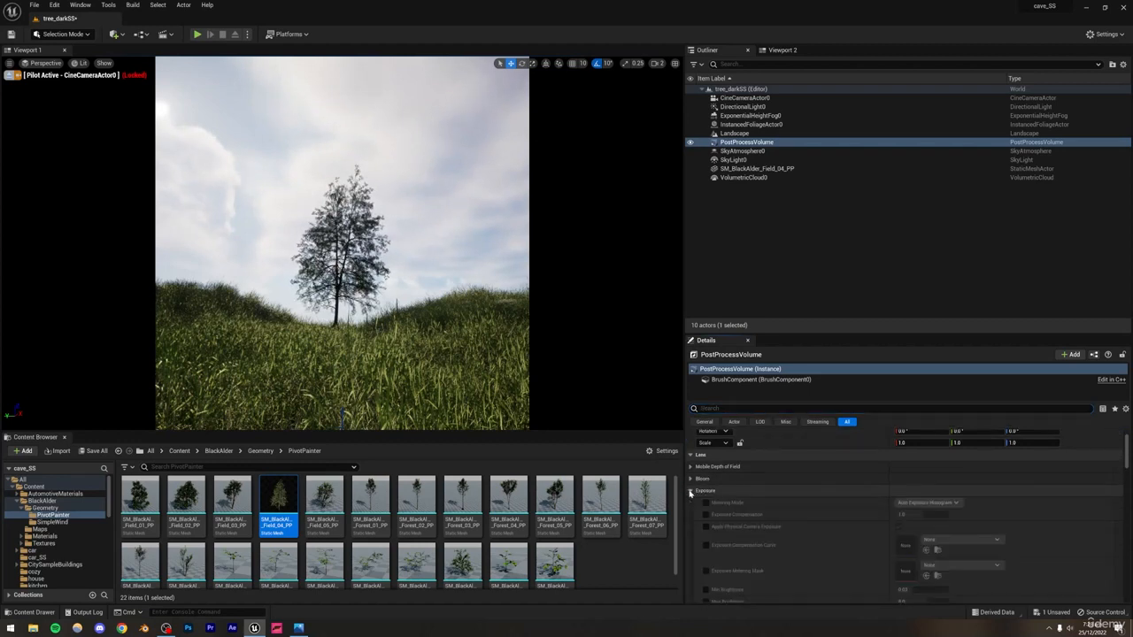
{"action": "scroll", "coordinate": [749, 488], "scroll_direction": "down", "scroll_amount": 1}
{"action": "left_click", "coordinate": [706, 475]}
{"action": "left_click", "coordinate": [705, 487]}
{"action": "left_click", "coordinate": [706, 498]}
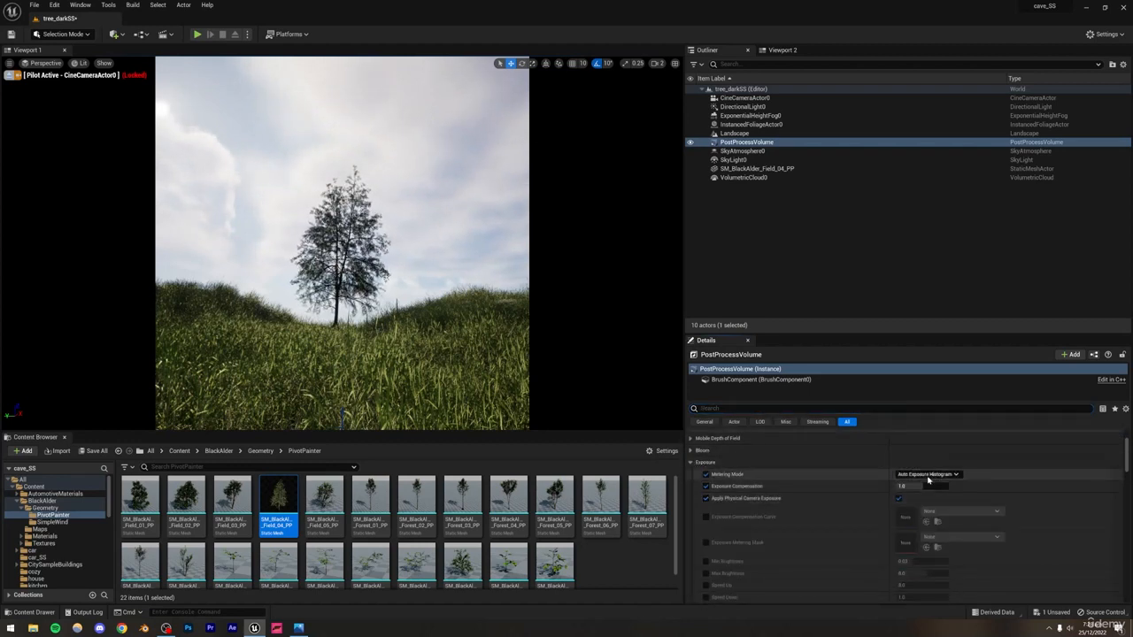
- Set the volume's Metering Mode to Manual and its Exposure Compensation to 10
{"action": "left_click", "coordinate": [926, 475]}
{"action": "left_click", "coordinate": [908, 499]}
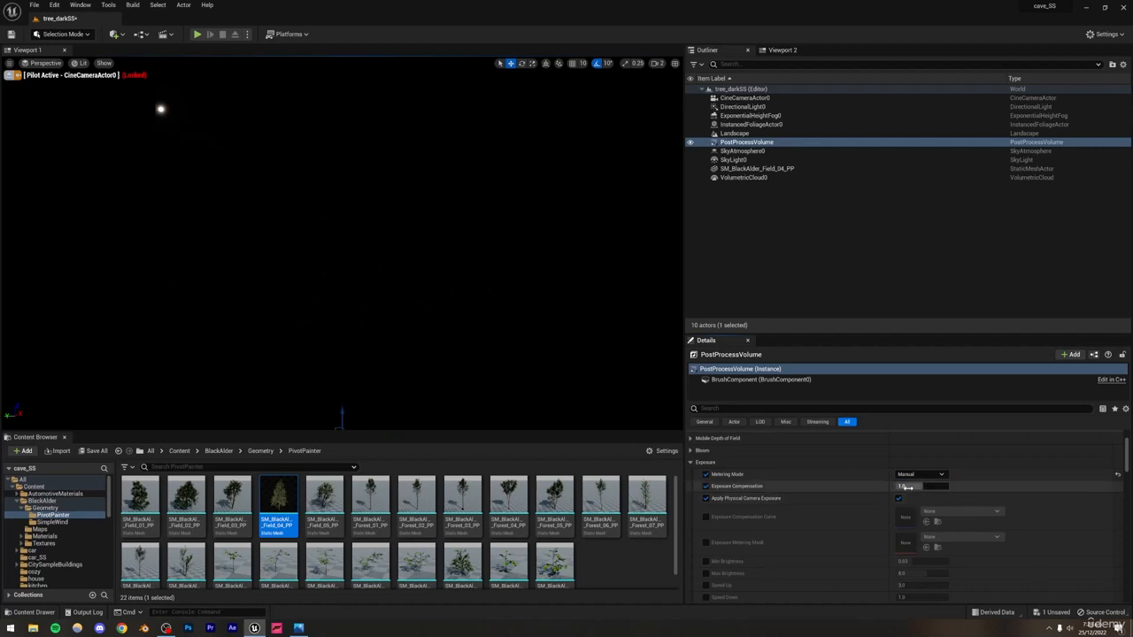
{"action": "type", "text": "10"}
{"action": "key", "text": "Return"}
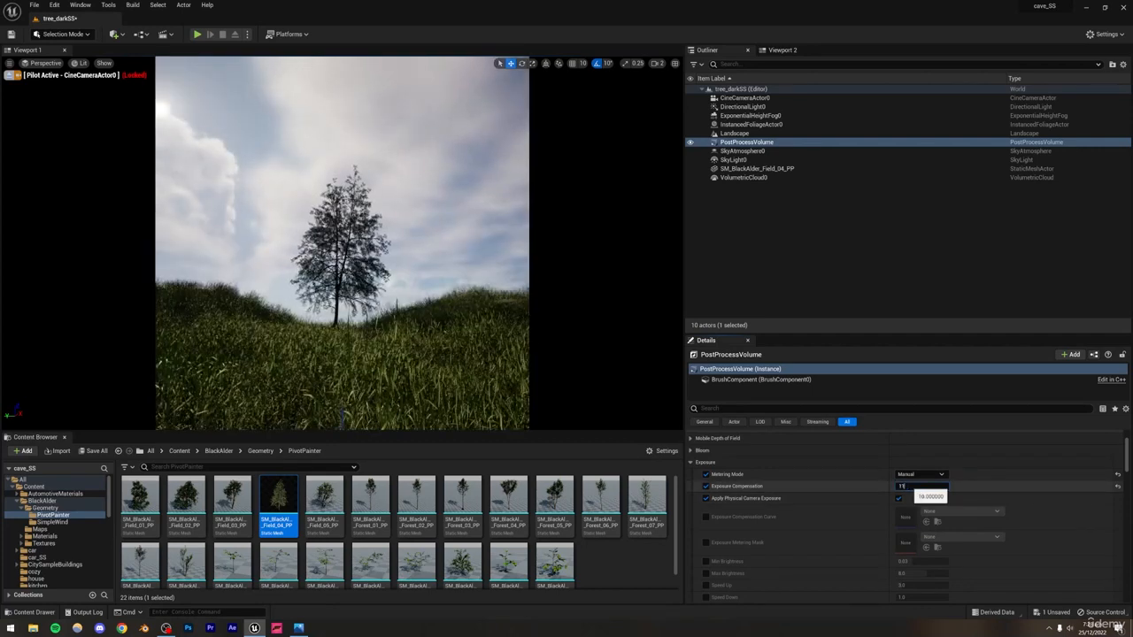
- Try 11 and 10 for the volume's Exposure Compensation, save the level, and set the value to 11
{"action": "key", "text": "Return"}
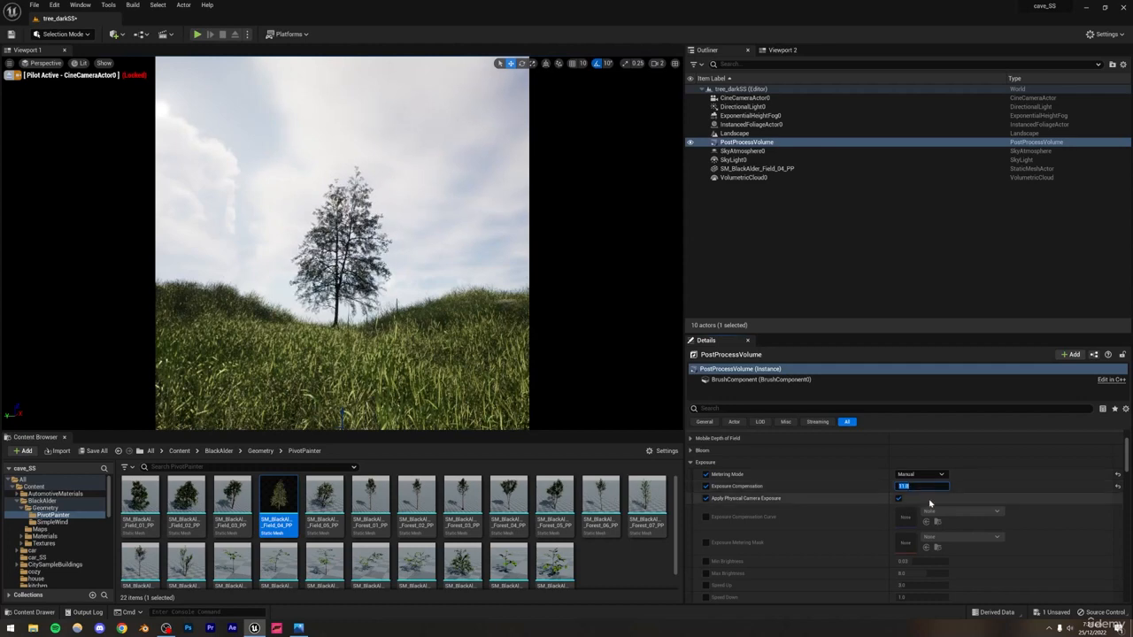
{"action": "key", "text": "Return"}
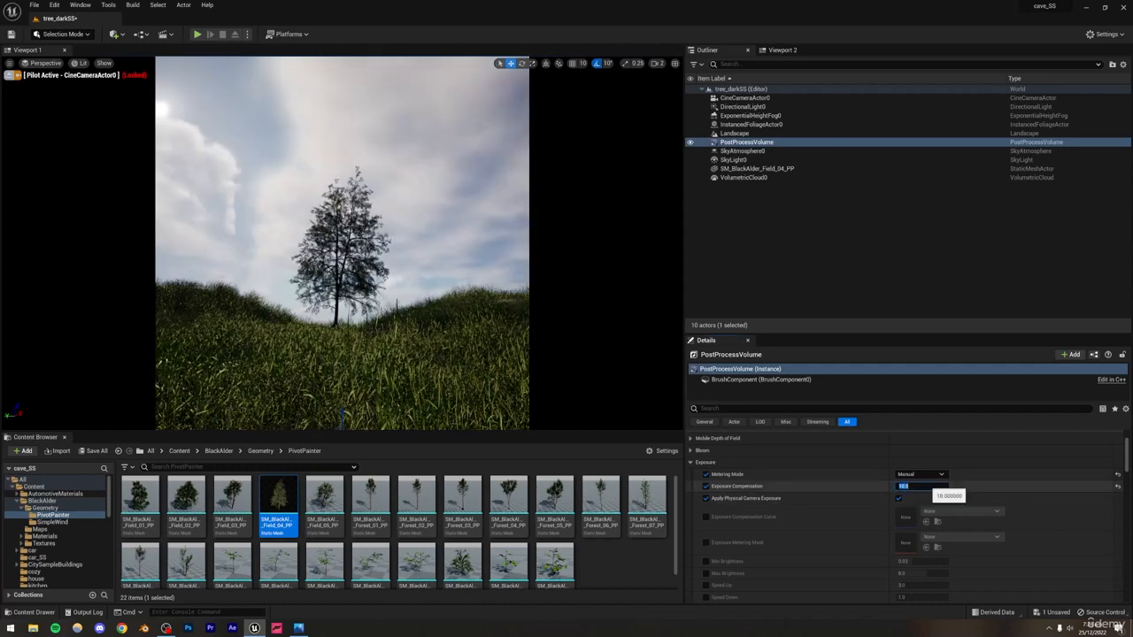
{"action": "key", "text": "ctrl+s"}
{"action": "left_click", "coordinate": [921, 484]}
{"action": "type", "text": "11"}
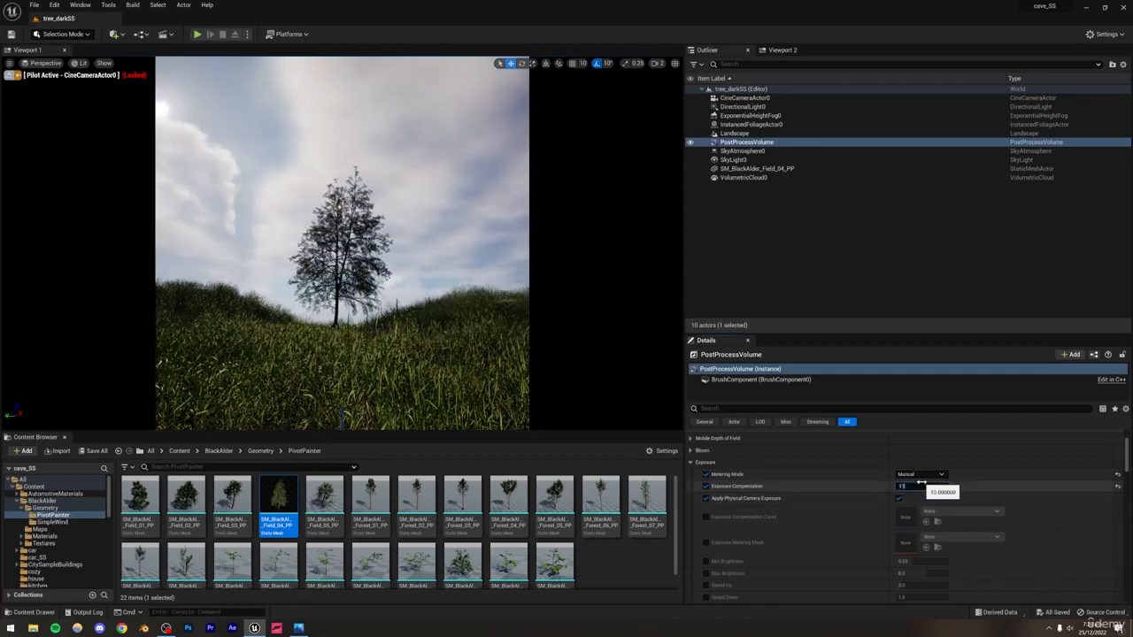
{"action": "key", "text": "Return"}
- Preview the camera view in Path Tracing and return it to Lit shading
{"action": "left_click", "coordinate": [78, 65]}
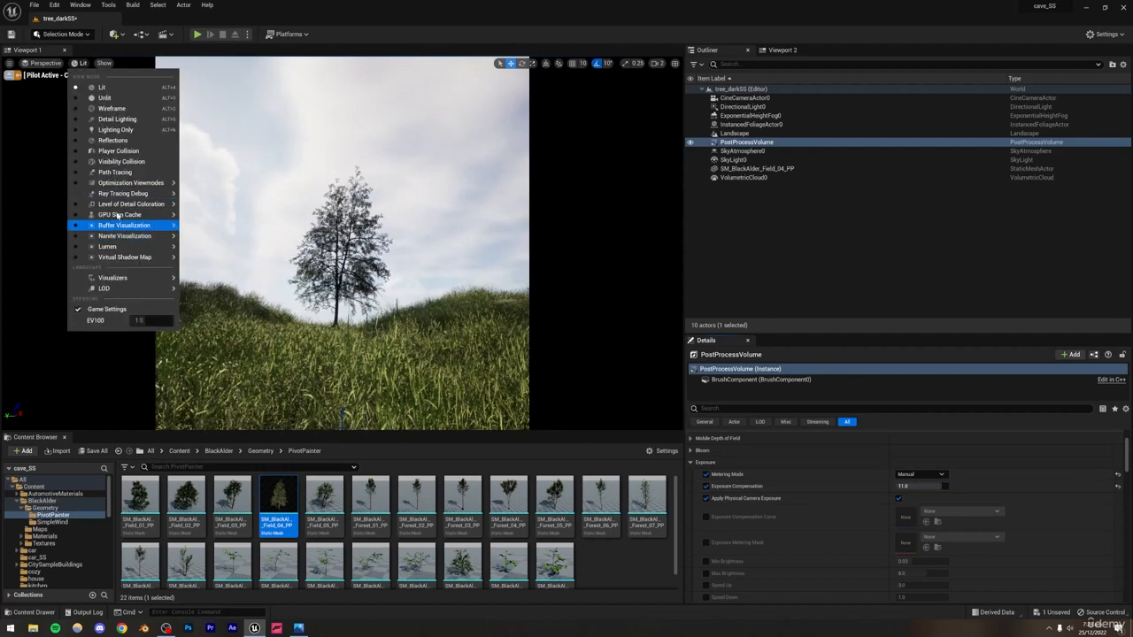
{"action": "left_click", "coordinate": [104, 172]}
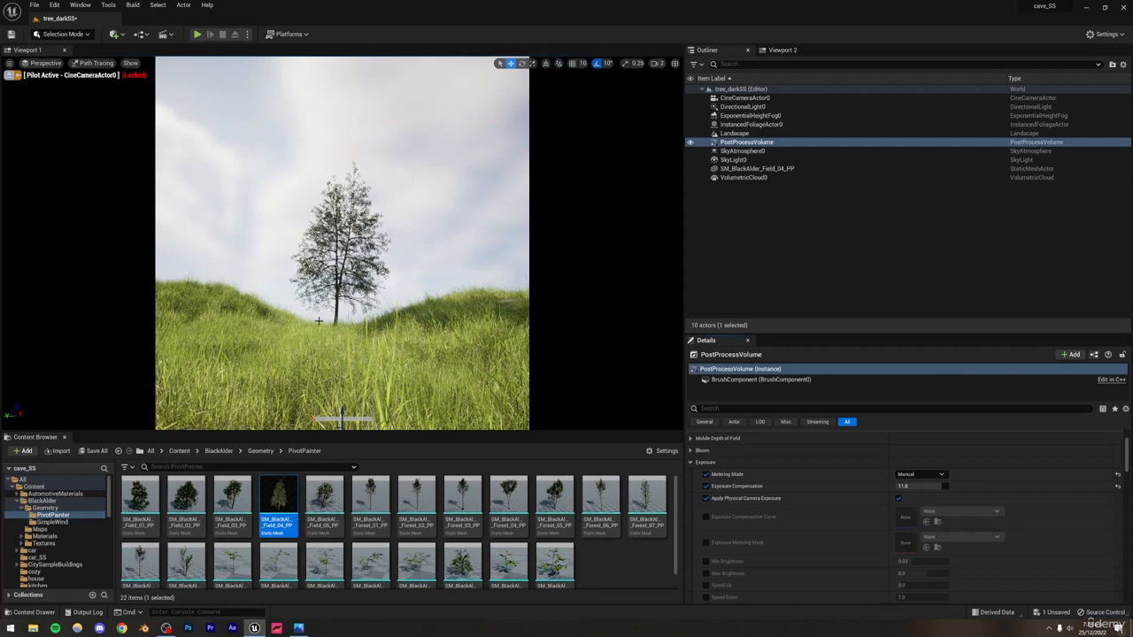
{"action": "left_click", "coordinate": [94, 63]}
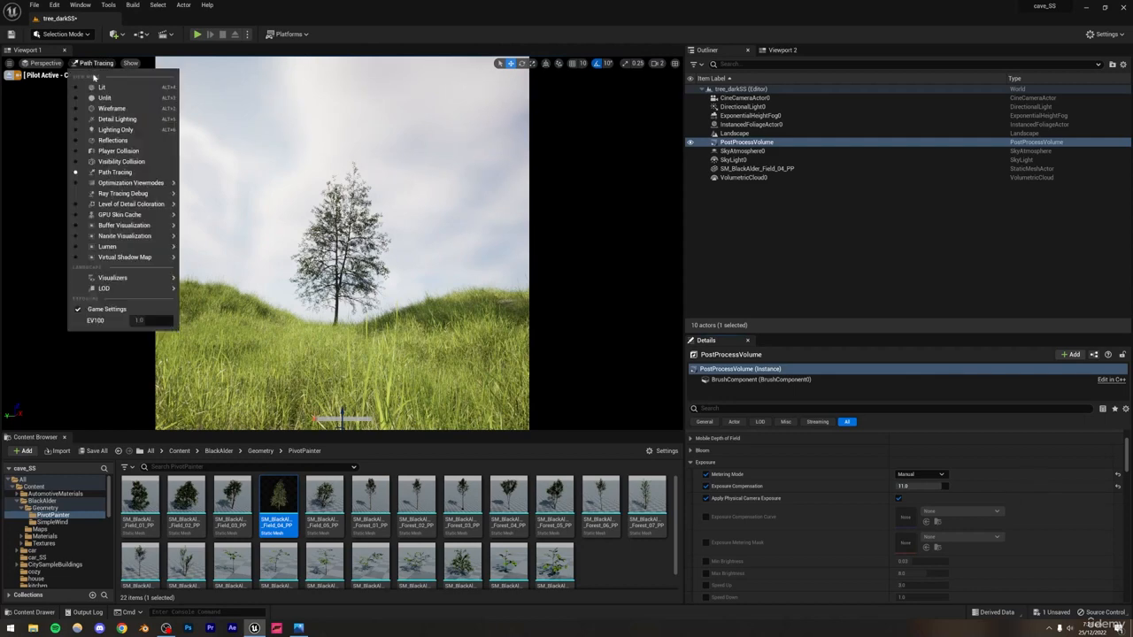
{"action": "left_click", "coordinate": [99, 85]}
{"action": "right_click", "coordinate": [431, 185]}
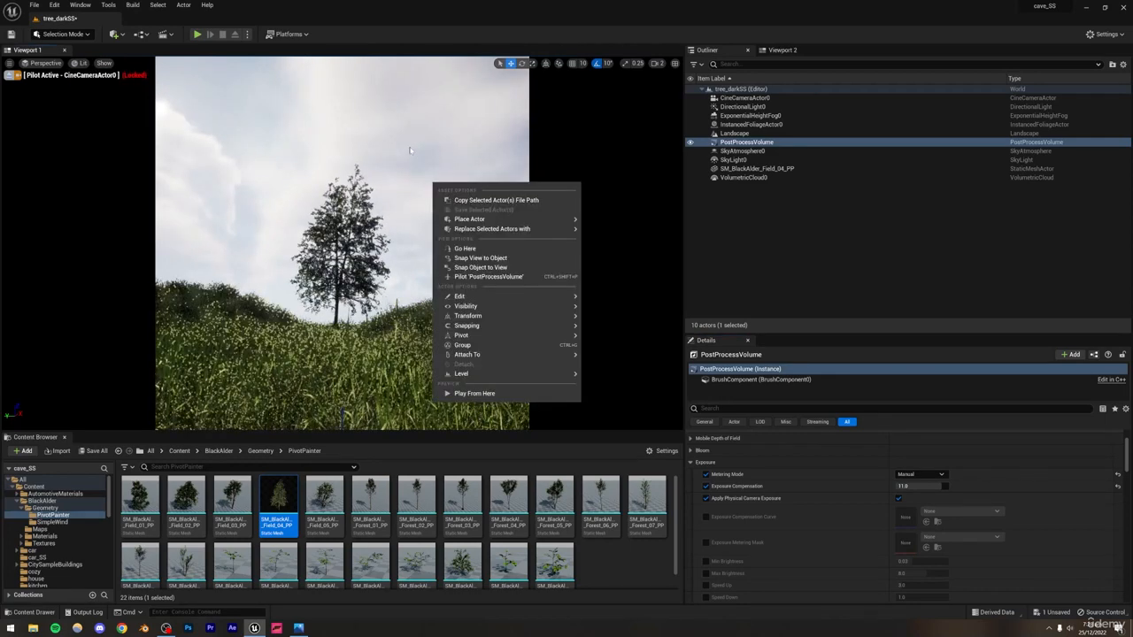
{"action": "left_click", "coordinate": [417, 187]}
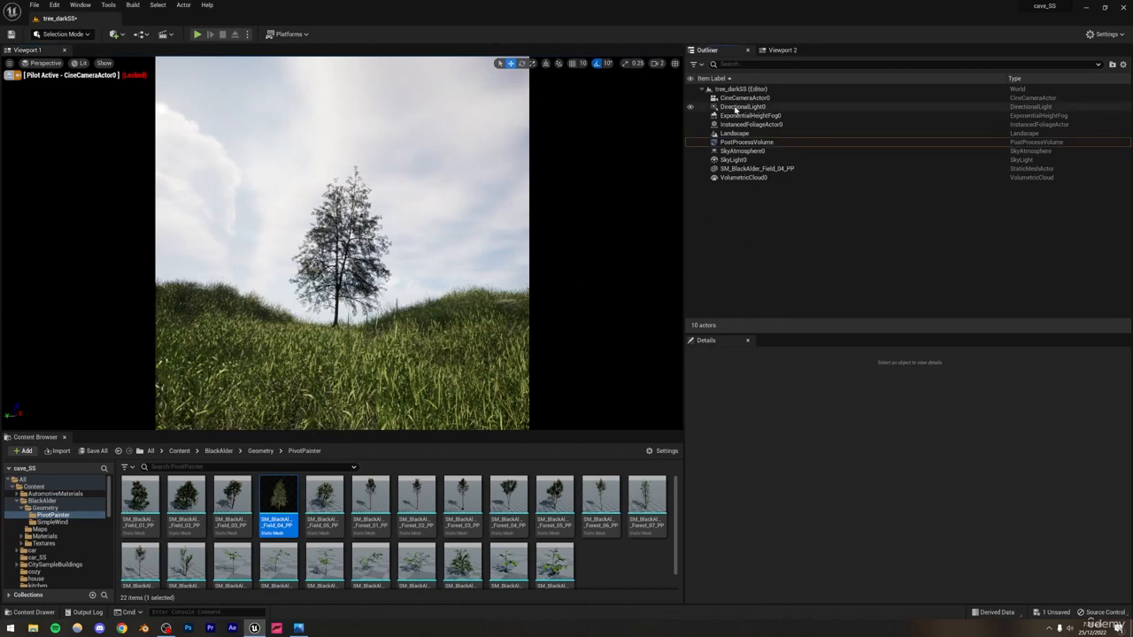
- Select the directional light and turn Viewport 2 into a Cinematic Viewport with a free perspective view
{"action": "left_click", "coordinate": [739, 142]}
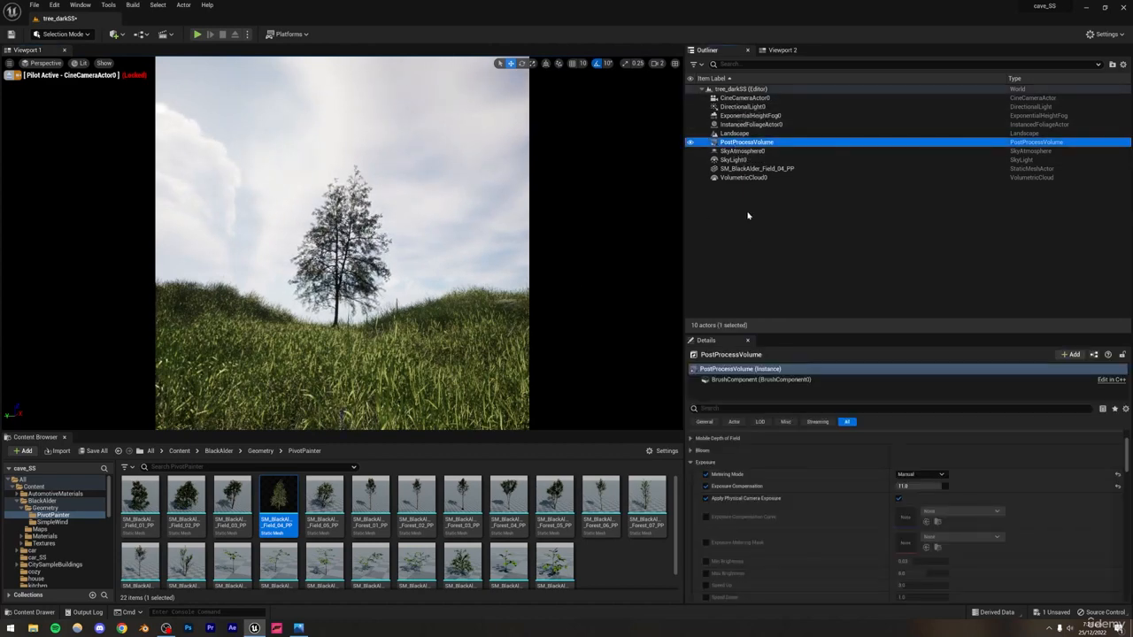
{"action": "left_click", "coordinate": [746, 215]}
{"action": "left_click", "coordinate": [742, 106]}
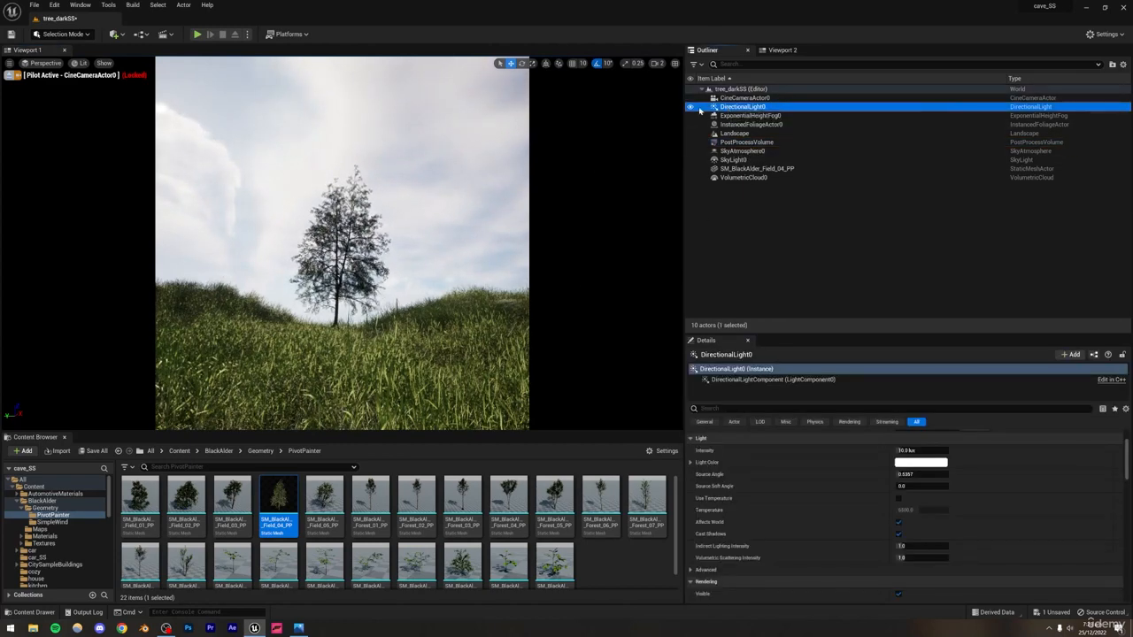
{"action": "right_click", "coordinate": [460, 190]}
{"action": "left_click", "coordinate": [783, 49]}
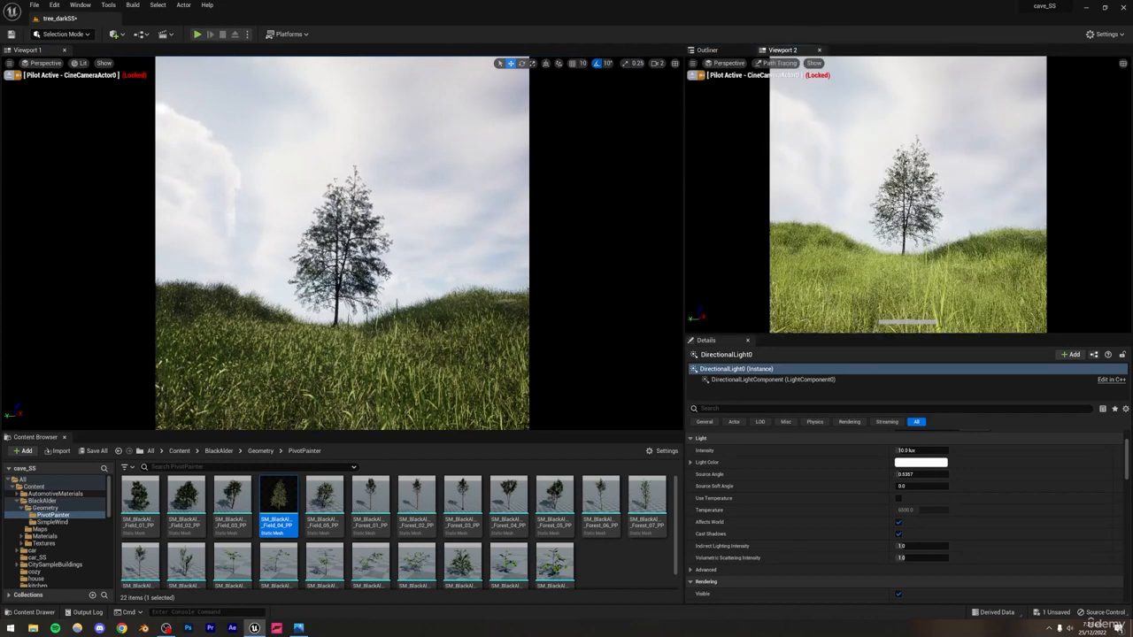
{"action": "left_click", "coordinate": [724, 64]}
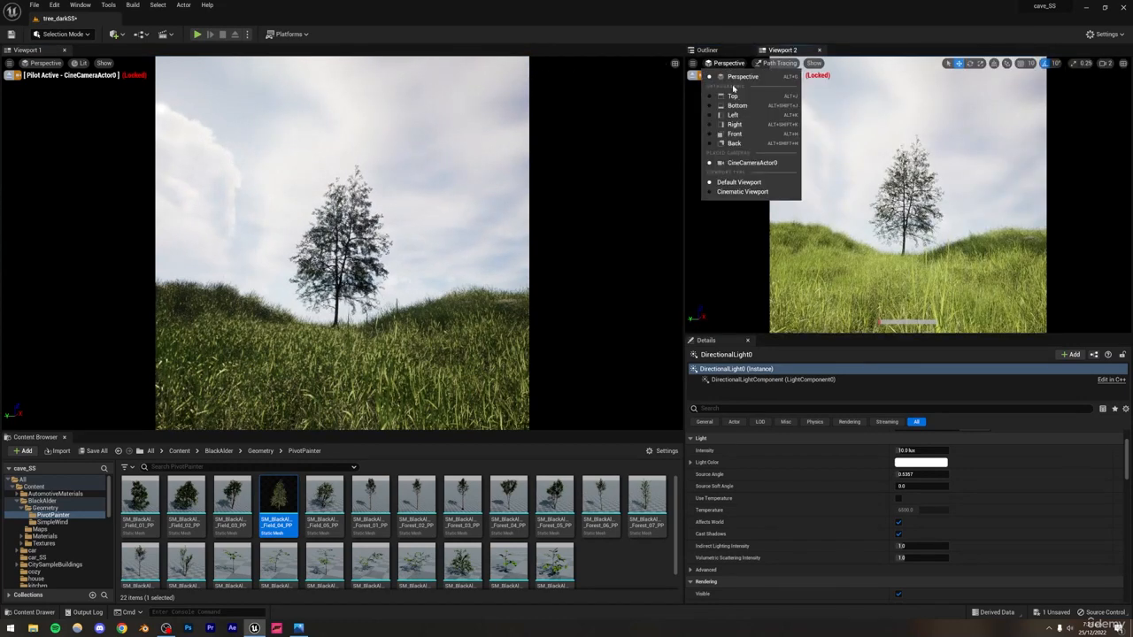
{"action": "left_click", "coordinate": [748, 185]}
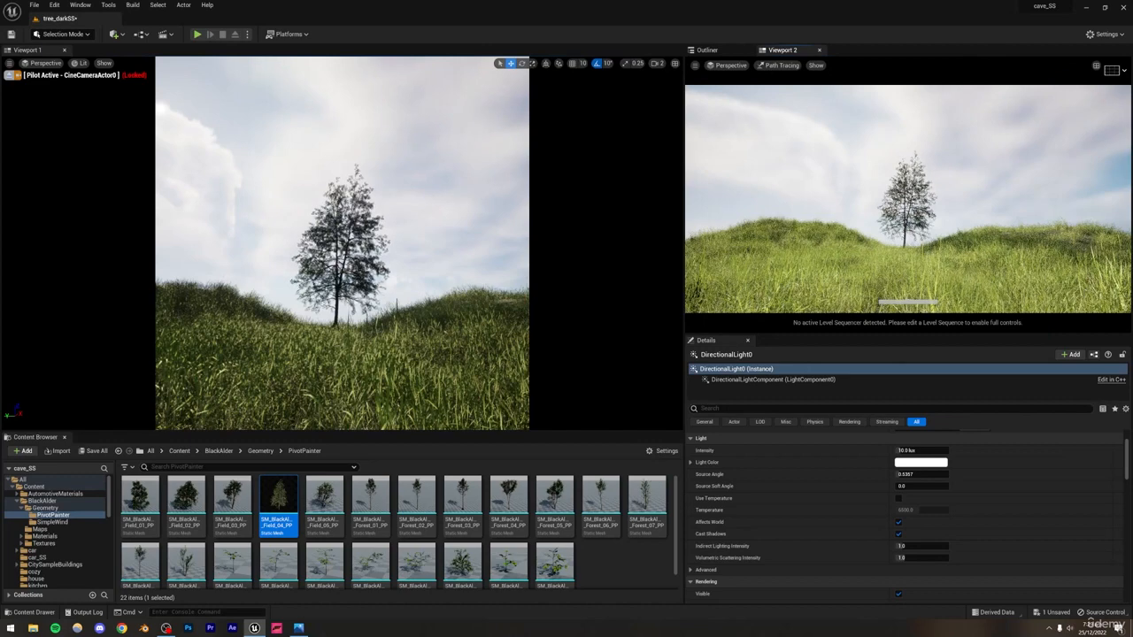
- Switch Viewport 2 from Path Tracing to Unlit shading and view the grassy landscape from above
{"action": "right_click_drag", "start_coordinate": [792, 191], "coordinate": [782, 232]}
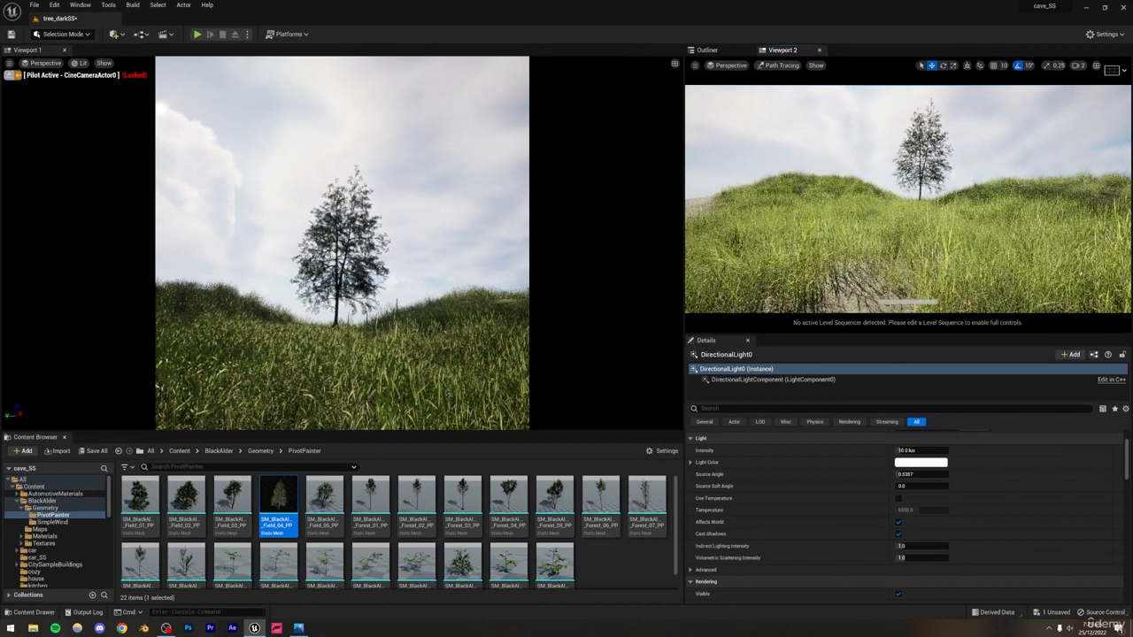
{"action": "left_click", "coordinate": [818, 65]}
{"action": "left_click", "coordinate": [779, 66]}
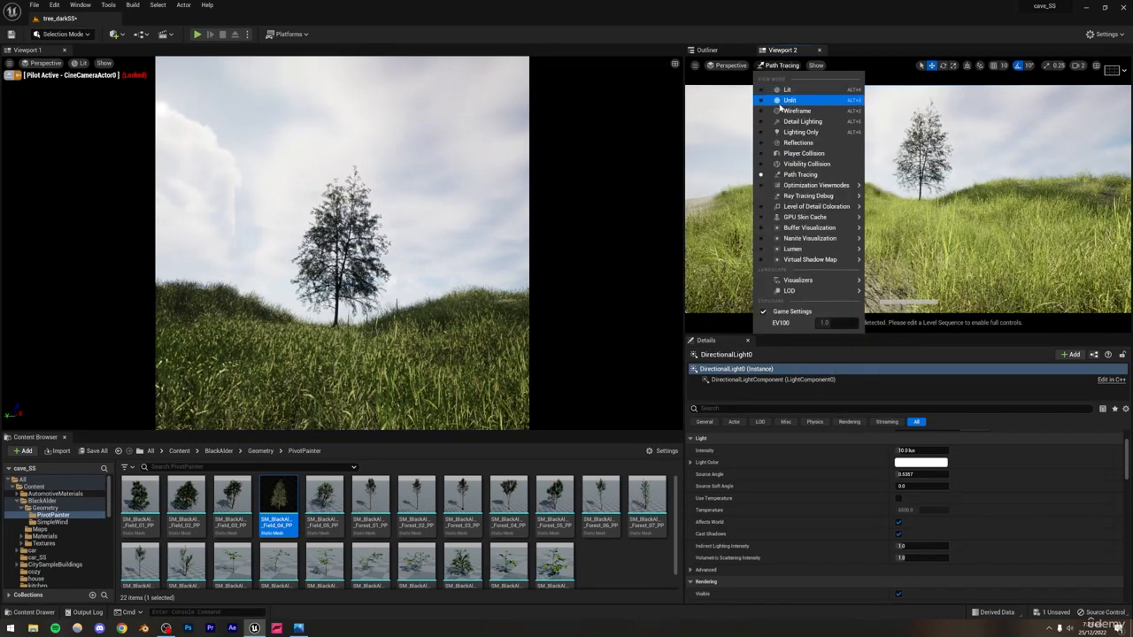
{"action": "left_click", "coordinate": [783, 101]}
{"action": "right_click_drag", "start_coordinate": [783, 101], "coordinate": [841, 218]}
{"action": "key", "text": "s"}
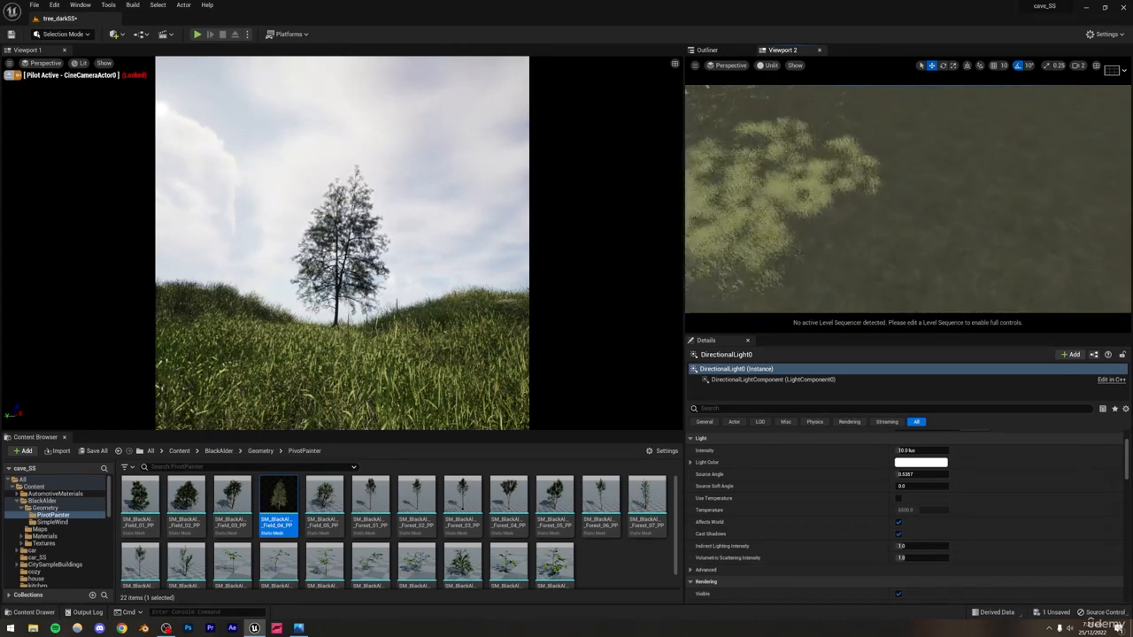
{"action": "key", "text": "s"}
{"action": "right_click_drag", "start_coordinate": [809, 141], "coordinate": [809, 126]}
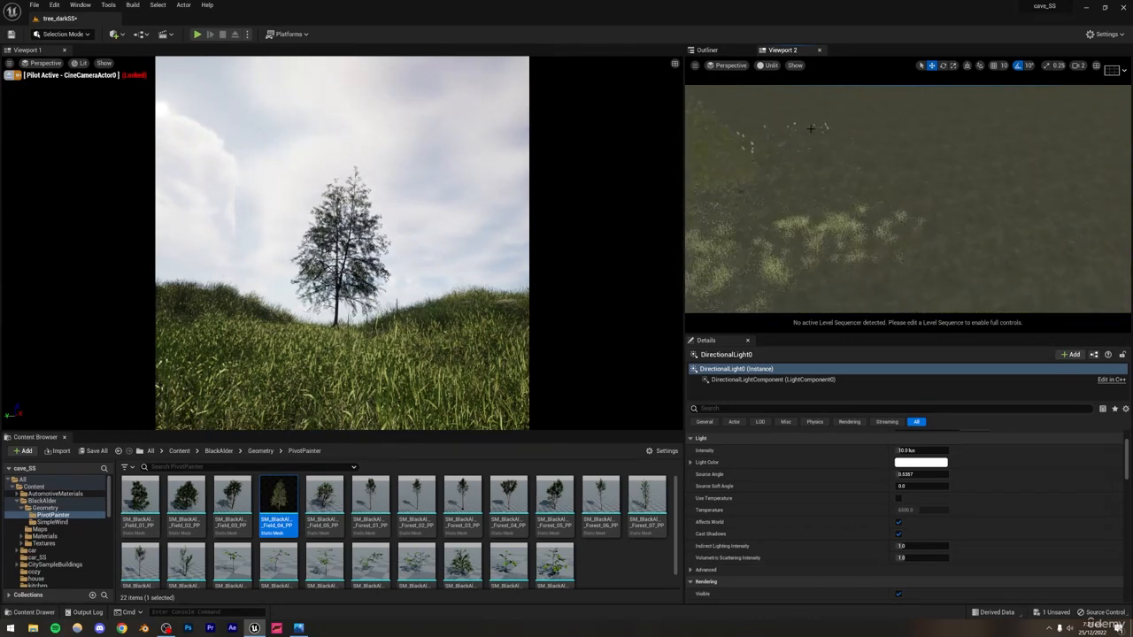
{"action": "left_click", "coordinate": [731, 52]}
{"action": "left_click", "coordinate": [780, 51]}
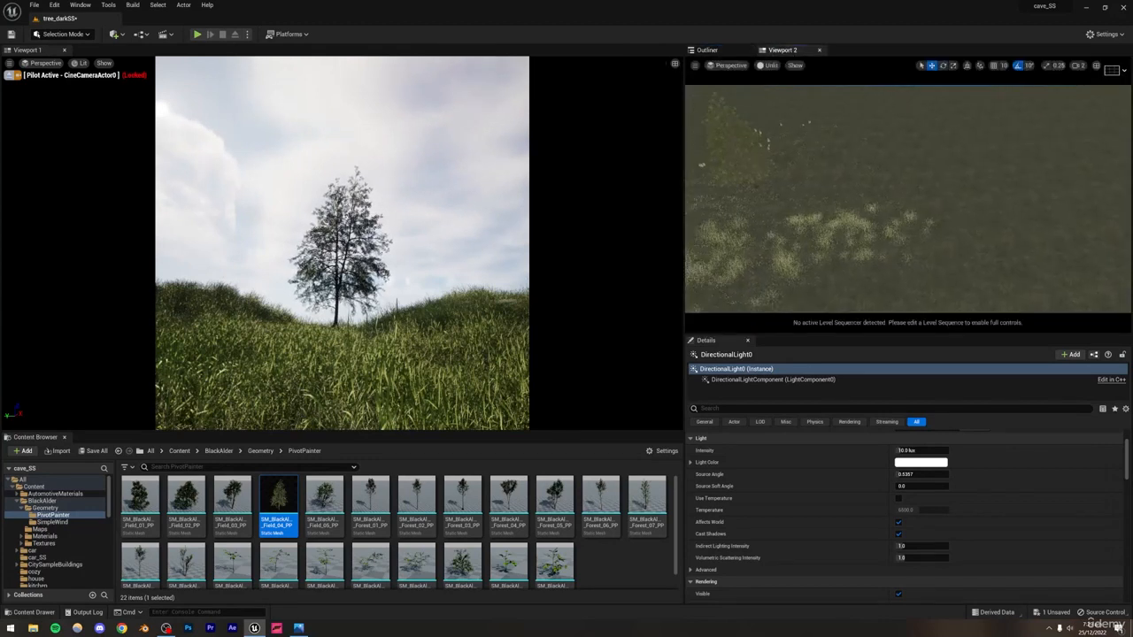
{"action": "right_click_drag", "start_coordinate": [894, 203], "coordinate": [1009, 186]}
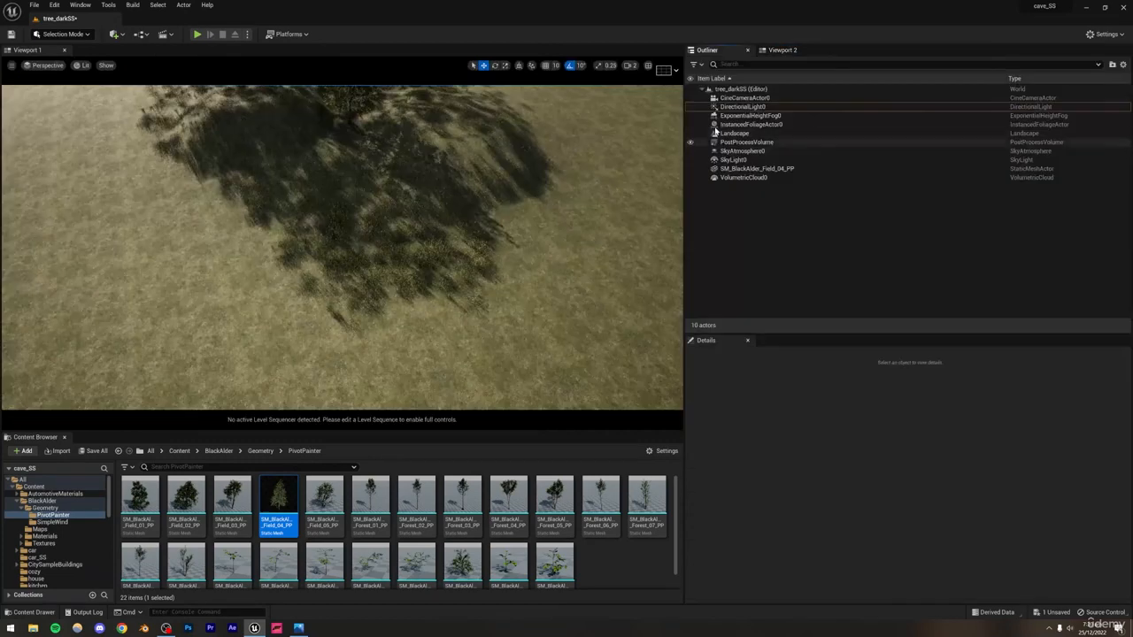
- Move the directional light onto the grass between the hills, close to the tree
{"action": "left_click", "coordinate": [743, 107]}
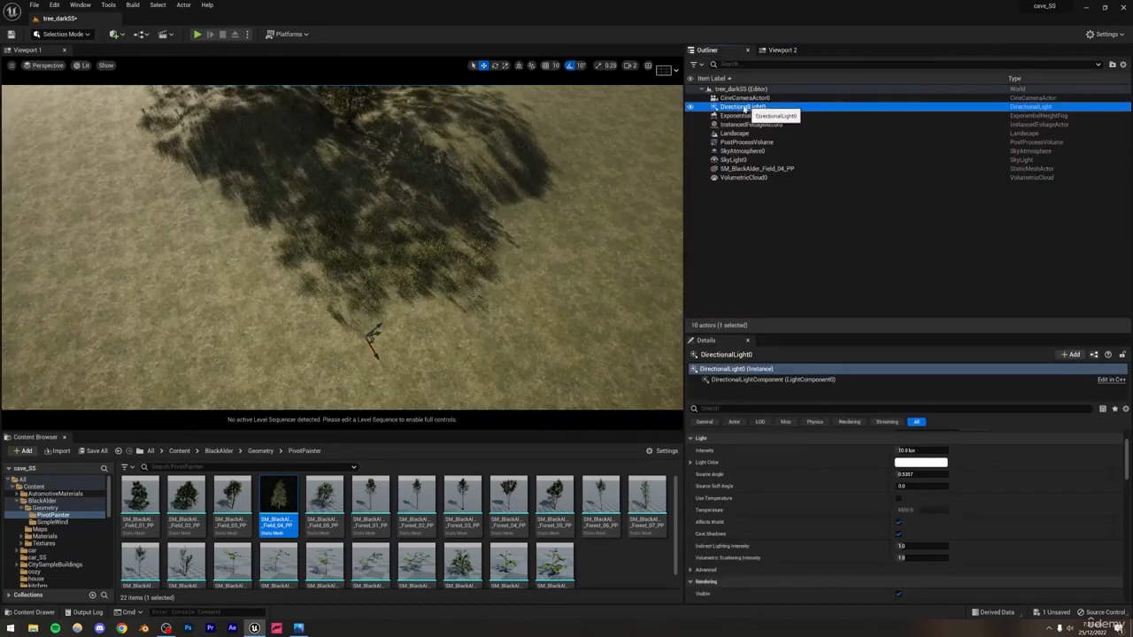
{"action": "mouse_move", "coordinate": [398, 239]}
{"action": "right_mouse_down"}
{"action": "mouse_move", "coordinate": [393, 273]}
{"action": "mouse_move", "coordinate": [363, 212]}
{"action": "mouse_move", "coordinate": [380, 244]}
{"action": "right_mouse_up"}
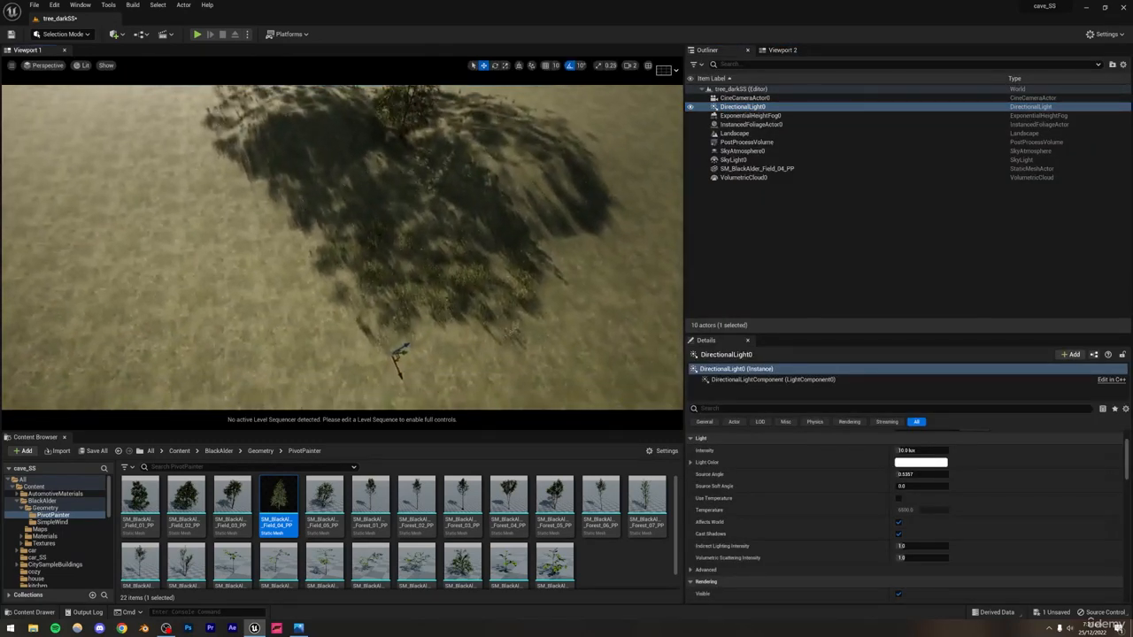
{"action": "mouse_move", "coordinate": [442, 354]}
{"action": "right_mouse_down"}
{"action": "mouse_move", "coordinate": [444, 379]}
{"action": "mouse_move", "coordinate": [434, 343]}
{"action": "mouse_move", "coordinate": [443, 354]}
{"action": "right_mouse_up"}
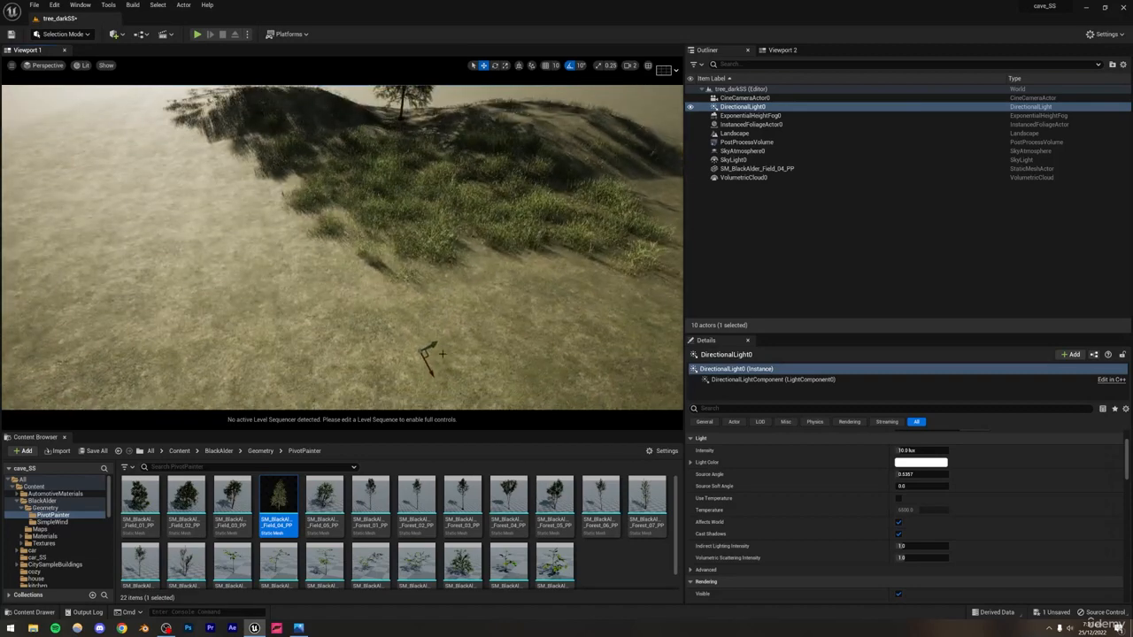
{"action": "mouse_move", "coordinate": [348, 133]}
{"action": "right_mouse_down"}
{"action": "mouse_move", "coordinate": [346, 74]}
{"action": "mouse_move", "coordinate": [343, 148]}
{"action": "right_mouse_up"}
{"action": "left_click_drag", "start_coordinate": [355, 183], "coordinate": [536, 214]}
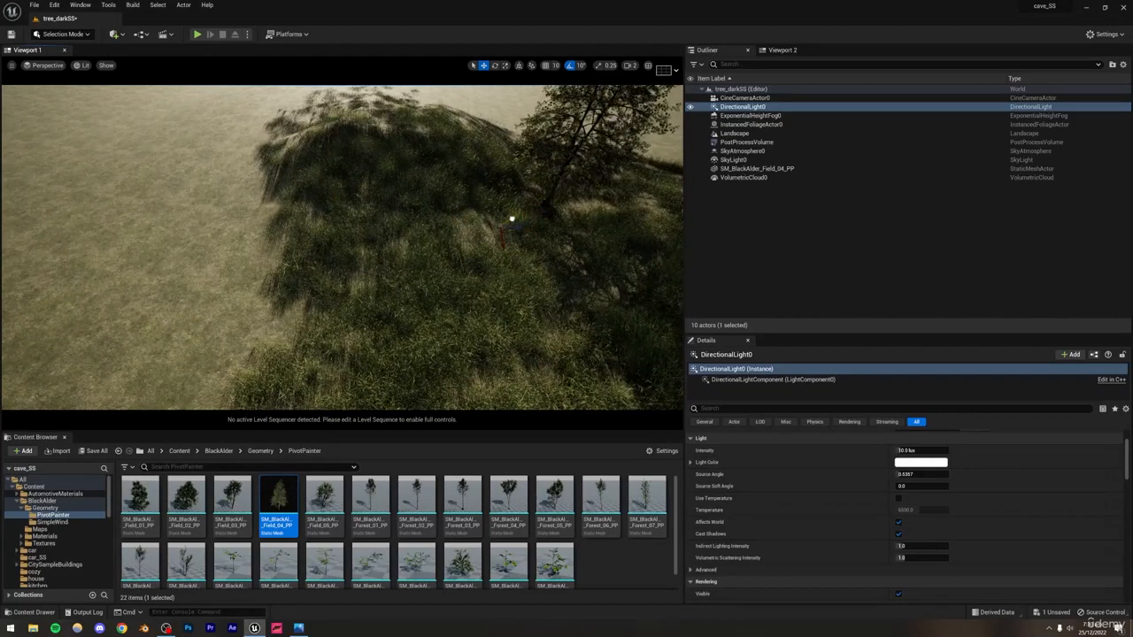
- Show the CineCameraActor0 view in an enlarged Viewport 1 with Path Tracing shading
{"action": "left_click", "coordinate": [44, 64]}
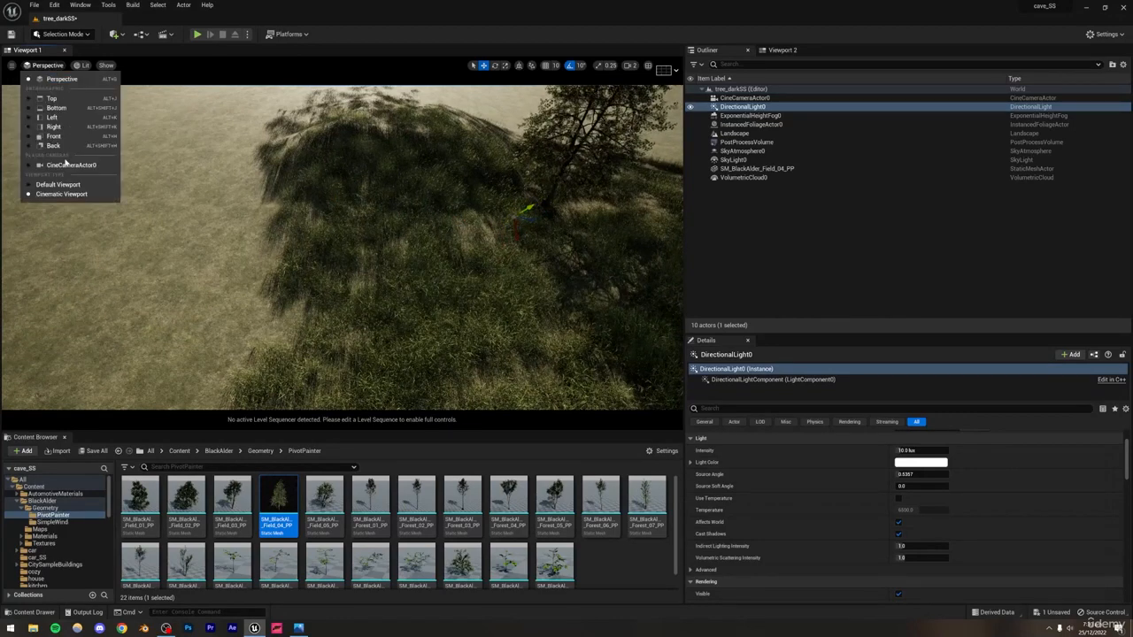
{"action": "left_click", "coordinate": [69, 165]}
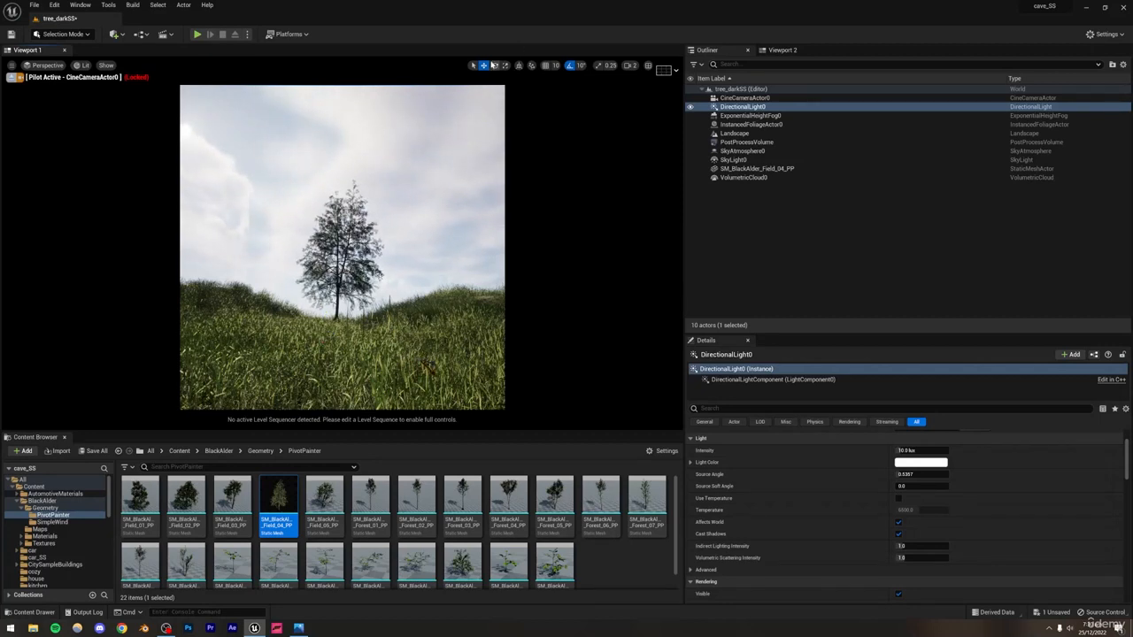
{"action": "left_click_drag", "start_coordinate": [360, 431], "coordinate": [349, 605]}
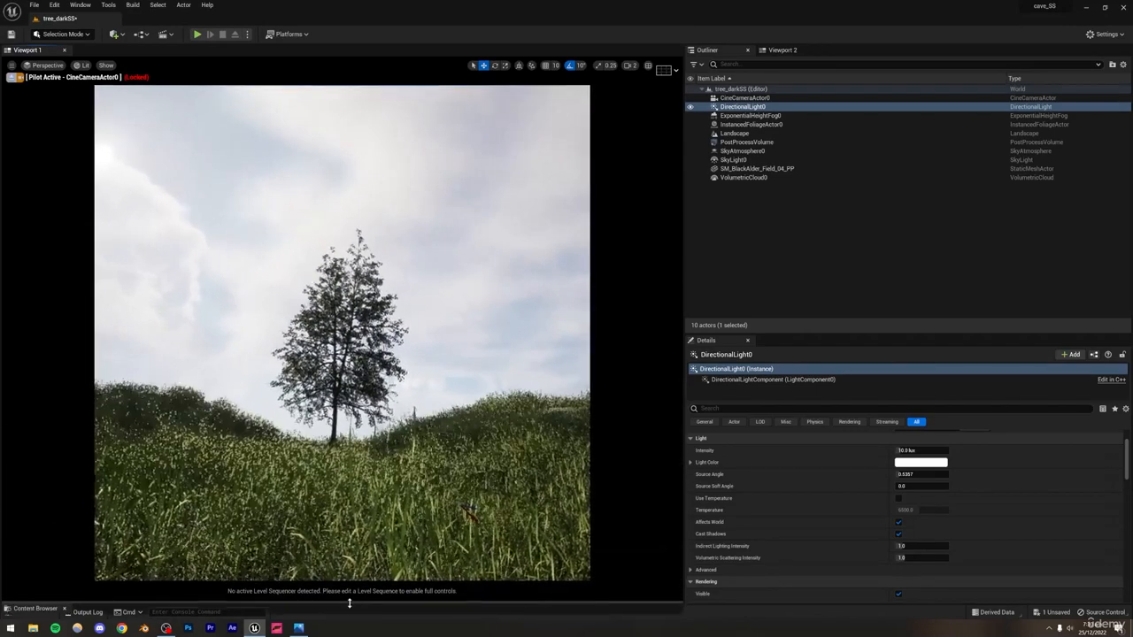
{"action": "left_click", "coordinate": [83, 65]}
{"action": "left_click", "coordinate": [113, 174]}
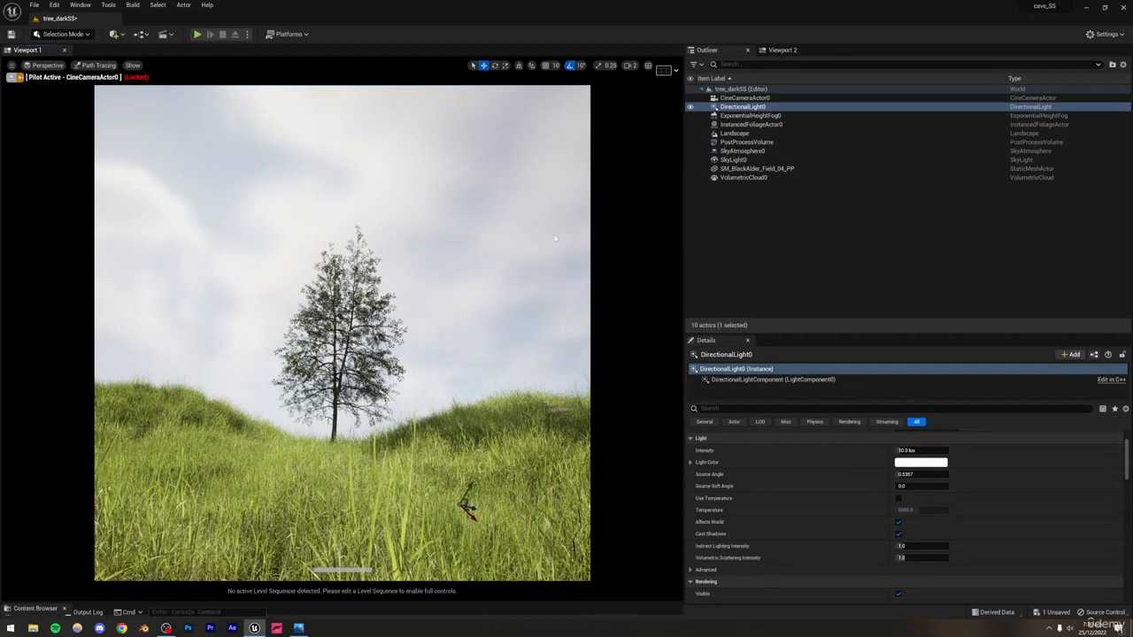
- Rotate the directional light with rotation snapping off to bring the sun low behind the hills for warm sunset lighting
{"action": "left_click", "coordinate": [495, 66]}
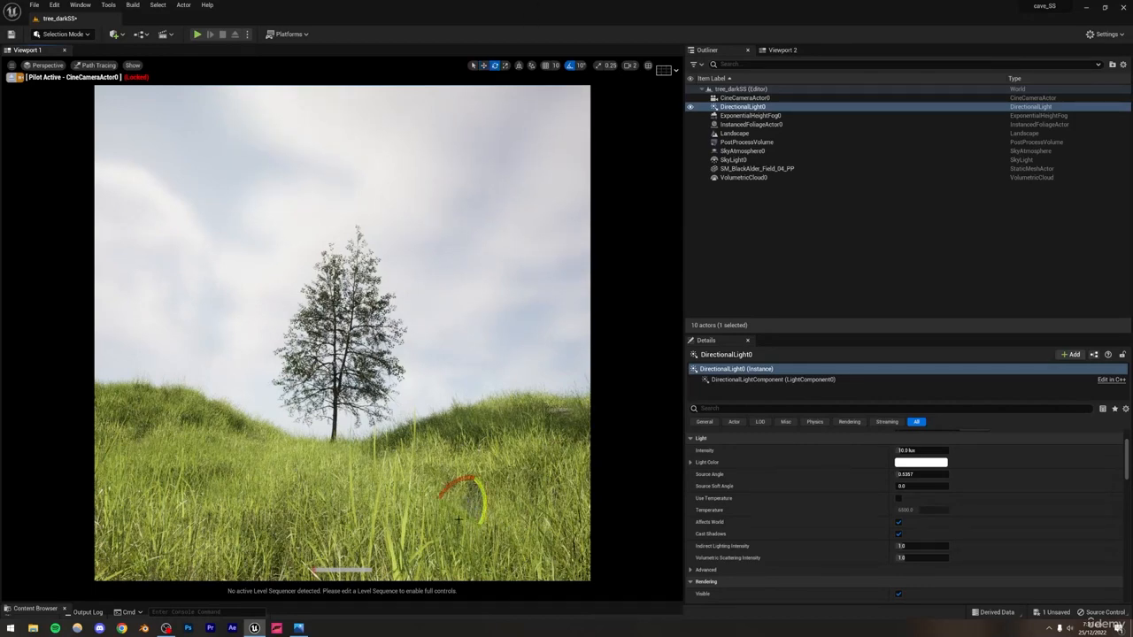
{"action": "left_click_drag", "start_coordinate": [488, 535], "coordinate": [462, 524]}
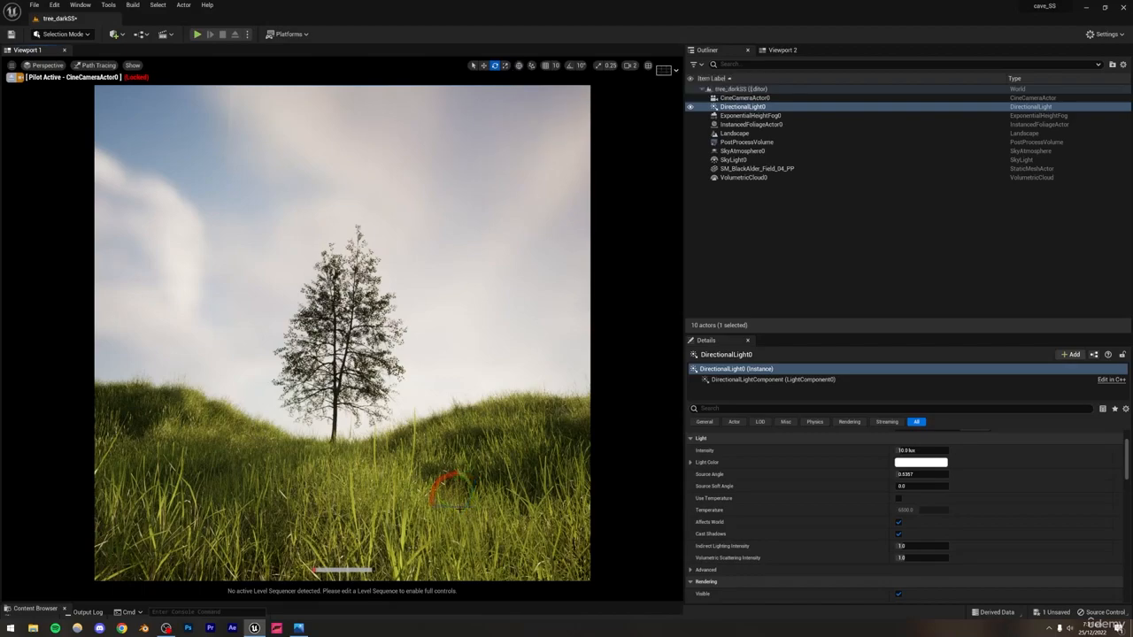
{"action": "mouse_move", "coordinate": [474, 505]}
{"action": "left_mouse_down"}
{"action": "mouse_move", "coordinate": [420, 505]}
{"action": "mouse_move", "coordinate": [479, 503]}
{"action": "left_mouse_up"}
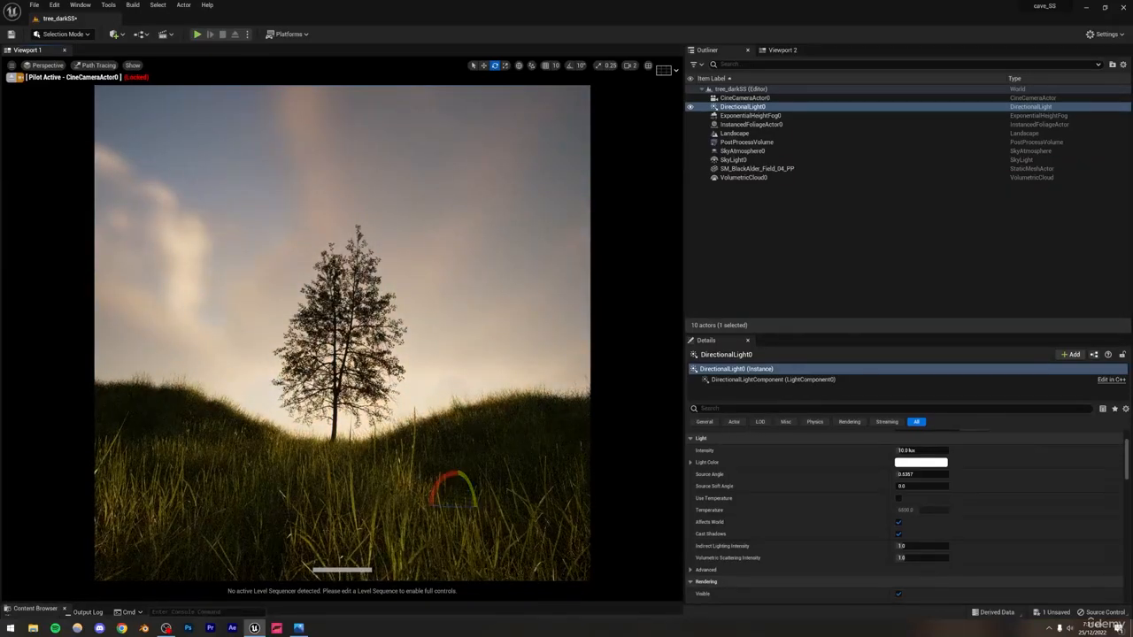
- Compare the scene with the tree.PNG reference image and fine-tune the directional light's rotation slightly
{"action": "left_click", "coordinate": [298, 629]}
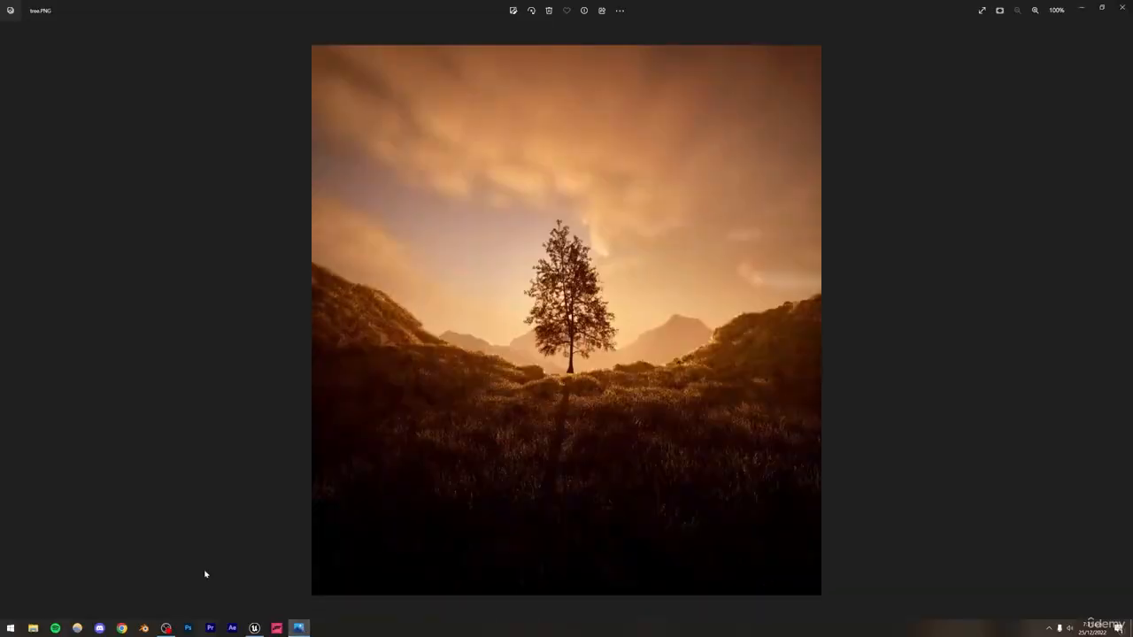
{"action": "left_click", "coordinate": [254, 628]}
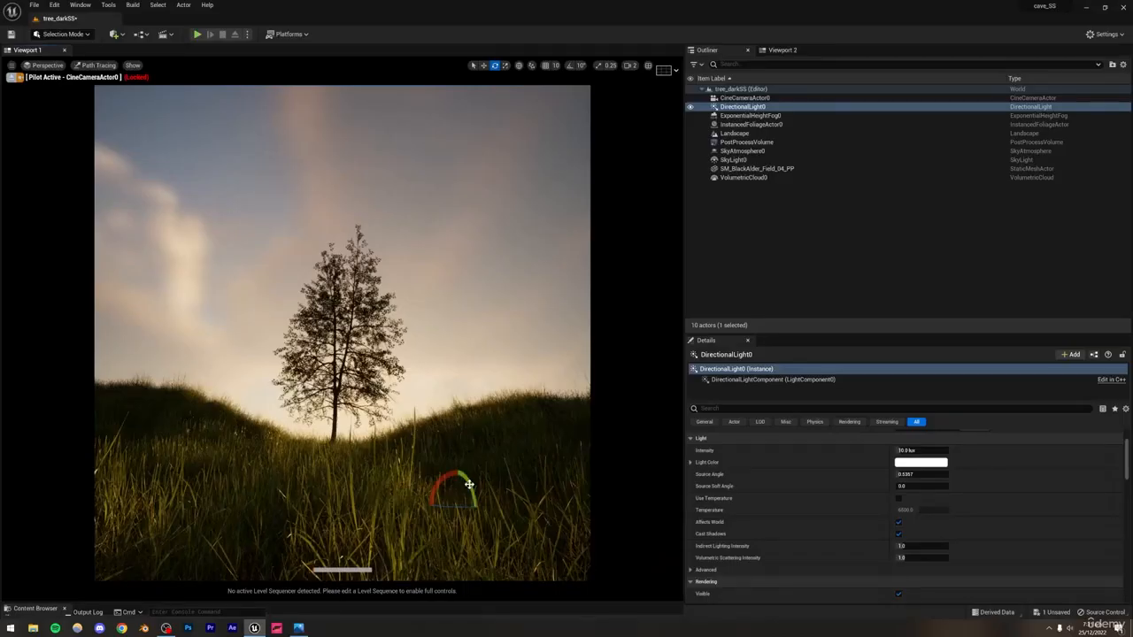
{"action": "mouse_move", "coordinate": [469, 484]}
{"action": "left_mouse_down"}
{"action": "mouse_move", "coordinate": [479, 511]}
{"action": "mouse_move", "coordinate": [469, 487]}
{"action": "left_mouse_up"}
{"action": "left_click", "coordinate": [456, 406]}
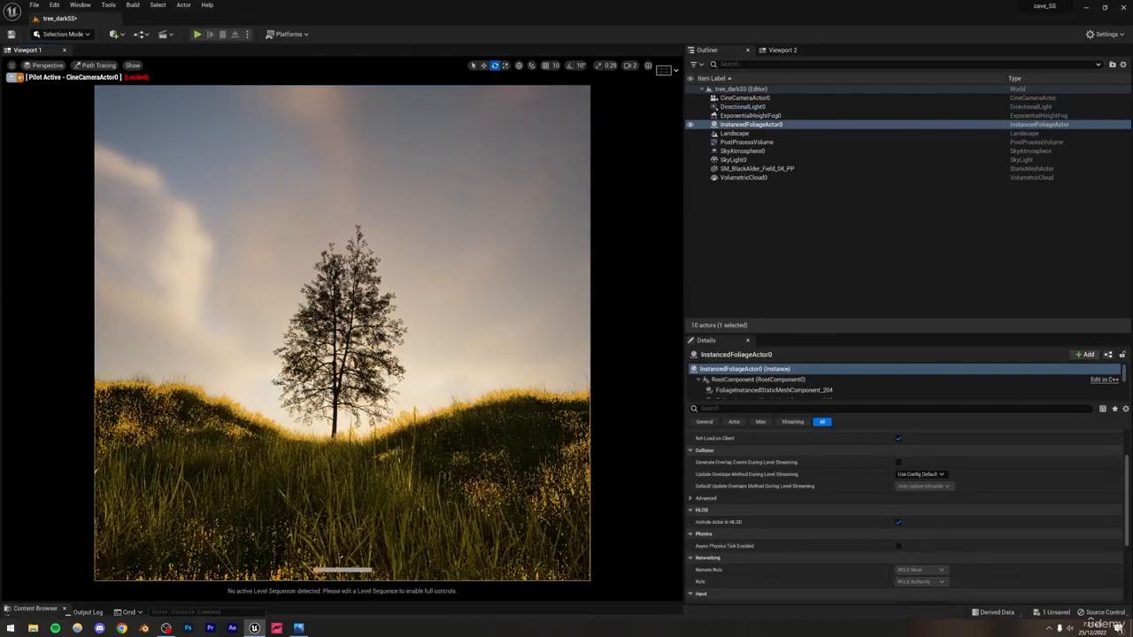
{"action": "left_click", "coordinate": [473, 299]}
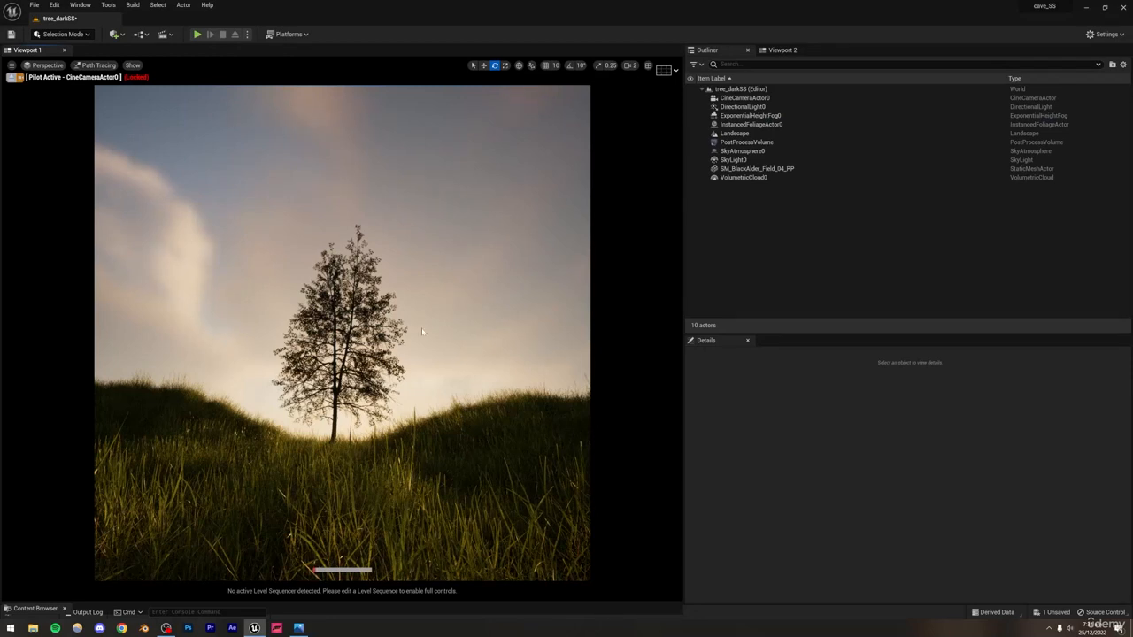
{"action": "left_click", "coordinate": [302, 628]}
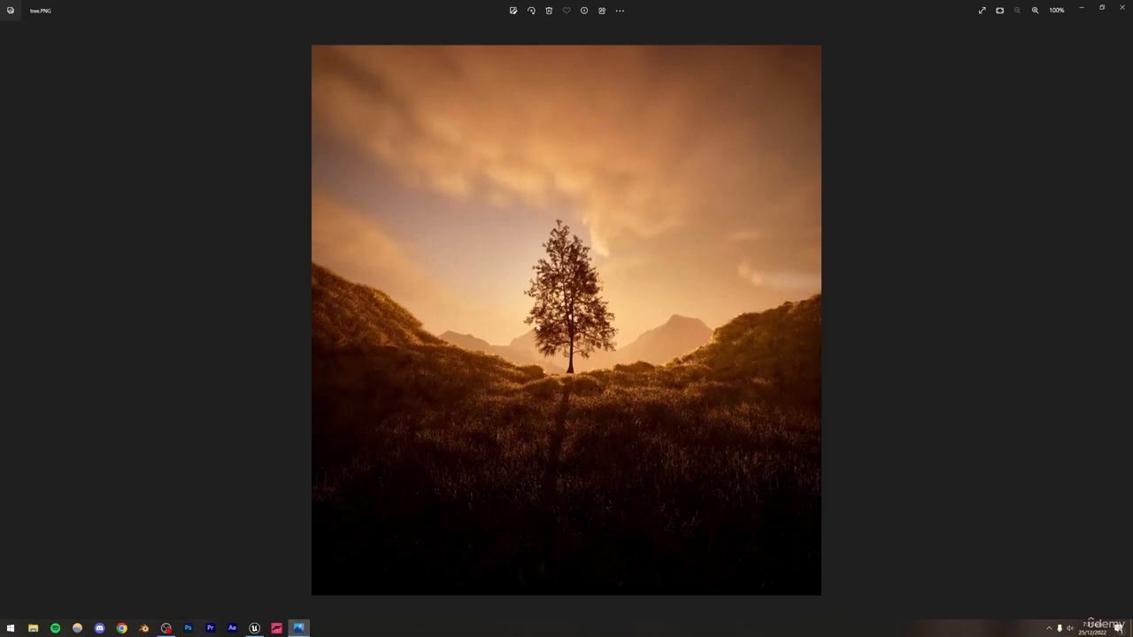
- Switch back to Unreal Engine and bring up the PostProcessVolume's Color Grading settings with the Exposure section collapsed
{"action": "left_click", "coordinate": [254, 628]}
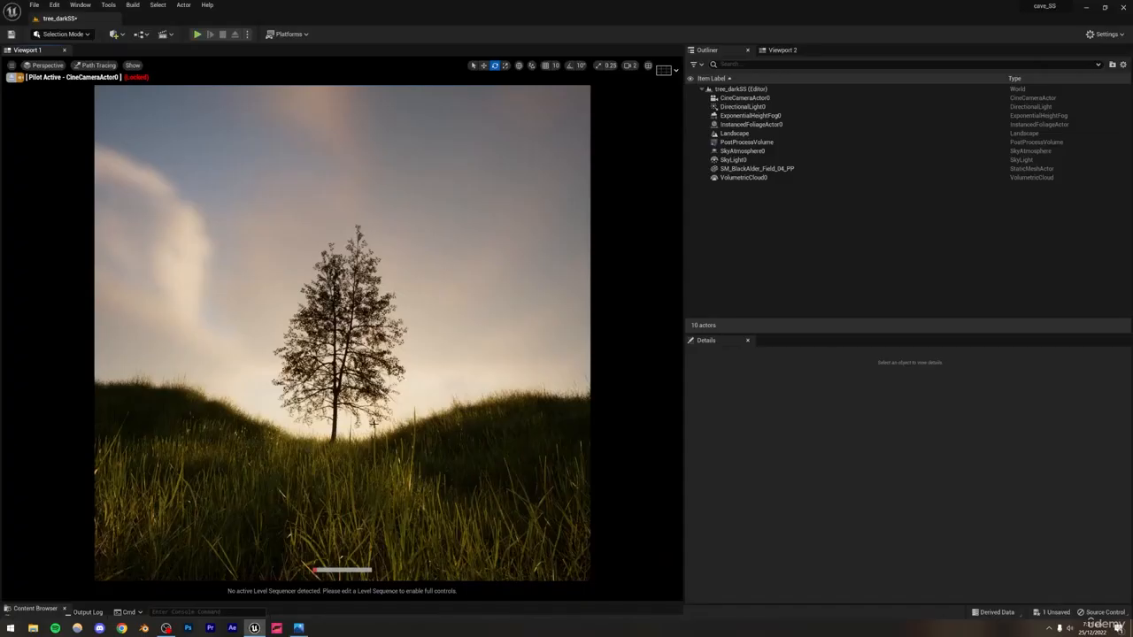
{"action": "left_click", "coordinate": [748, 142]}
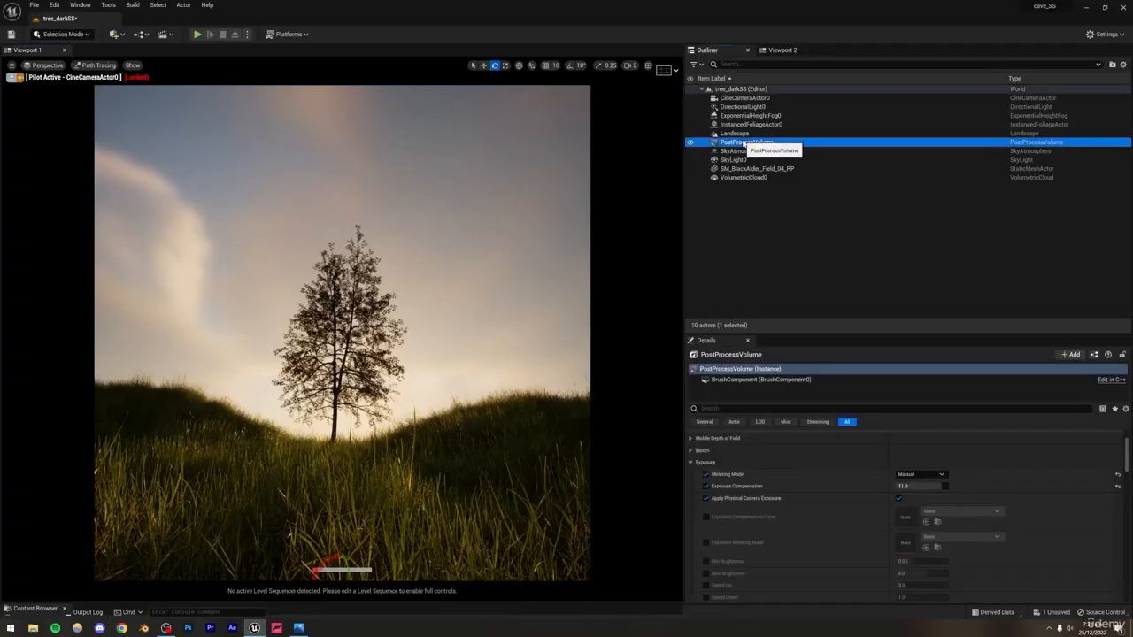
{"action": "left_click", "coordinate": [700, 463]}
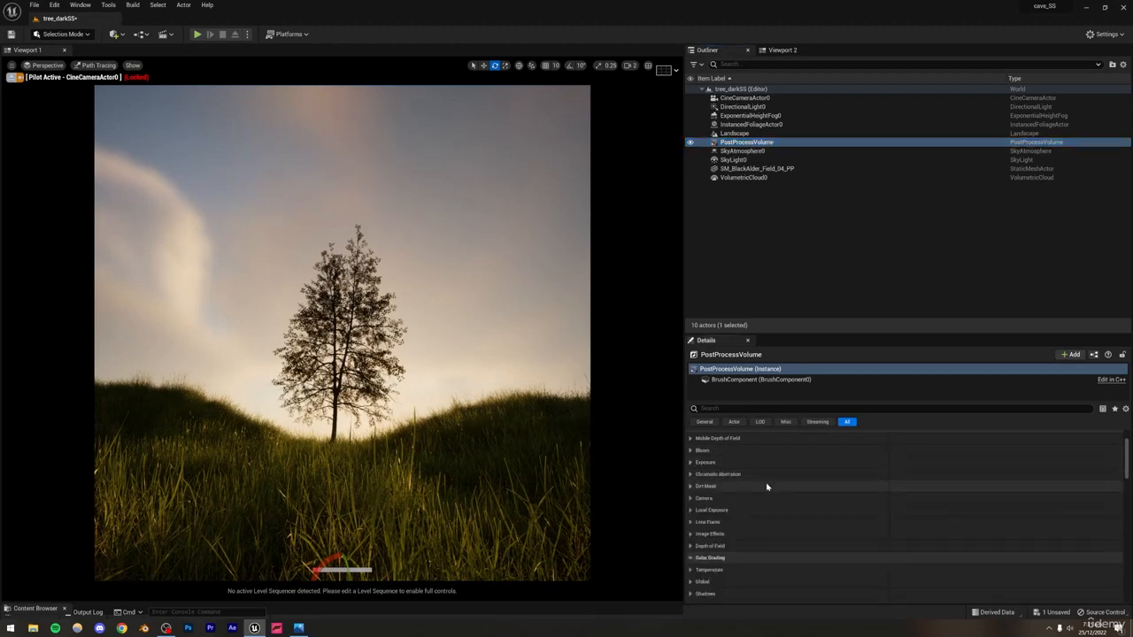
{"action": "scroll", "coordinate": [736, 492], "scroll_direction": "down", "scroll_amount": 1}
{"action": "scroll", "coordinate": [696, 506], "scroll_direction": "down", "scroll_amount": 1}
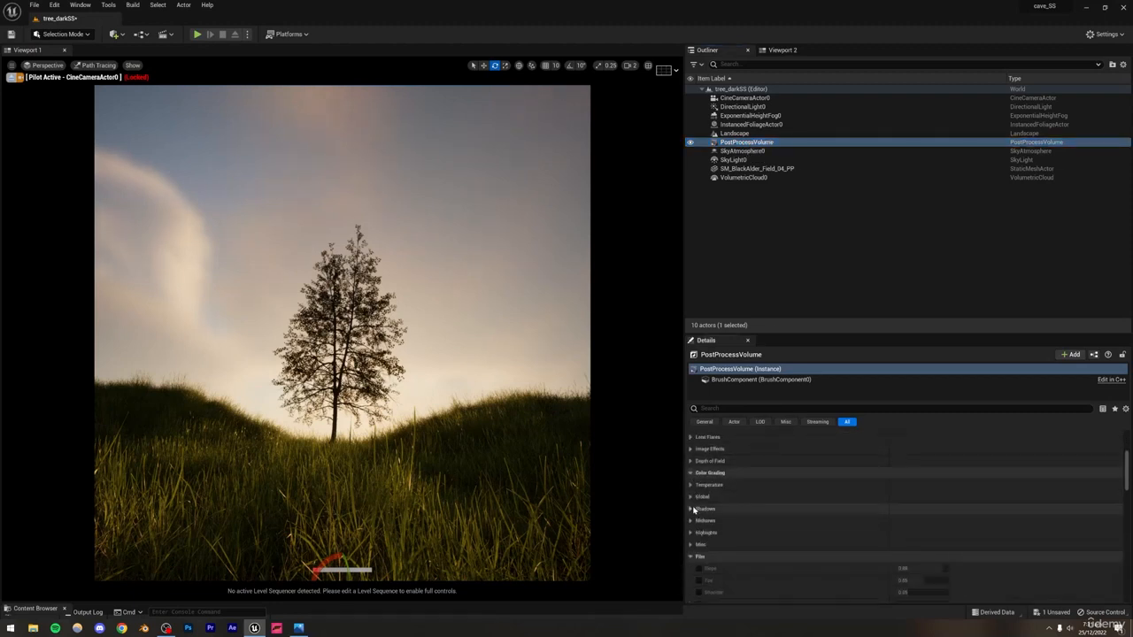
- Try a Global contrast of 1.2 in the PostProcessVolume's Color Grading
{"action": "left_click", "coordinate": [691, 498]}
{"action": "left_click", "coordinate": [698, 520]}
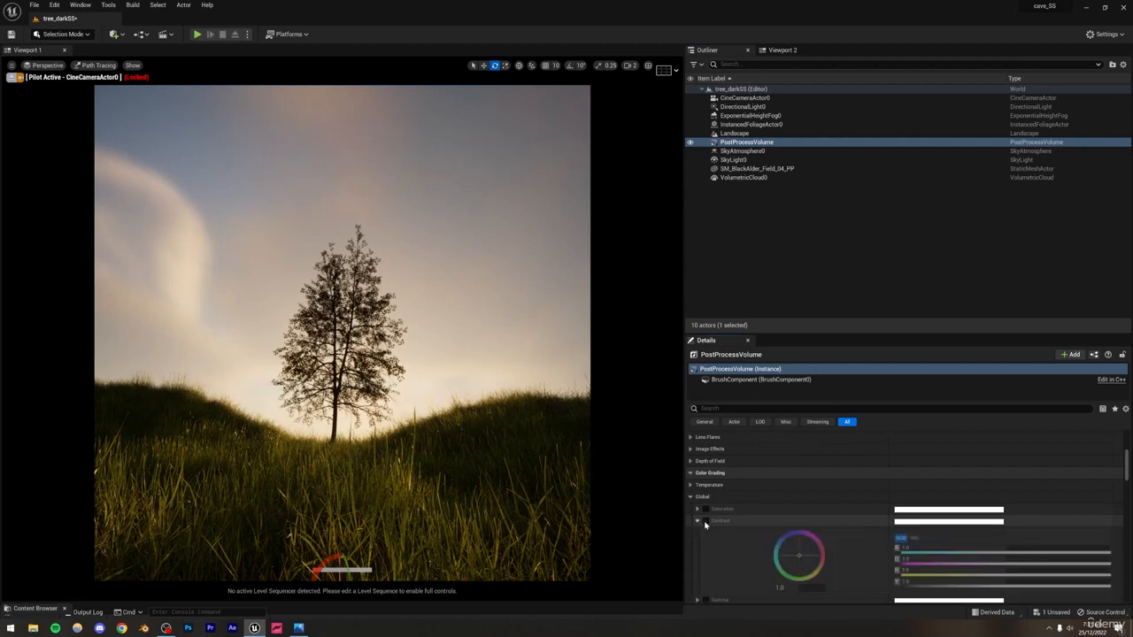
{"action": "left_click", "coordinate": [799, 587]}
{"action": "type", "text": "1"}
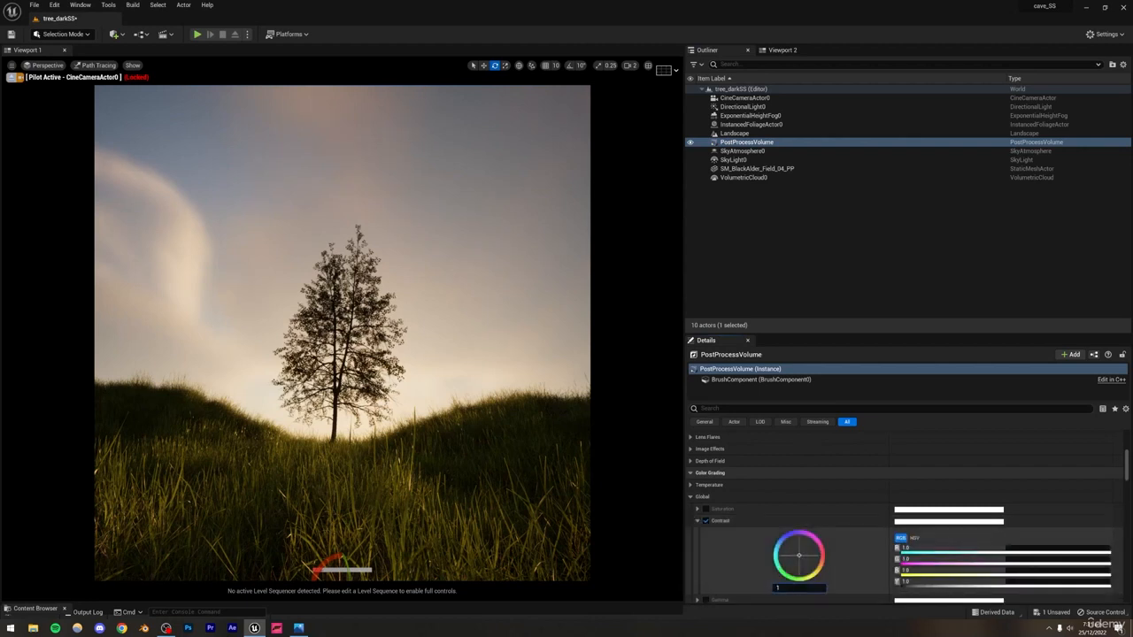
{"action": "type", "text": ".2"}
{"action": "key", "text": "Return"}
- Reset the PostProcessVolume's Global contrast to 1 and turn off its override
{"action": "scroll", "coordinate": [794, 575], "scroll_direction": "down", "scroll_amount": 1}
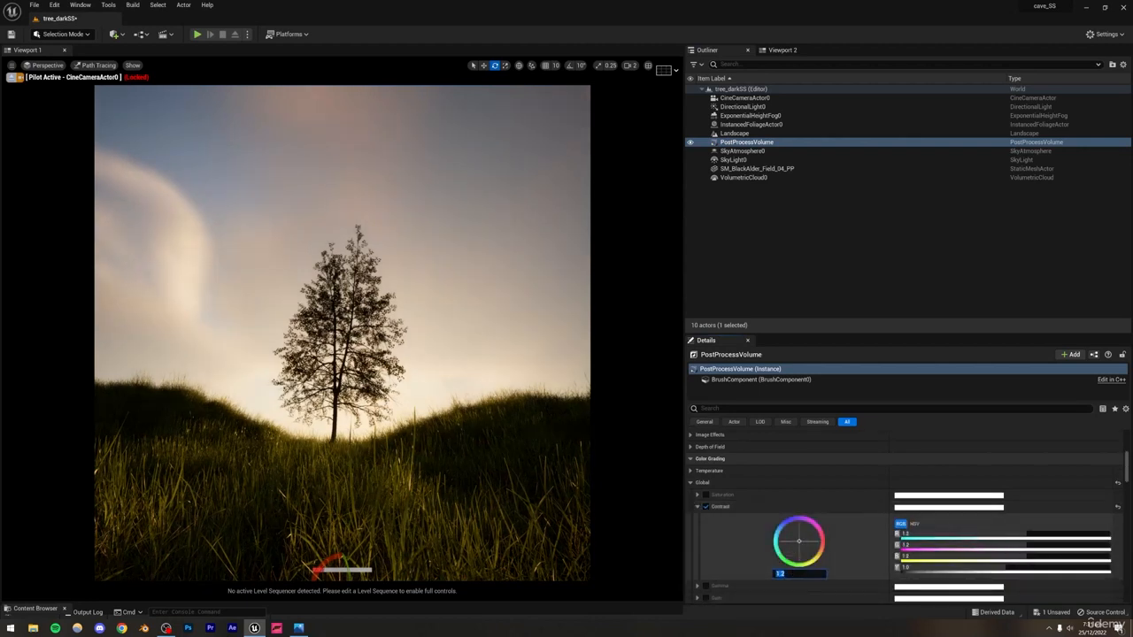
{"action": "type", "text": "1"}
{"action": "key", "text": "Return"}
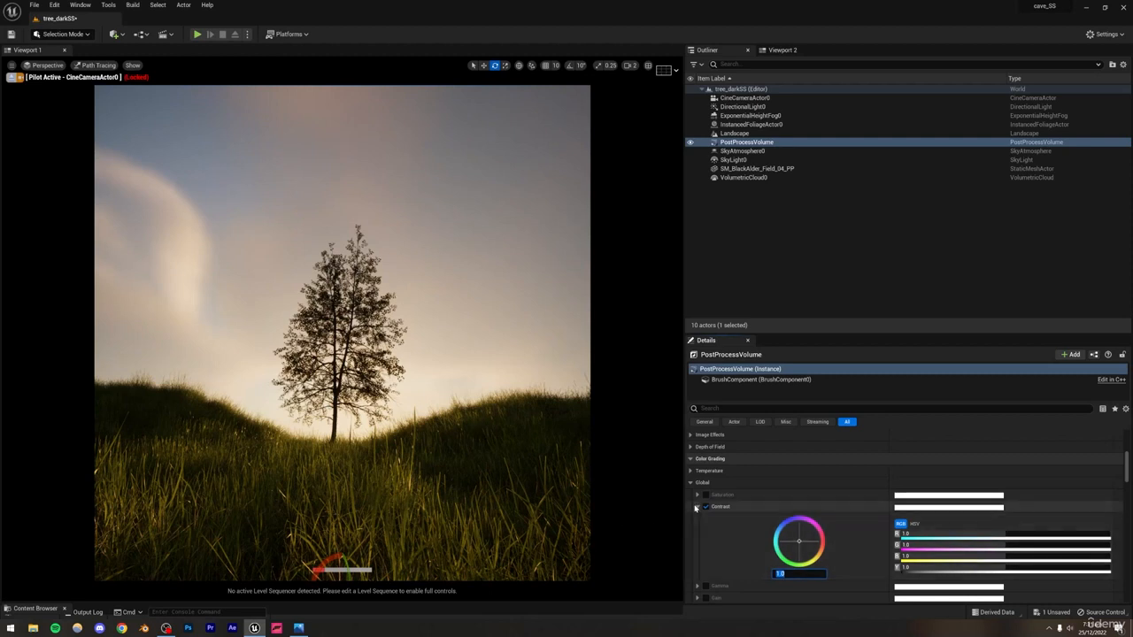
{"action": "left_click", "coordinate": [706, 506]}
{"action": "scroll", "coordinate": [701, 513], "scroll_direction": "down", "scroll_amount": 2}
{"action": "scroll", "coordinate": [697, 483], "scroll_direction": "up", "scroll_amount": 2}
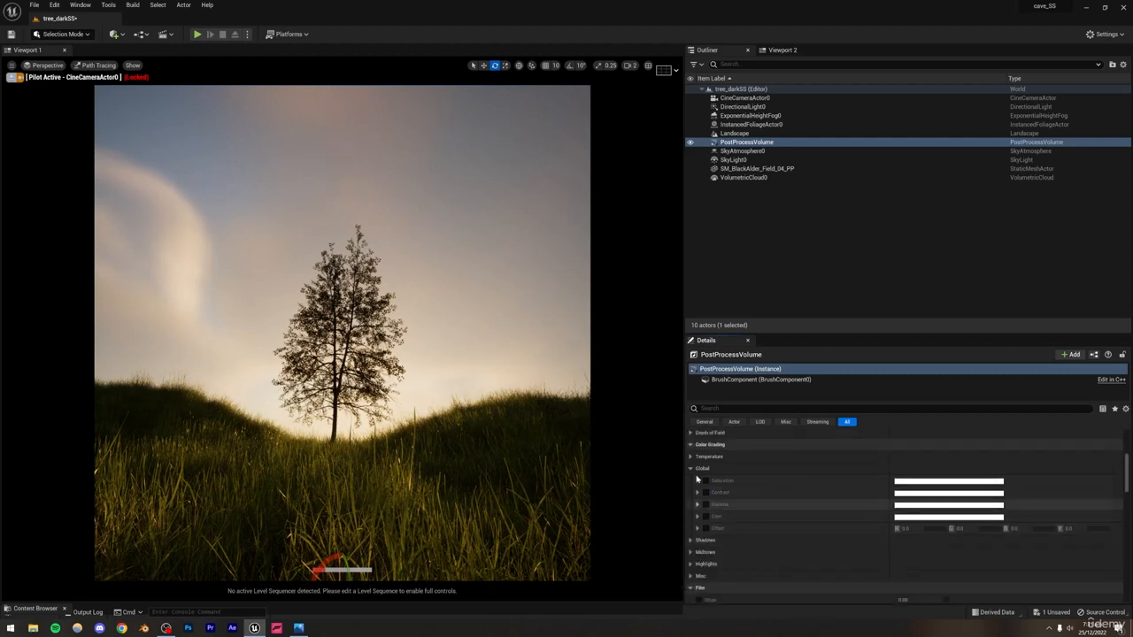
- Enable the PostProcessVolume's white balance Temp override and raise it to about 11540 for a warmer image
{"action": "left_click", "coordinate": [691, 472]}
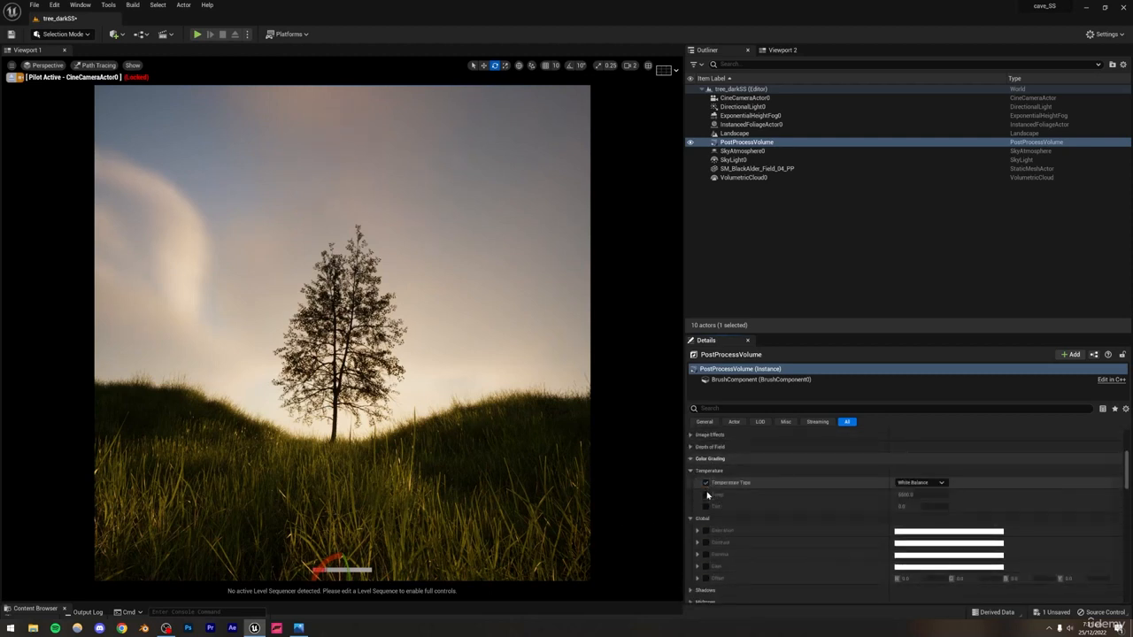
{"action": "left_click", "coordinate": [706, 495]}
{"action": "left_click", "coordinate": [918, 494]}
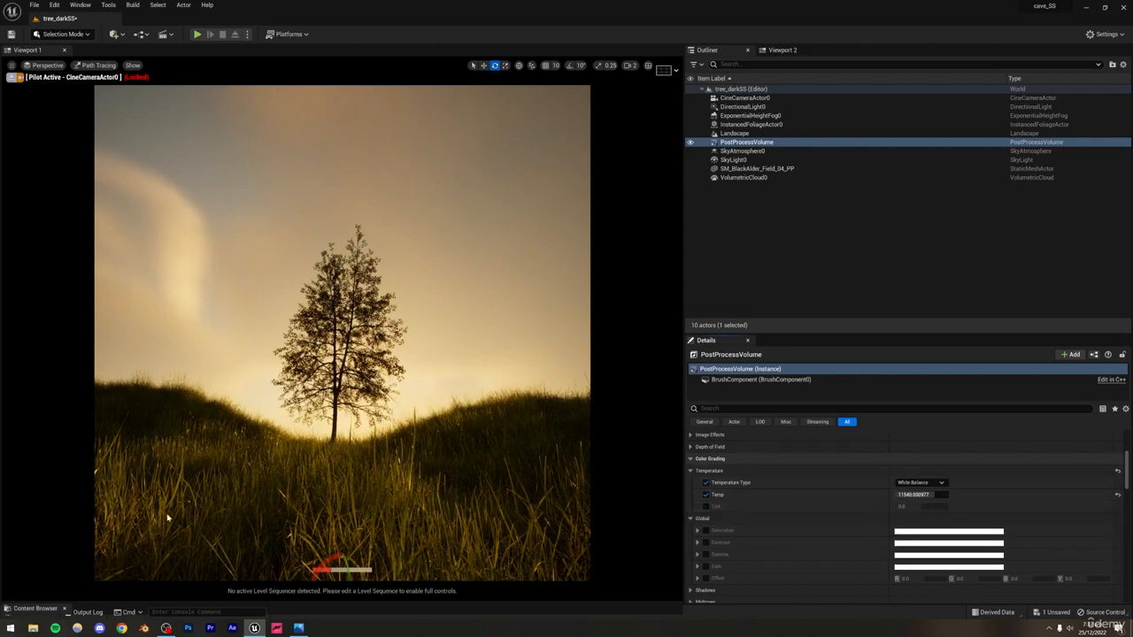
- Open the f.lux screen-tinting utility and exit it
{"action": "left_click", "coordinate": [78, 627]}
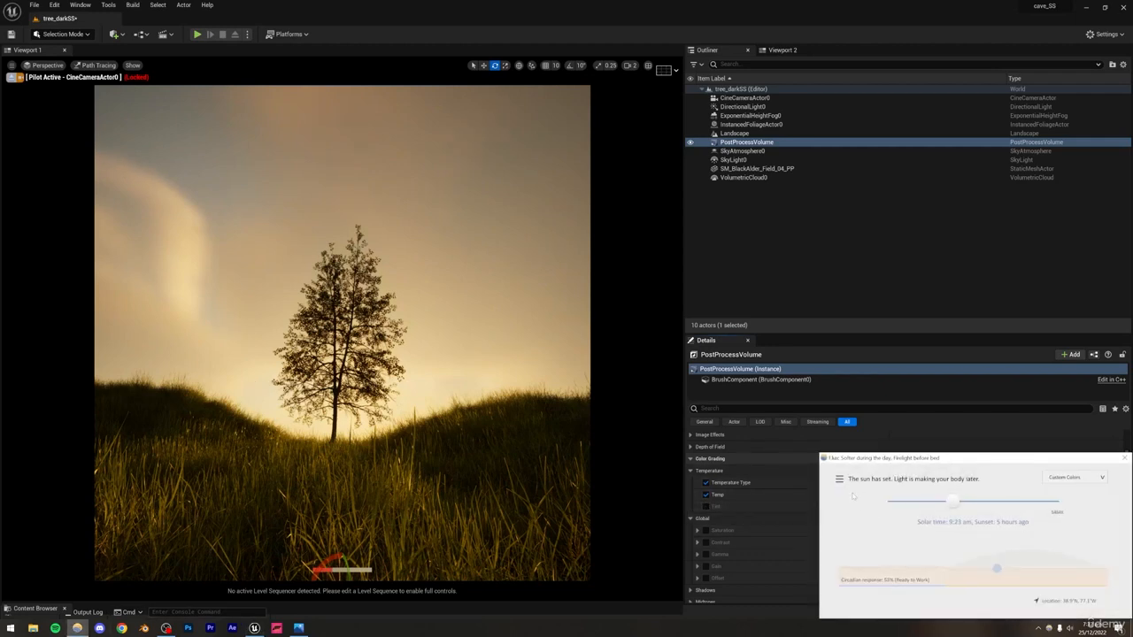
{"action": "left_click", "coordinate": [843, 482]}
{"action": "left_click", "coordinate": [866, 556]}
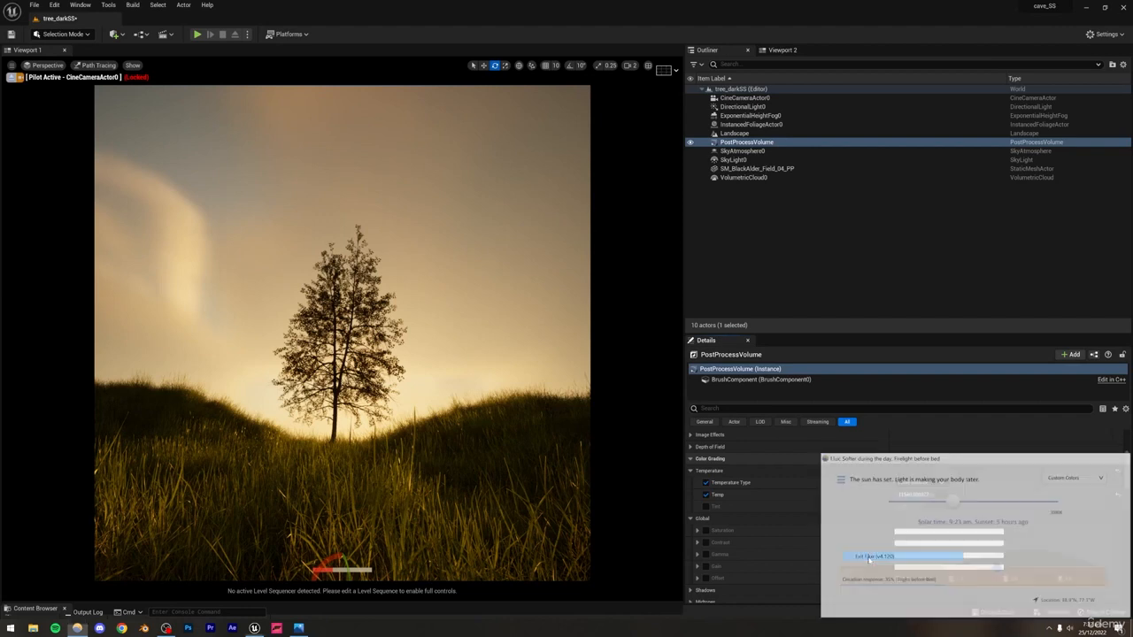
- Enable the Tint override, set it to about 0.053, and compare the deselected scene with the tree.PNG reference image
{"action": "left_click", "coordinate": [706, 507]}
{"action": "left_click_drag", "start_coordinate": [914, 507], "coordinate": [929, 507]}
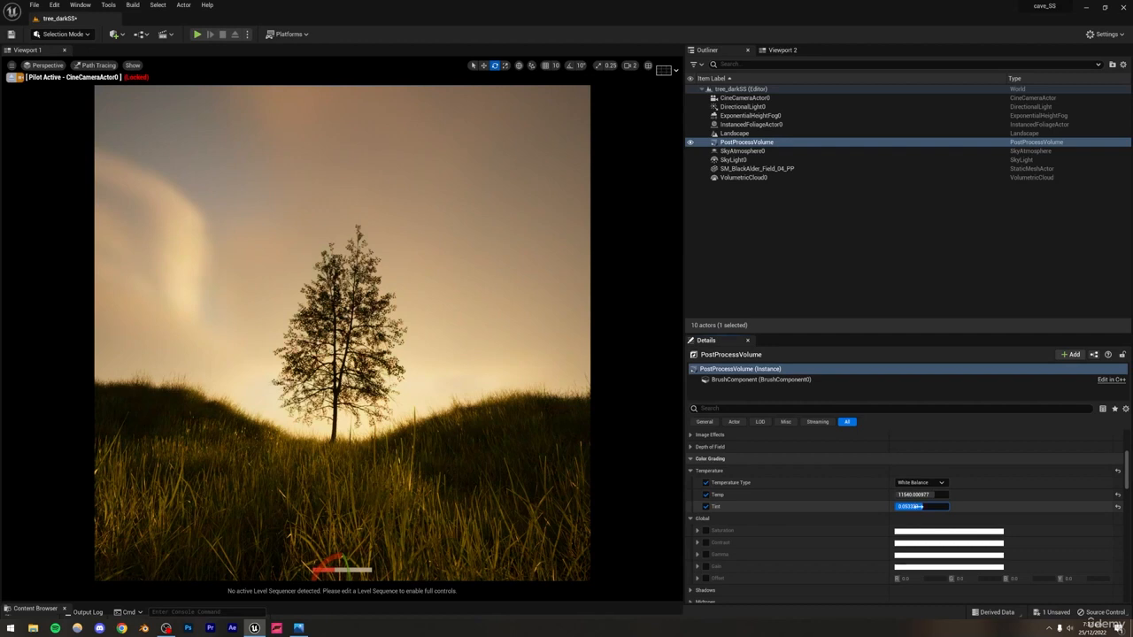
{"action": "left_click", "coordinate": [471, 317]}
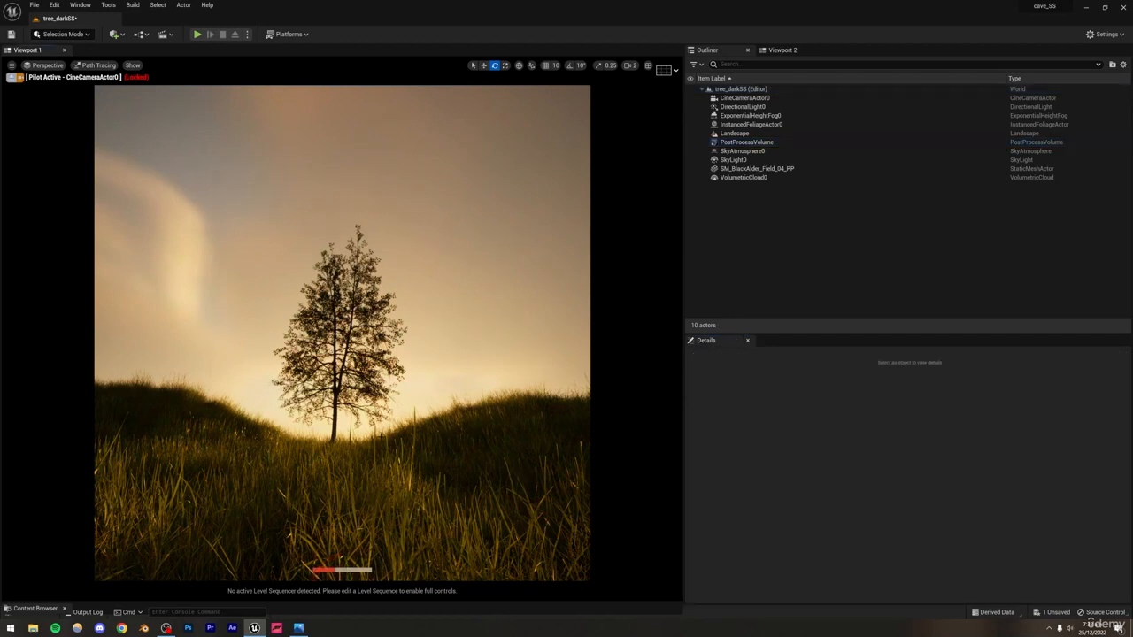
{"action": "left_click", "coordinate": [299, 628]}
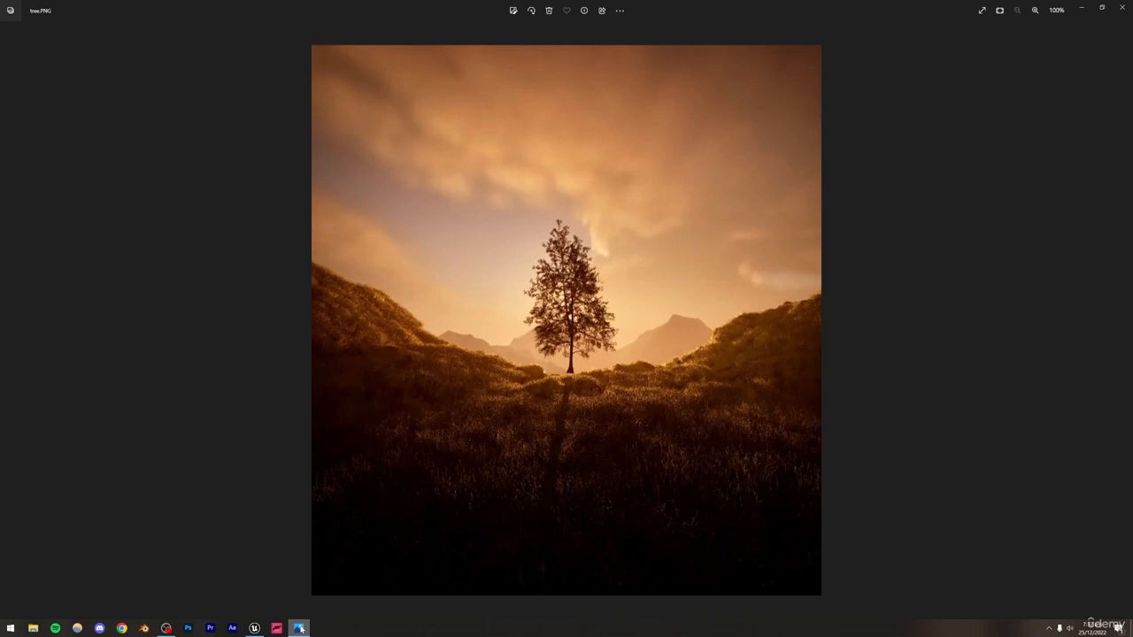
{"action": "left_click", "coordinate": [300, 628]}
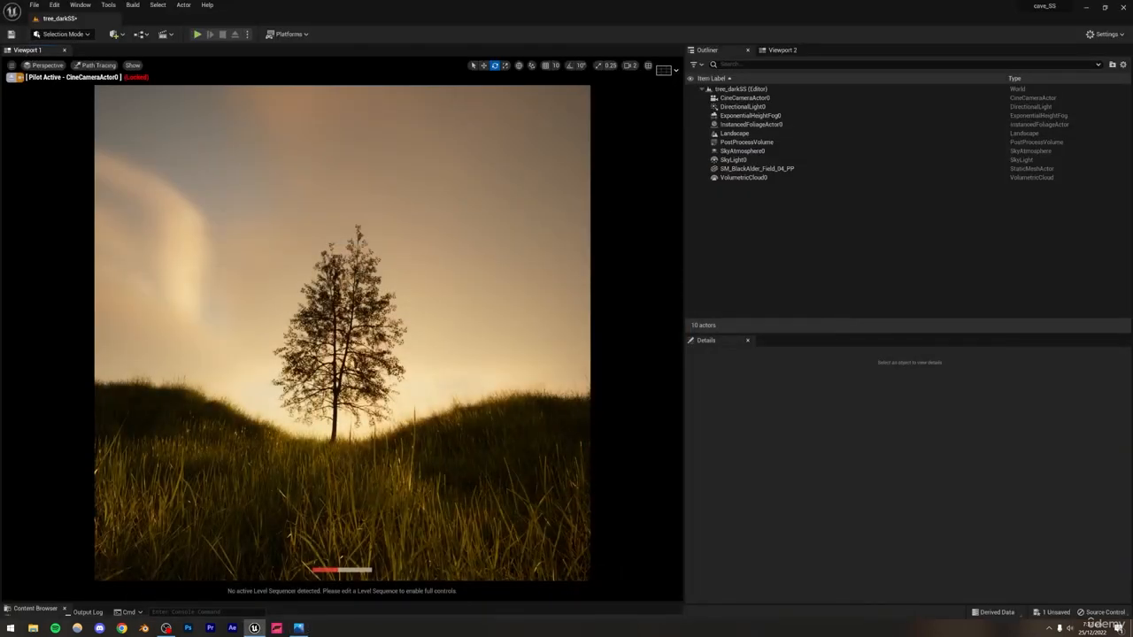
- Switch Viewport 1 to Lit shading and edit its screen percentage
{"action": "left_click", "coordinate": [97, 64]}
{"action": "left_click", "coordinate": [100, 87]}
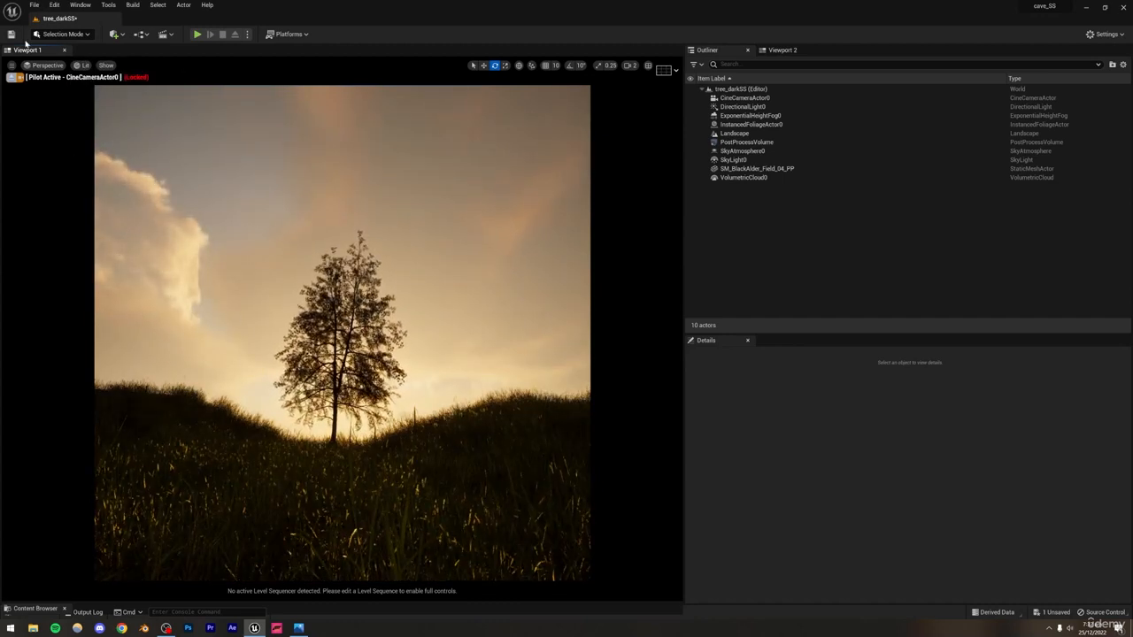
{"action": "left_click", "coordinate": [11, 66]}
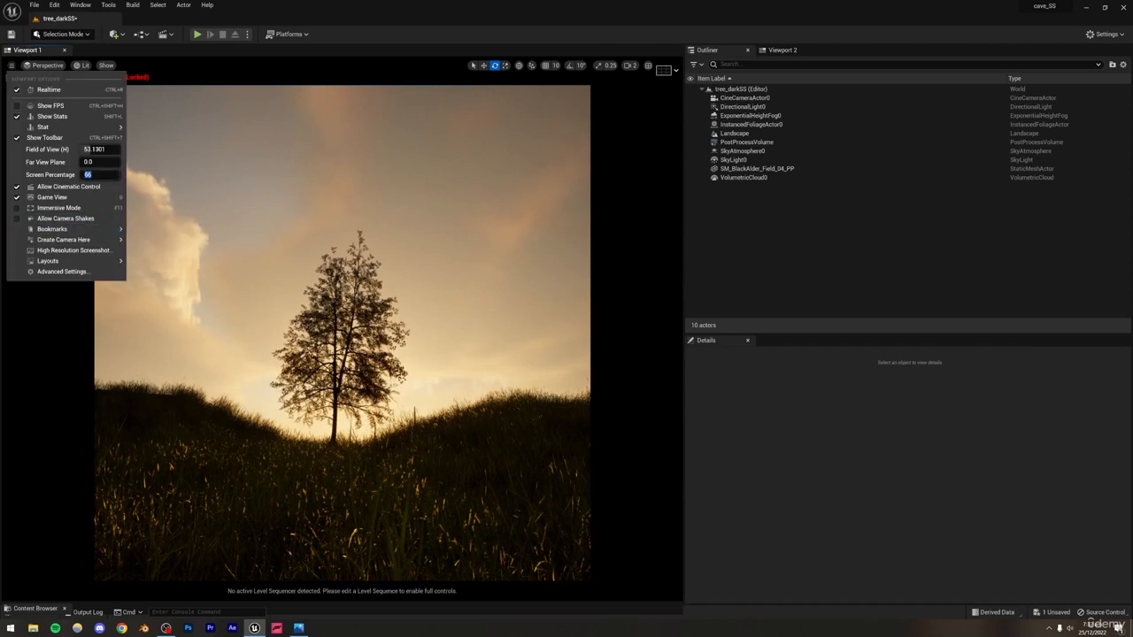
{"action": "key", "text": "Return"}
{"action": "key", "text": "Escape"}
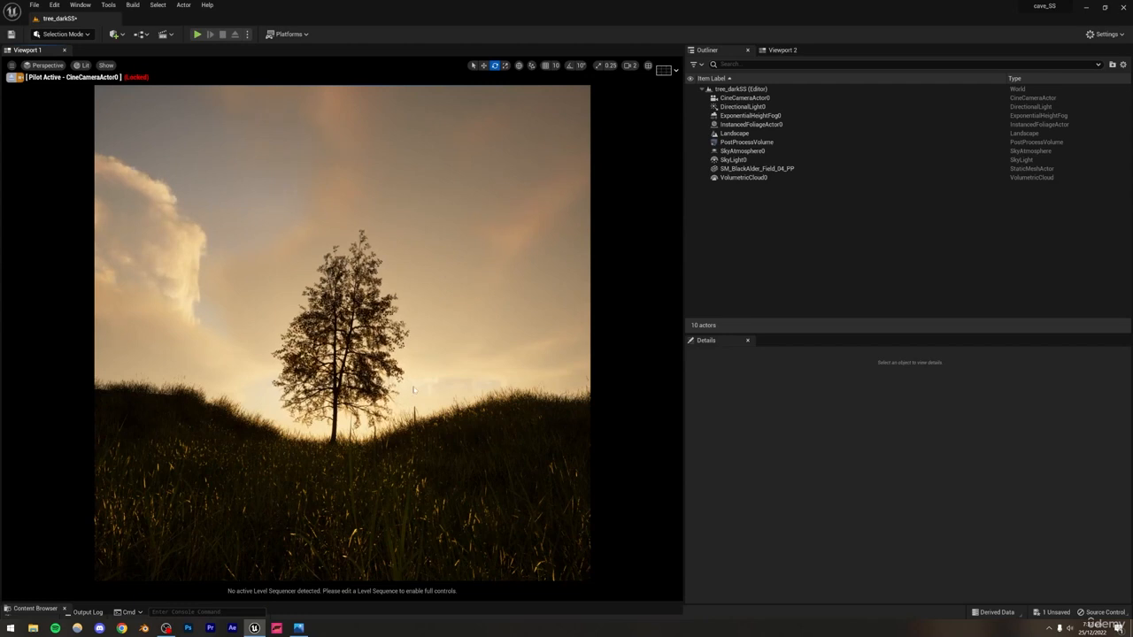
- Try a Shadows gain of 1.61 on the PostProcessVolume, then turn the gain override off again
{"action": "left_click", "coordinate": [761, 143]}
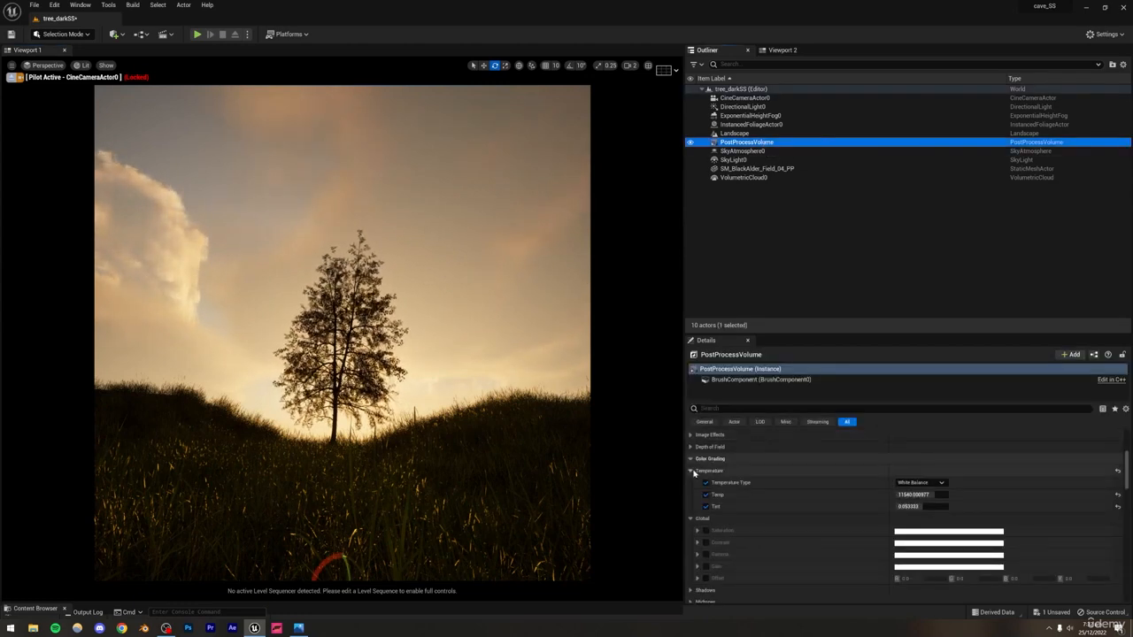
{"action": "scroll", "coordinate": [735, 473], "scroll_direction": "down", "scroll_amount": 3}
{"action": "left_click", "coordinate": [690, 439]}
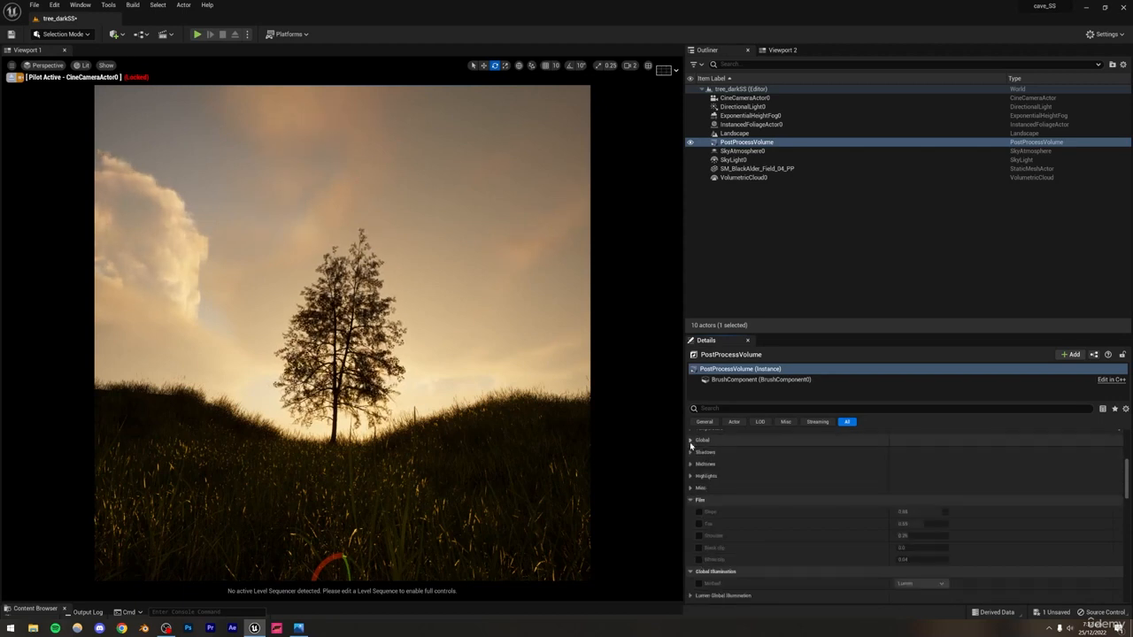
{"action": "left_click", "coordinate": [691, 452]}
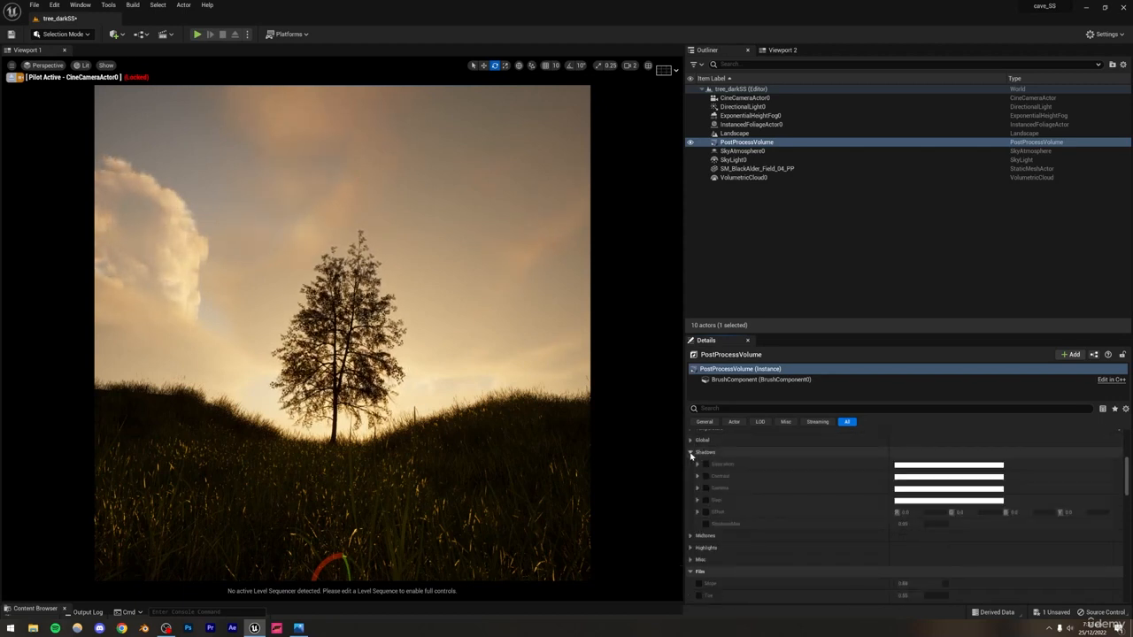
{"action": "left_click", "coordinate": [697, 501]}
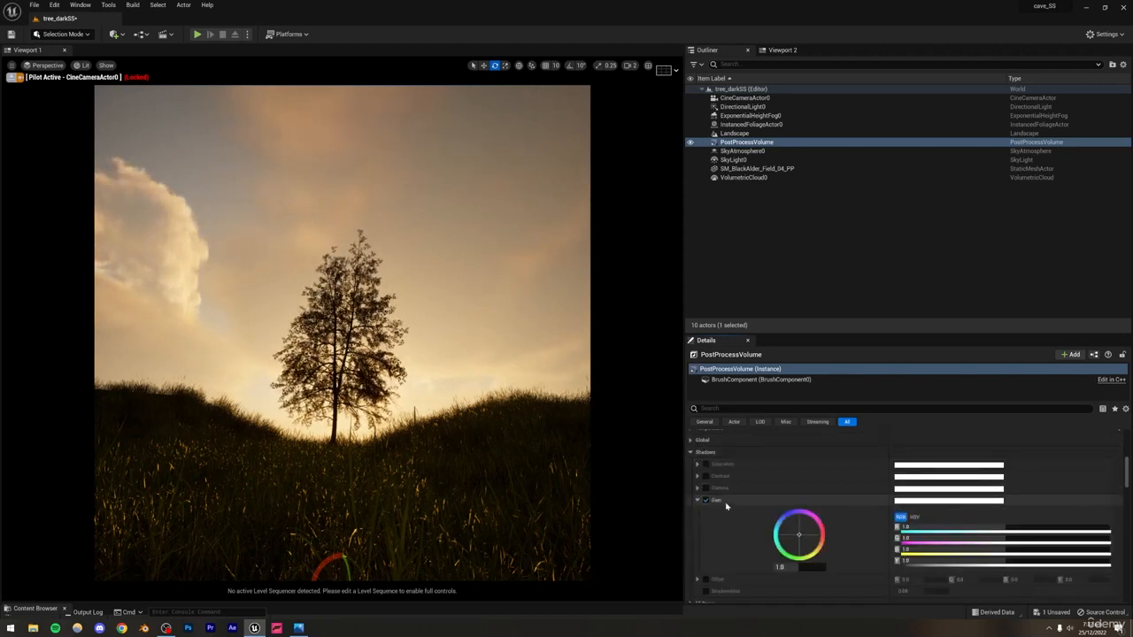
{"action": "left_click_drag", "start_coordinate": [799, 567], "coordinate": [815, 568]}
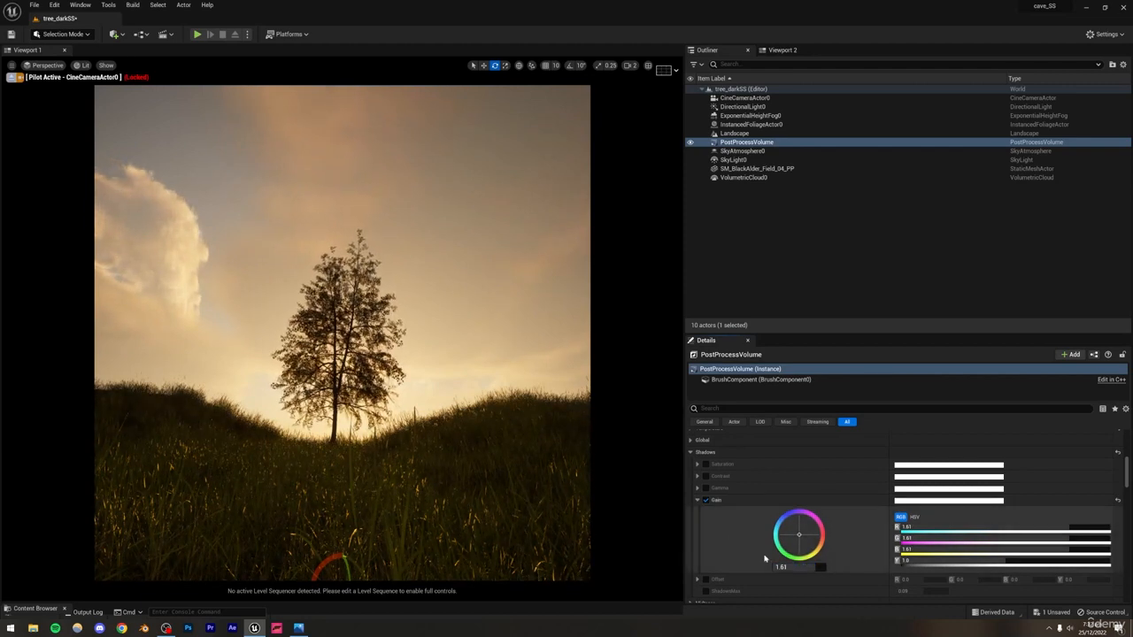
{"action": "left_click", "coordinate": [706, 501]}
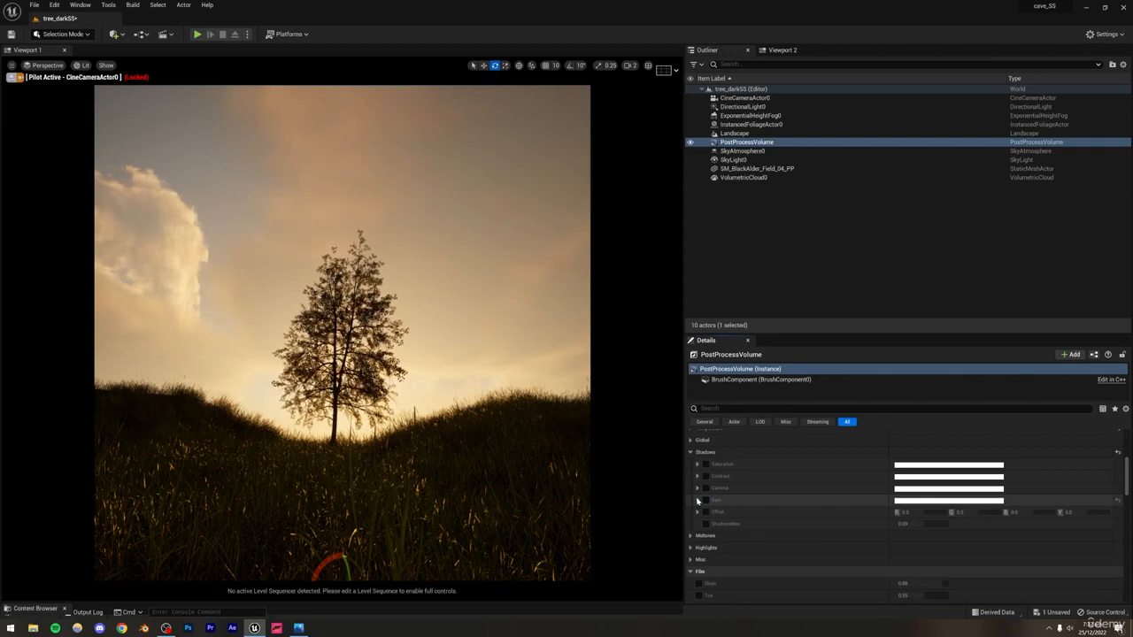
{"action": "scroll", "coordinate": [746, 510], "scroll_direction": "down", "scroll_amount": 3}
{"action": "scroll", "coordinate": [746, 510], "scroll_direction": "down", "scroll_amount": 10}
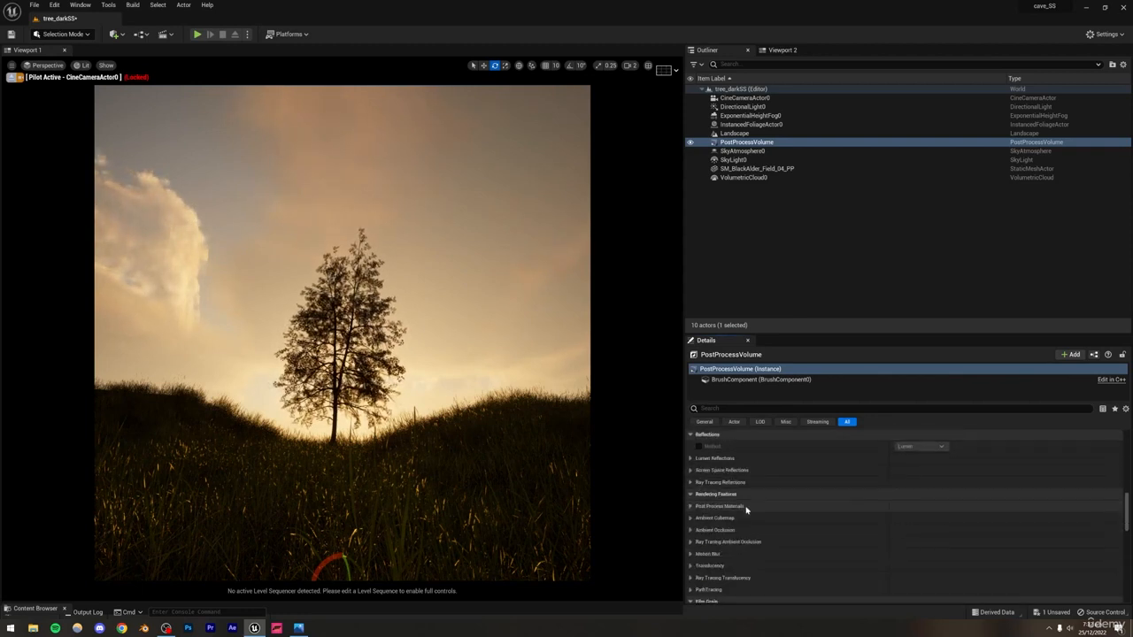
{"action": "scroll", "coordinate": [746, 510], "scroll_direction": "up", "scroll_amount": 2}
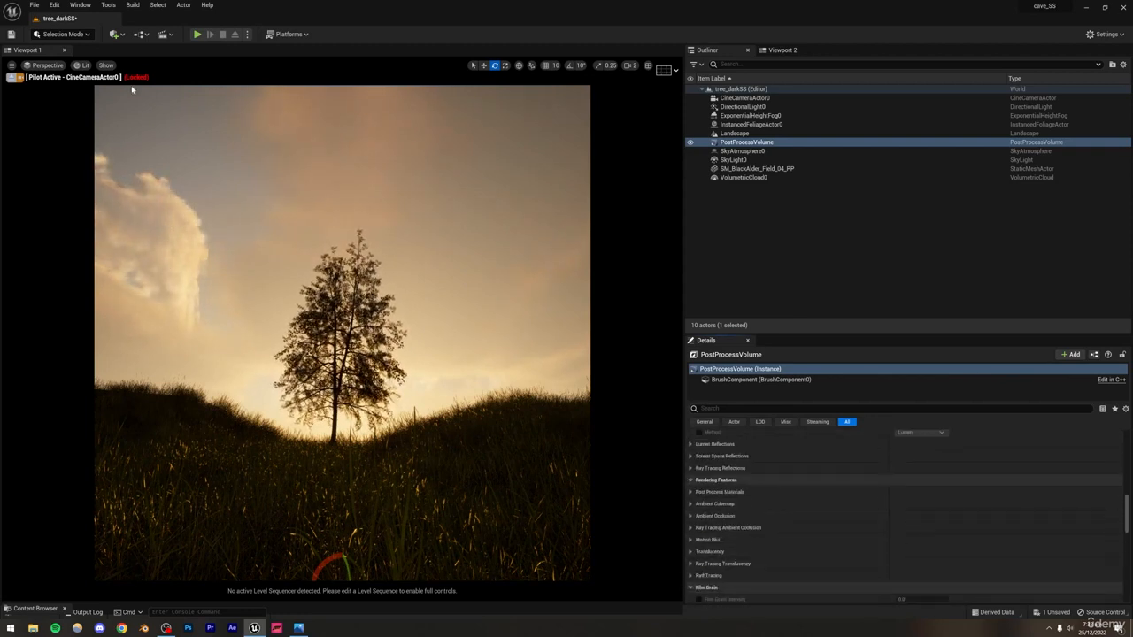
- Search the project settings for "ray tr" and turn off Lumen's Use Hardware Ray Tracing when available
{"action": "left_click", "coordinate": [54, 5]}
{"action": "left_click", "coordinate": [79, 133]}
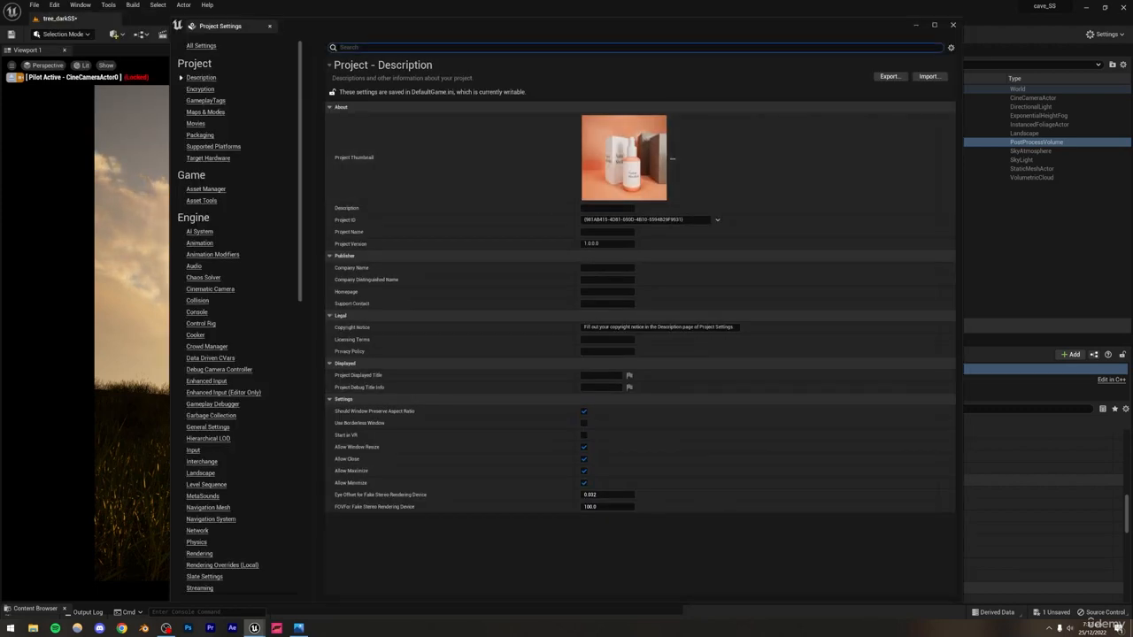
{"action": "type", "text": "ray tr"}
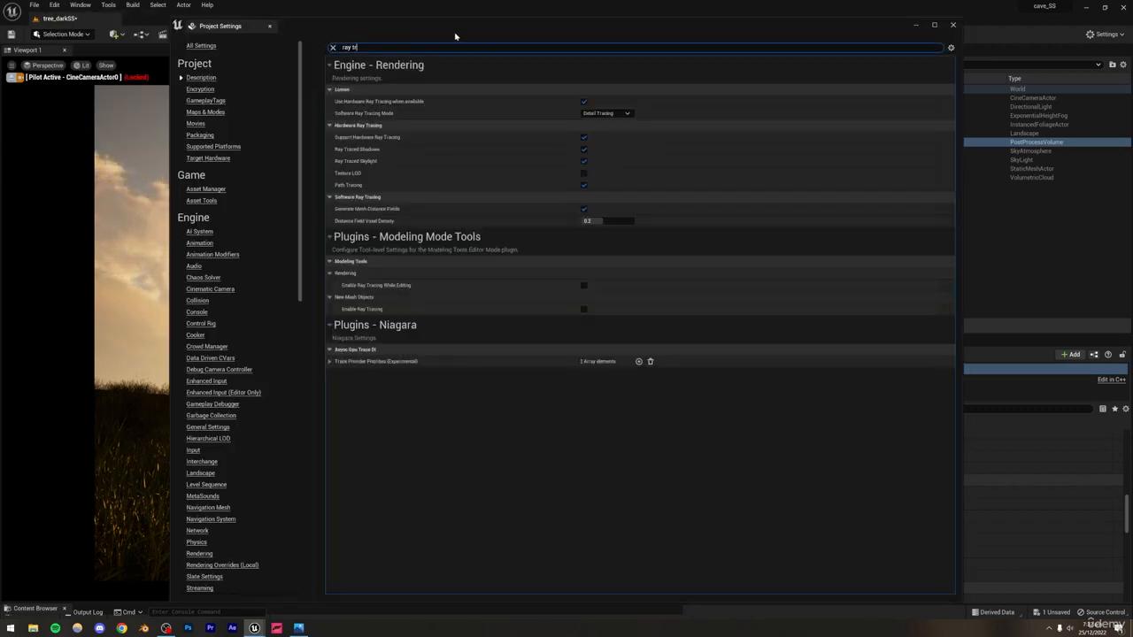
{"action": "left_click_drag", "start_coordinate": [485, 16], "coordinate": [967, 180]}
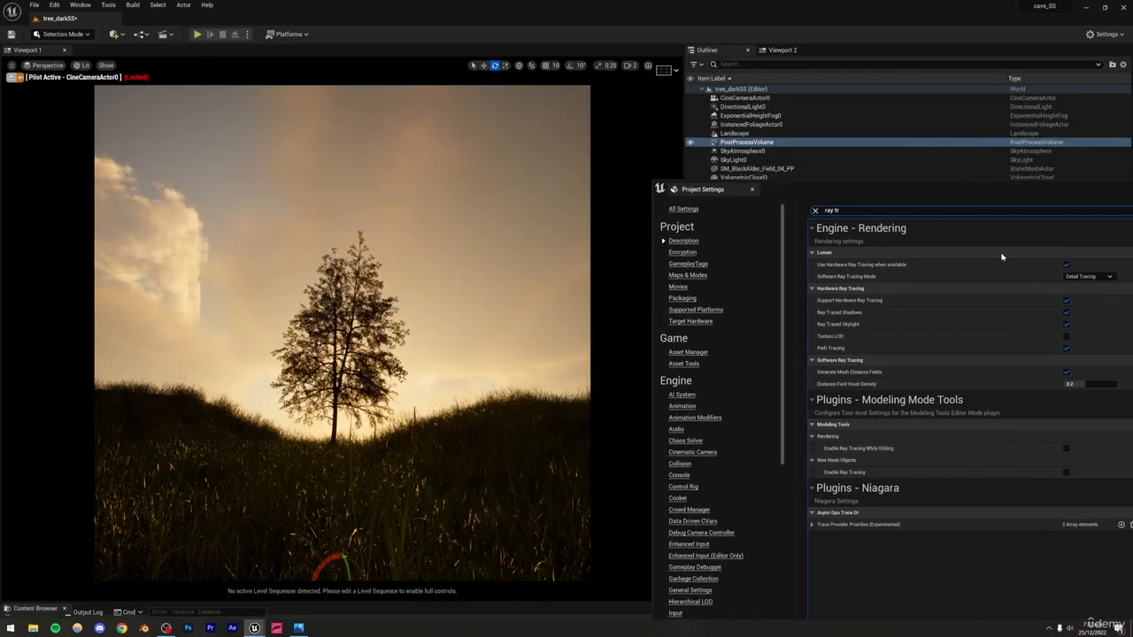
{"action": "left_click", "coordinate": [1066, 301]}
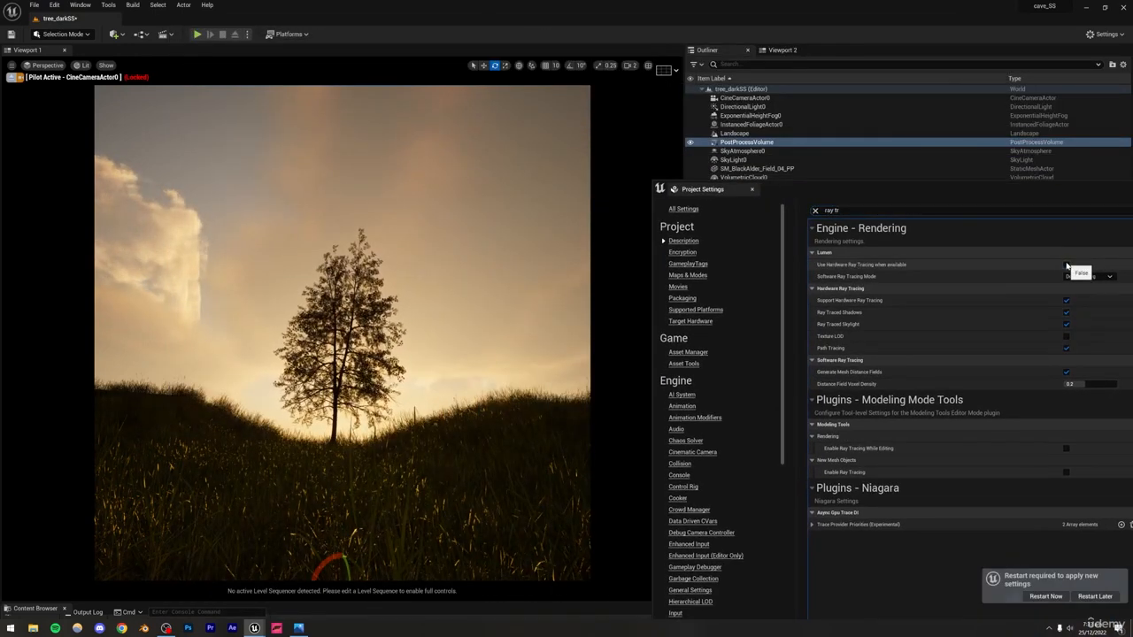
{"action": "left_click_drag", "start_coordinate": [1005, 193], "coordinate": [489, 225]}
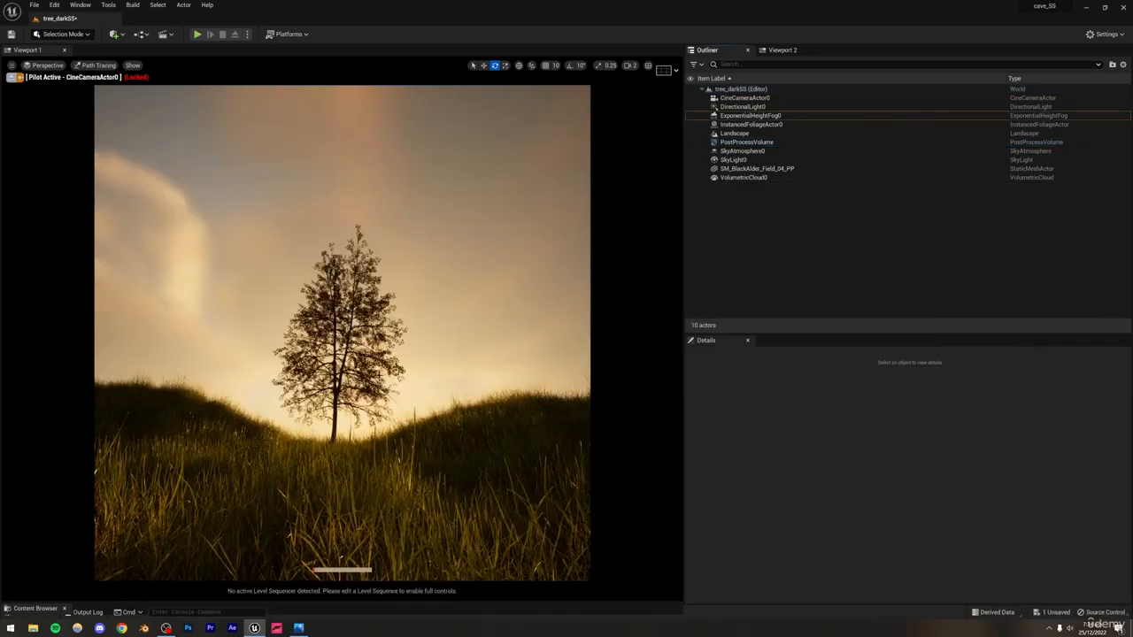
- Set the Fog Density of ExponentialHeightFog0 to 0.0
{"action": "left_click", "coordinate": [753, 116]}
{"action": "left_click_drag", "start_coordinate": [906, 507], "coordinate": [895, 507]}
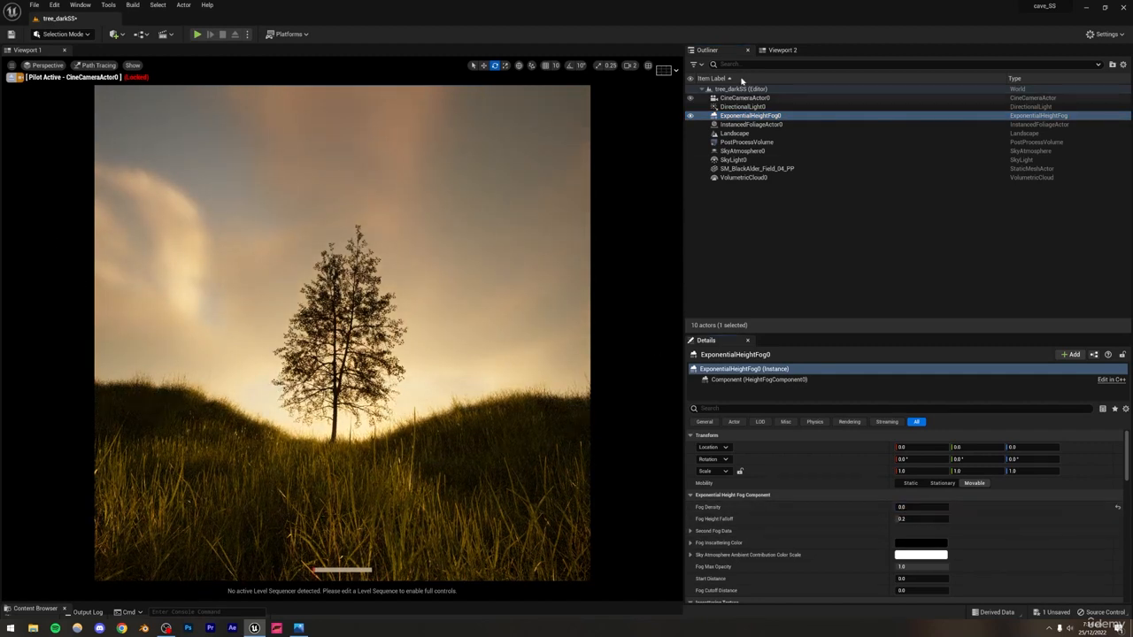
- Try rotating DirectionalLight0 to different sun angles, undo both rotations and clear the selection
{"action": "left_click", "coordinate": [715, 108]}
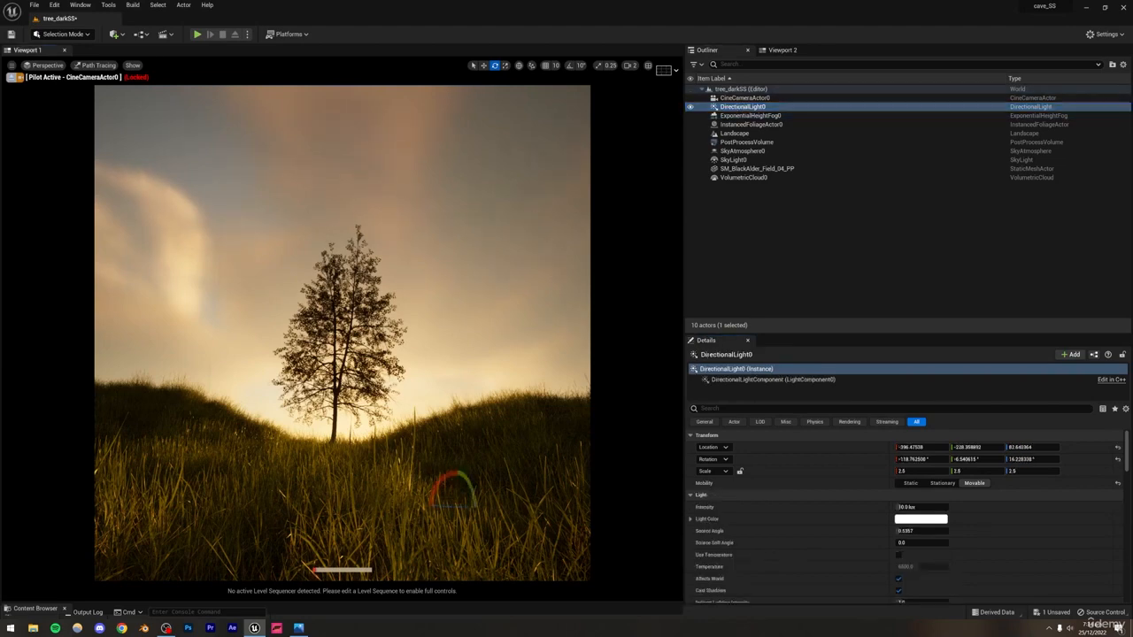
{"action": "left_click_drag", "start_coordinate": [456, 507], "coordinate": [480, 510]}
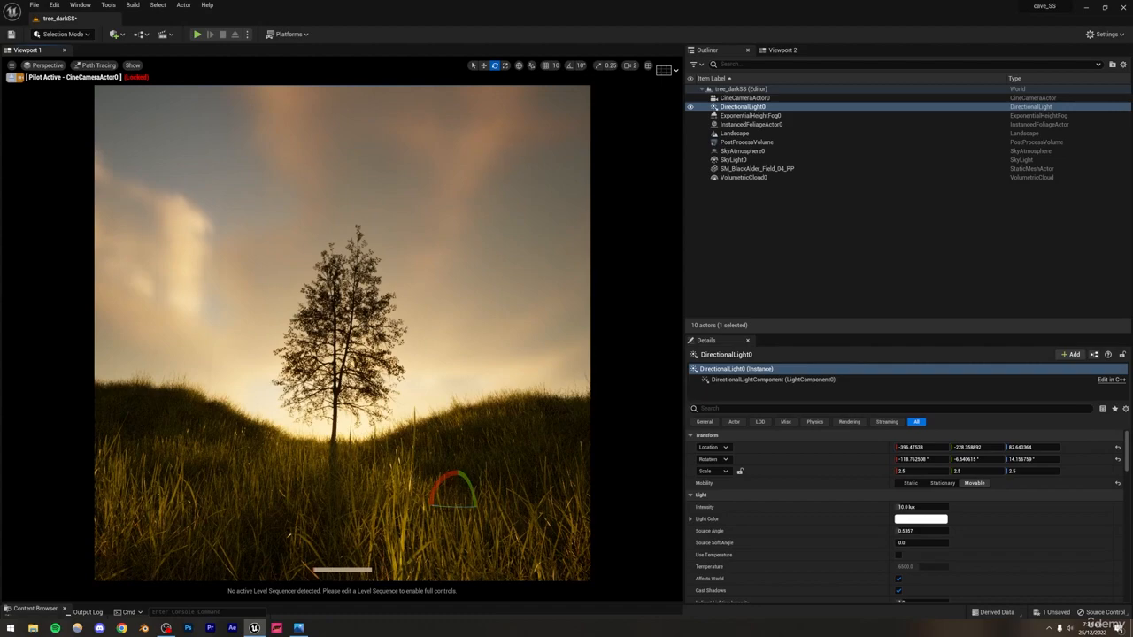
{"action": "left_click_drag", "start_coordinate": [479, 511], "coordinate": [450, 535]}
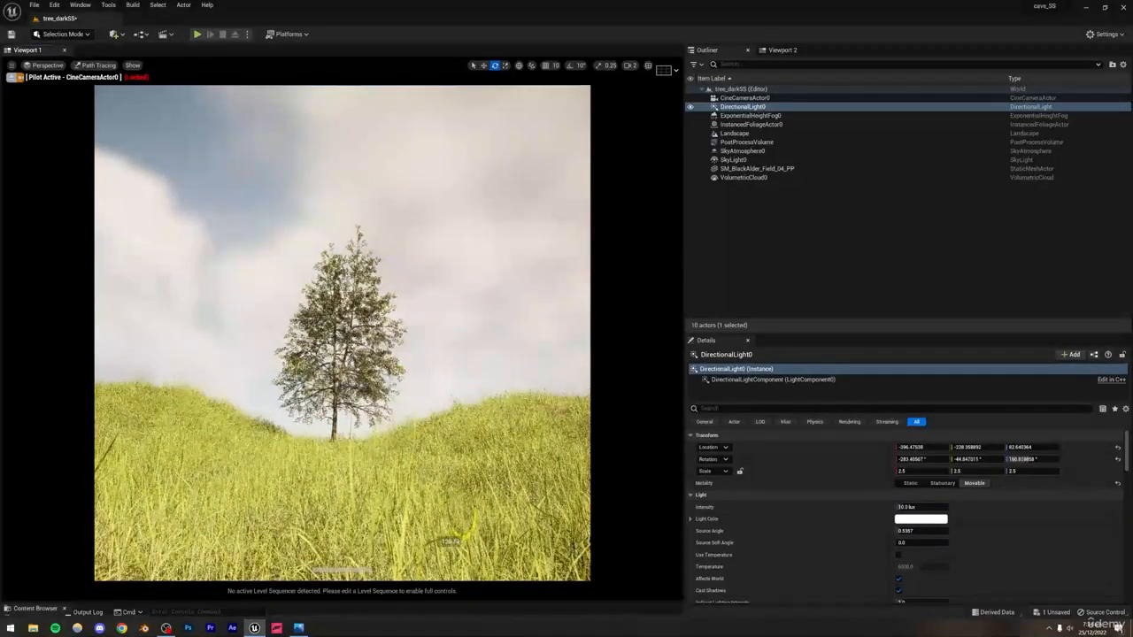
{"action": "key", "text": "ctrl+z"}
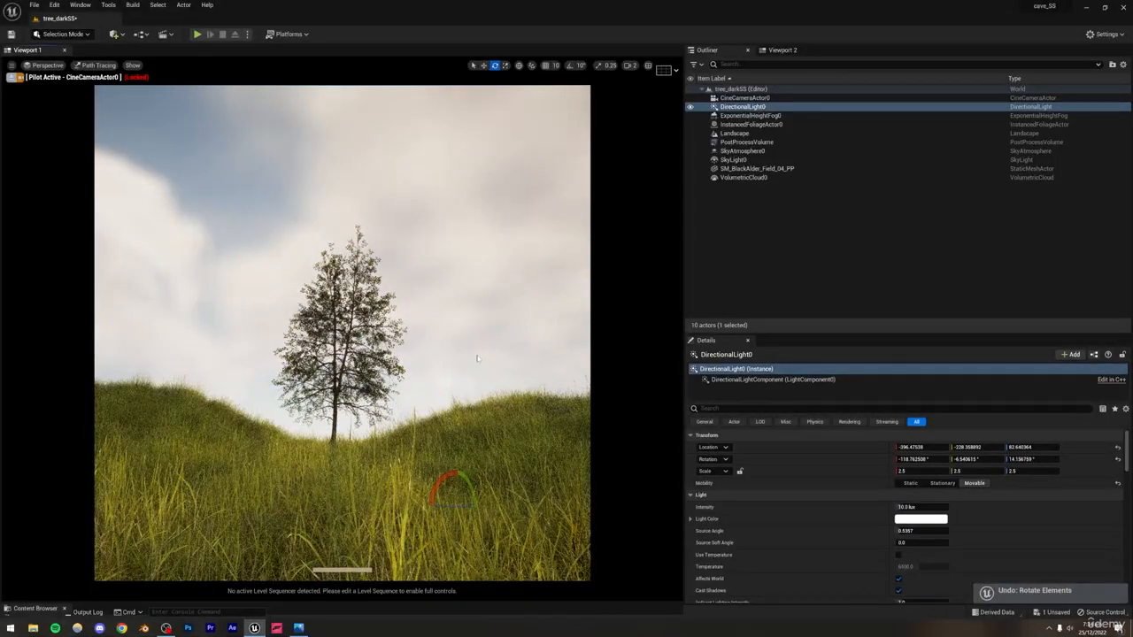
{"action": "key", "text": "ctrl+z"}
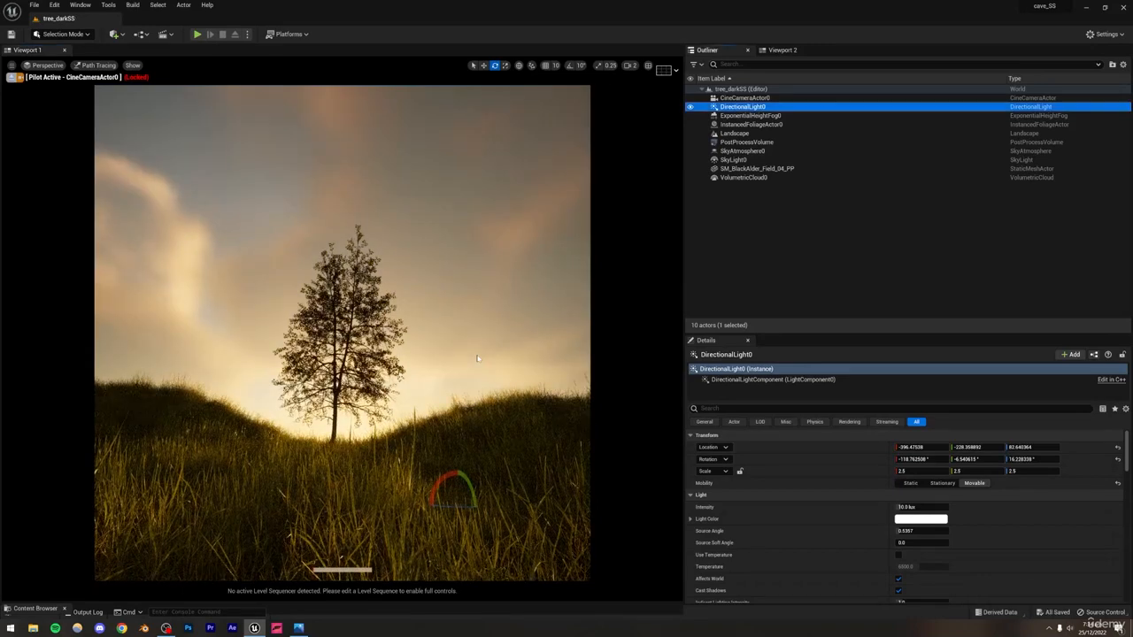
{"action": "left_click", "coordinate": [728, 285]}
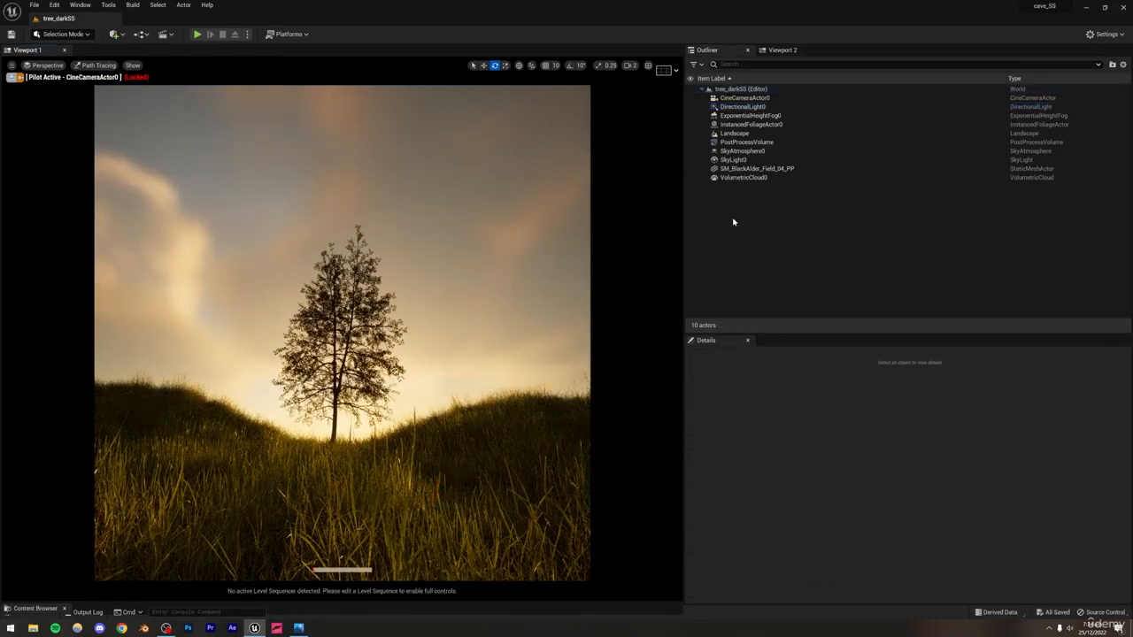
- Try Mie Scattering Scale values of about 0.5, 0.0 and 5.0 on SkyAtmosphere0, and undo the changes
{"action": "left_click", "coordinate": [746, 151]}
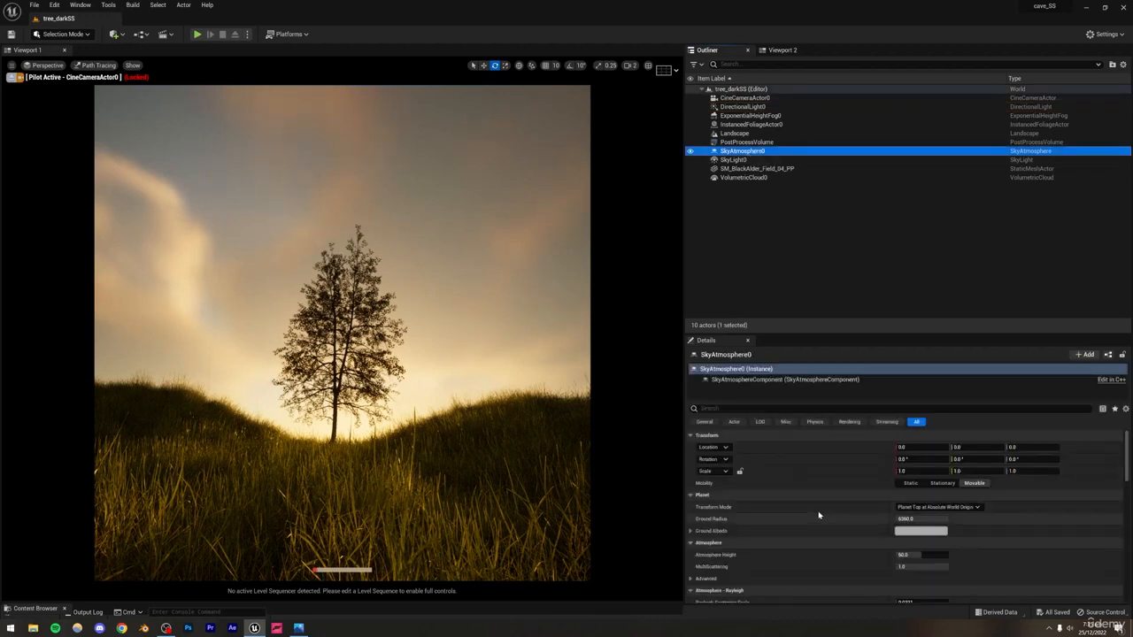
{"action": "scroll", "coordinate": [817, 516], "scroll_direction": "down", "scroll_amount": 1}
{"action": "scroll", "coordinate": [794, 505], "scroll_direction": "down", "scroll_amount": 4}
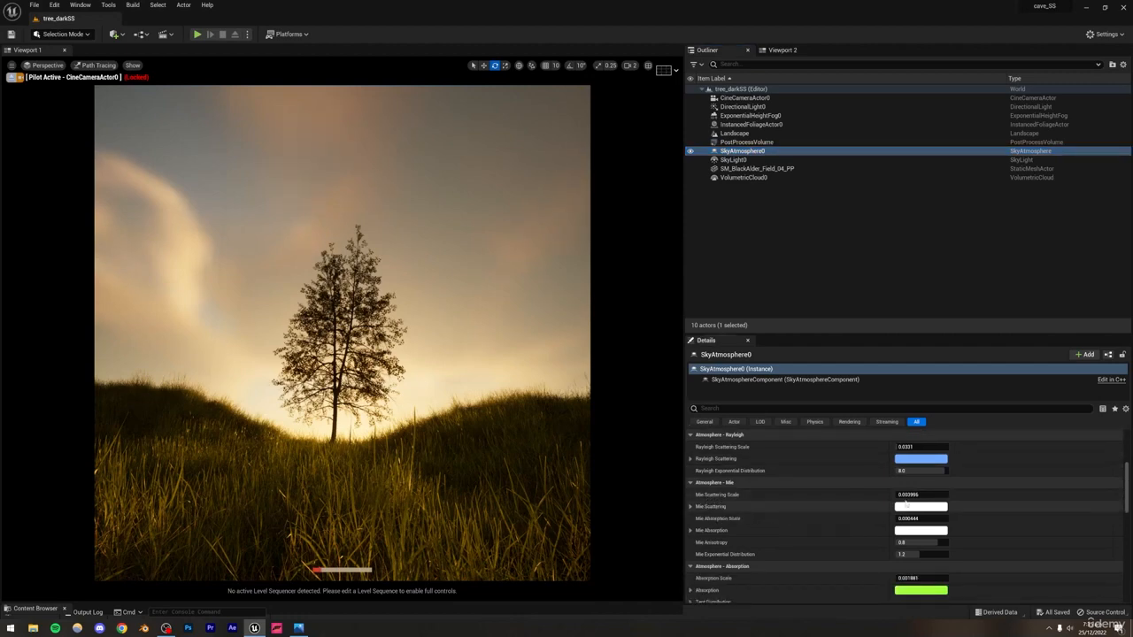
{"action": "left_click_drag", "start_coordinate": [900, 494], "coordinate": [910, 495]}
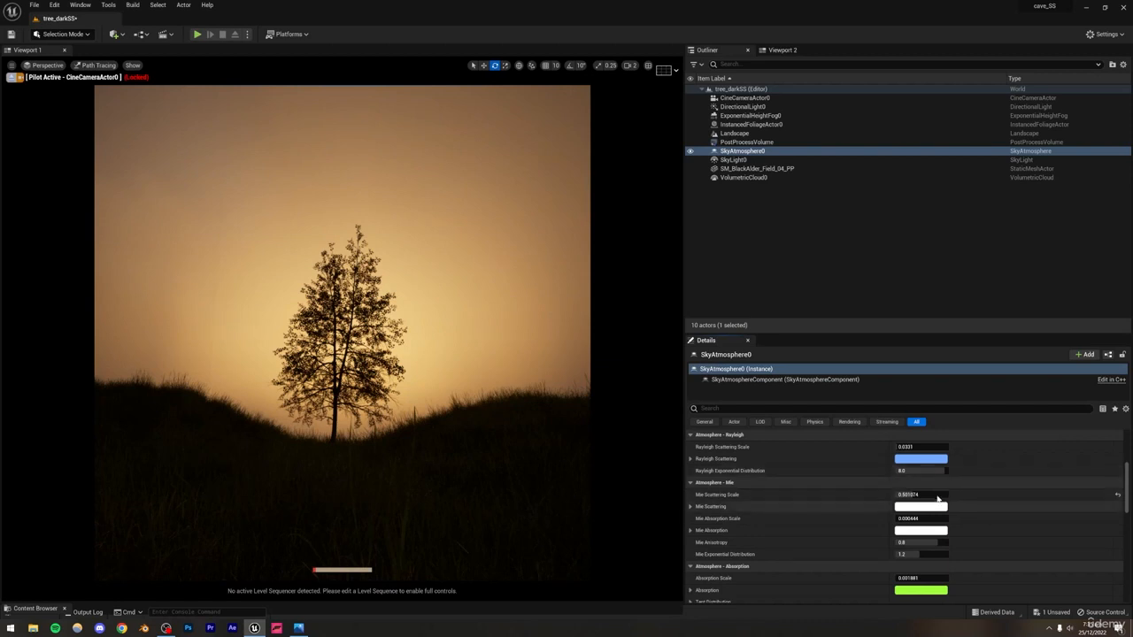
{"action": "left_click_drag", "start_coordinate": [922, 495], "coordinate": [894, 495]}
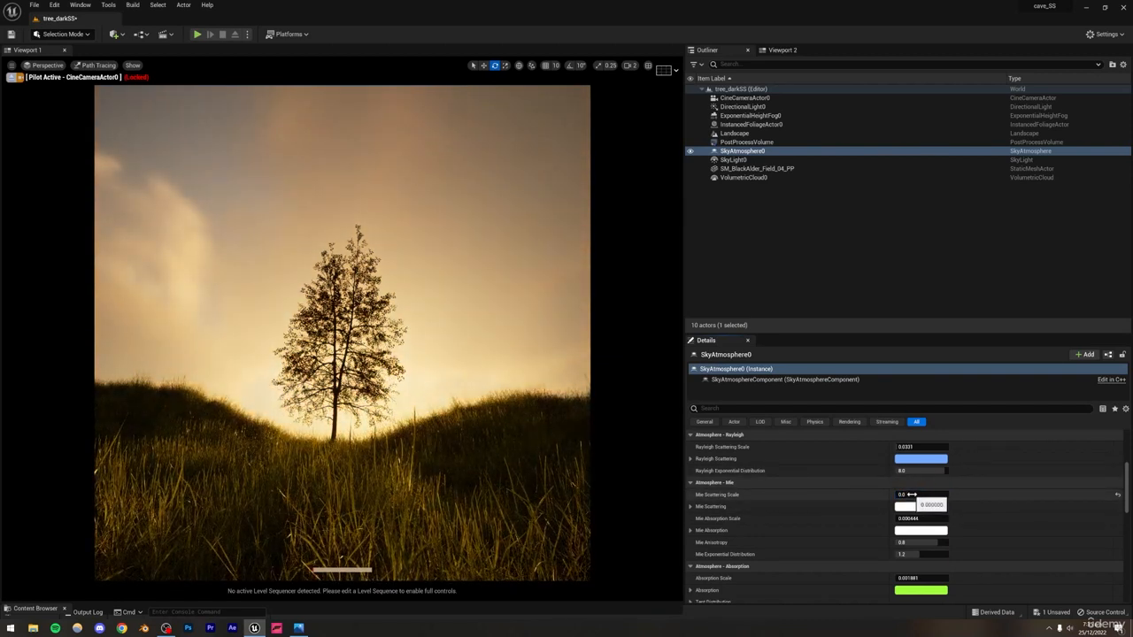
{"action": "left_click_drag", "start_coordinate": [901, 495], "coordinate": [947, 495]}
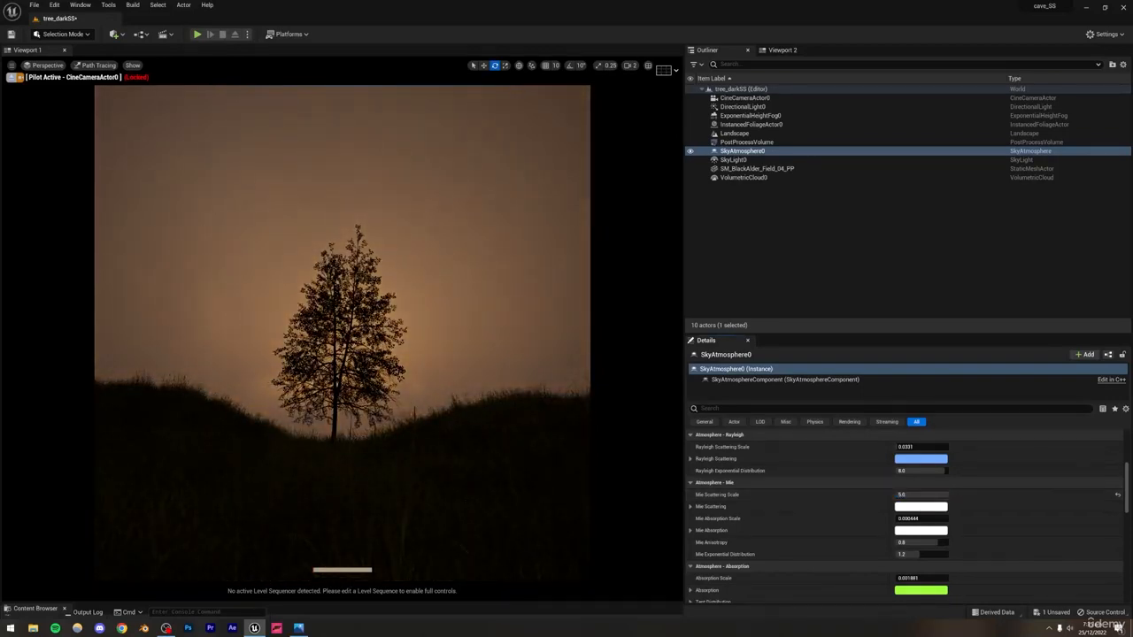
{"action": "key", "text": "ctrl+z"}
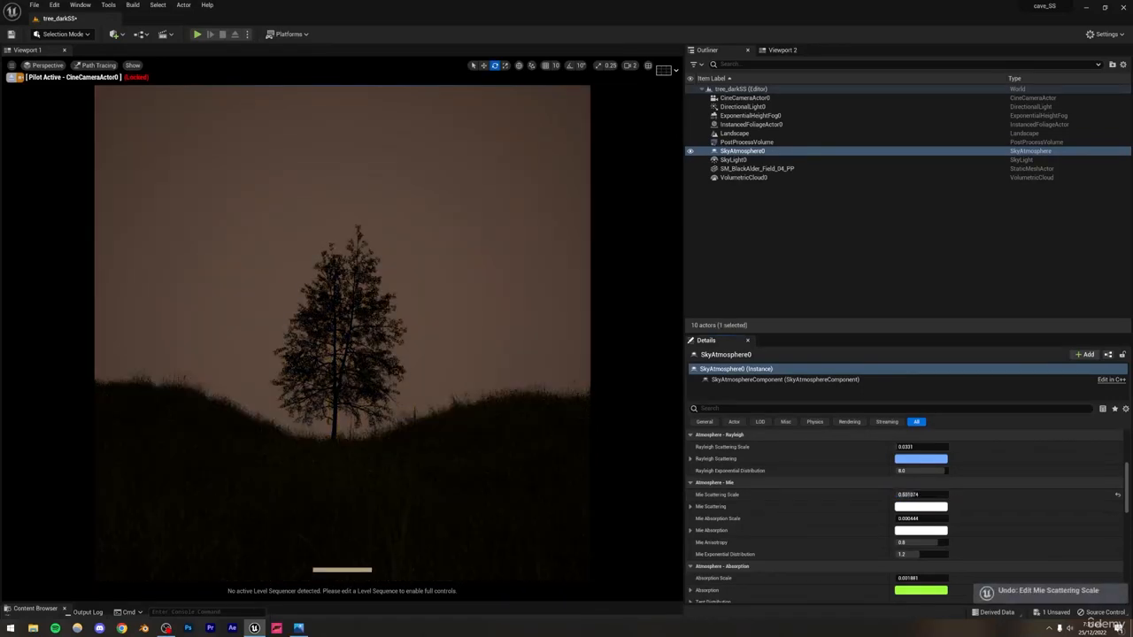
{"action": "key", "text": "ctrl+z"}
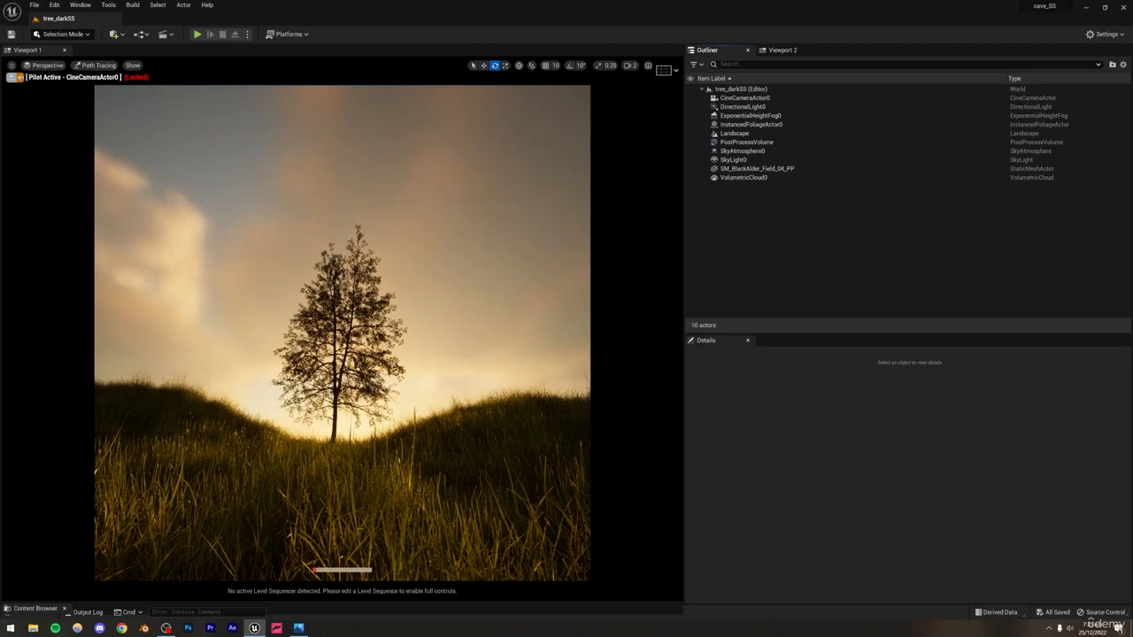
- Rotate DirectionalLight0 by about 3.3 degrees to lower the sun behind the hills for a darker sunset
{"action": "left_click", "coordinate": [742, 108]}
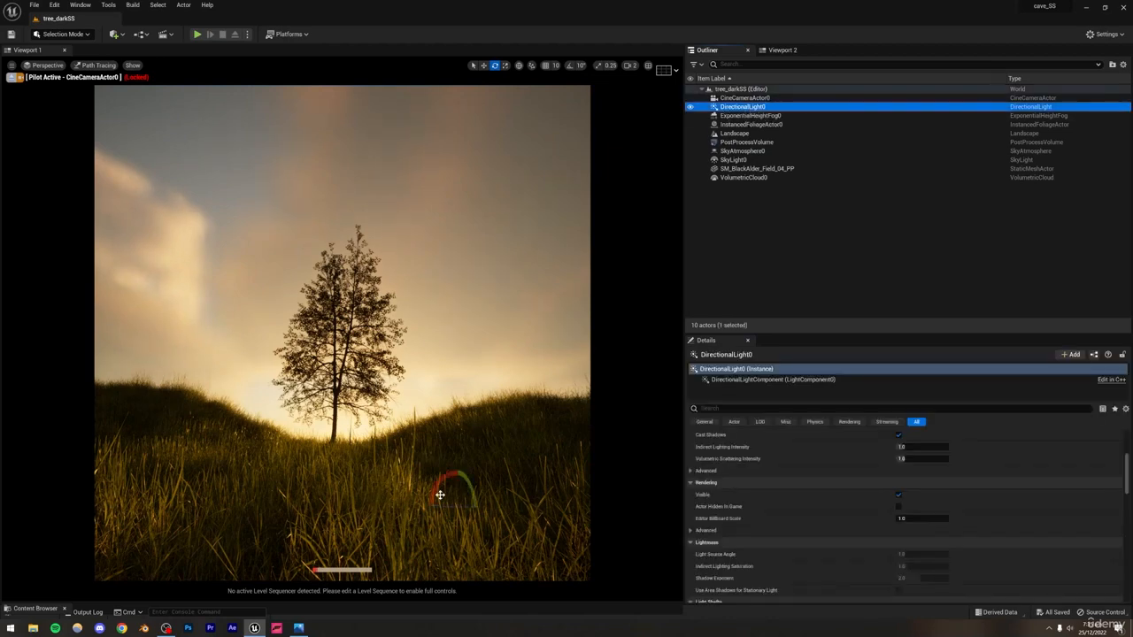
{"action": "left_click_drag", "start_coordinate": [465, 480], "coordinate": [476, 507]}
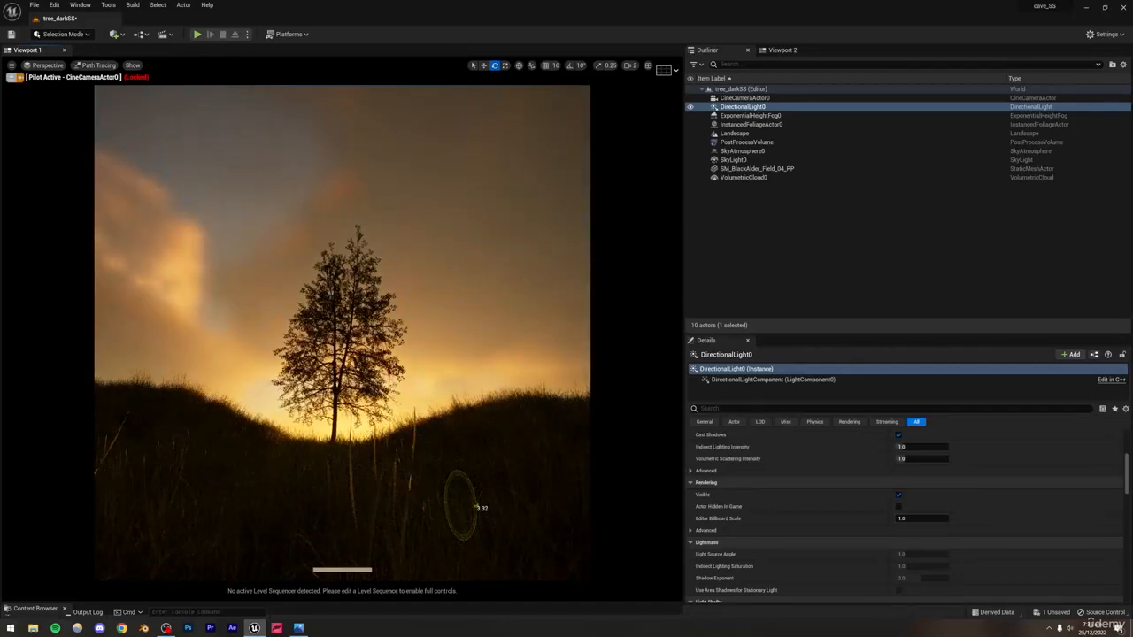
{"action": "key", "text": "Escape"}
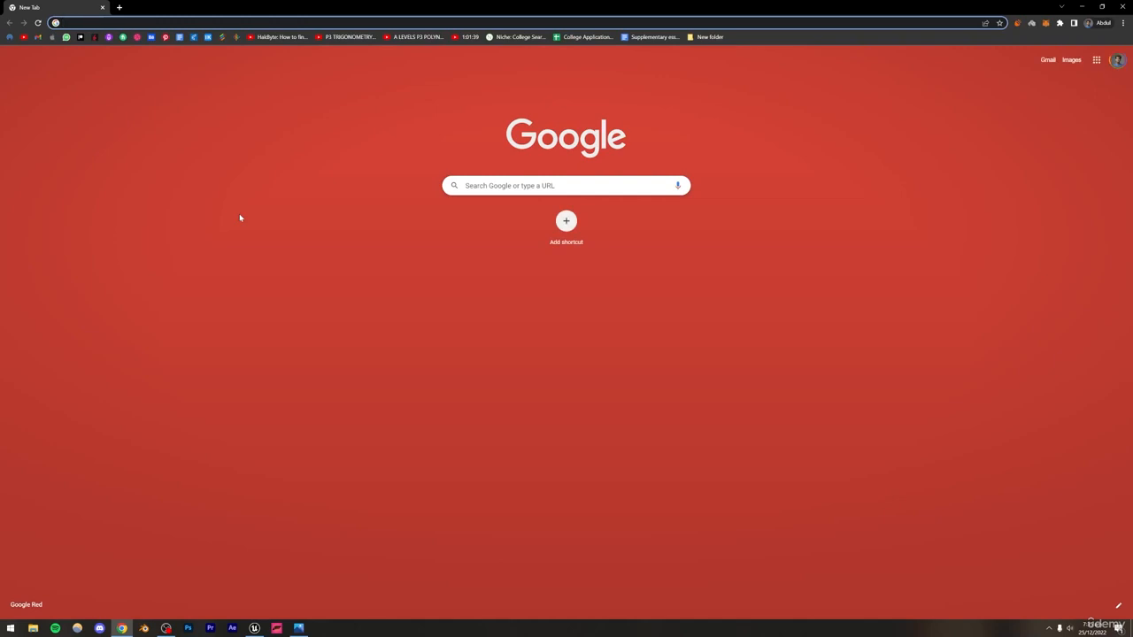
- Open mixamo.com/#/ in Chrome and show its character library
{"action": "type", "text": "mixamo.com/#/"}
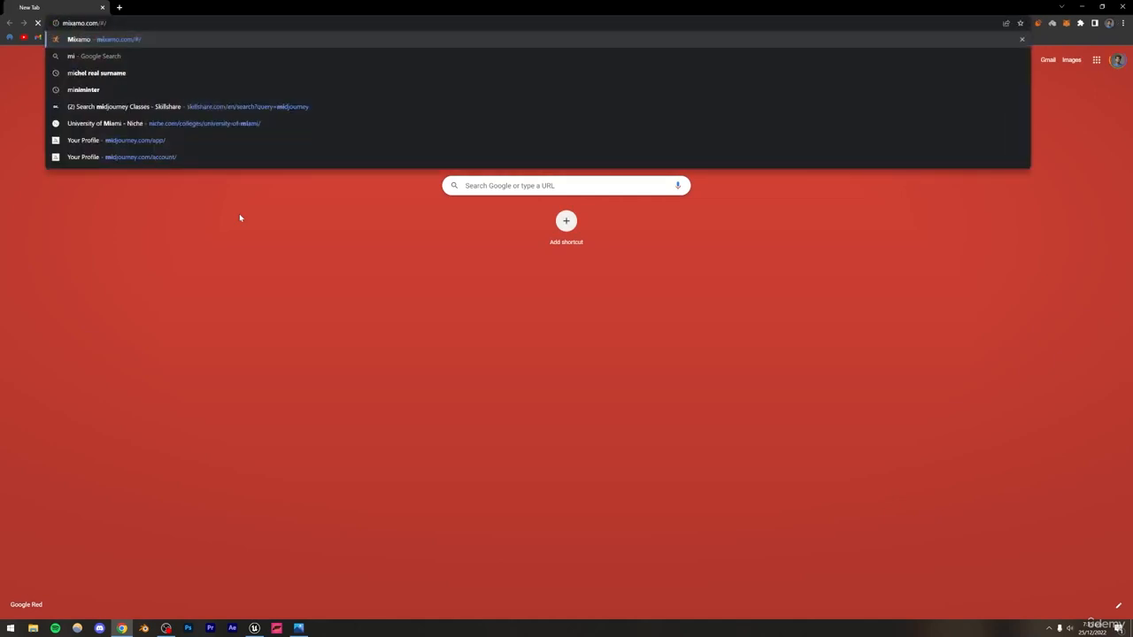
{"action": "key", "text": "Return"}
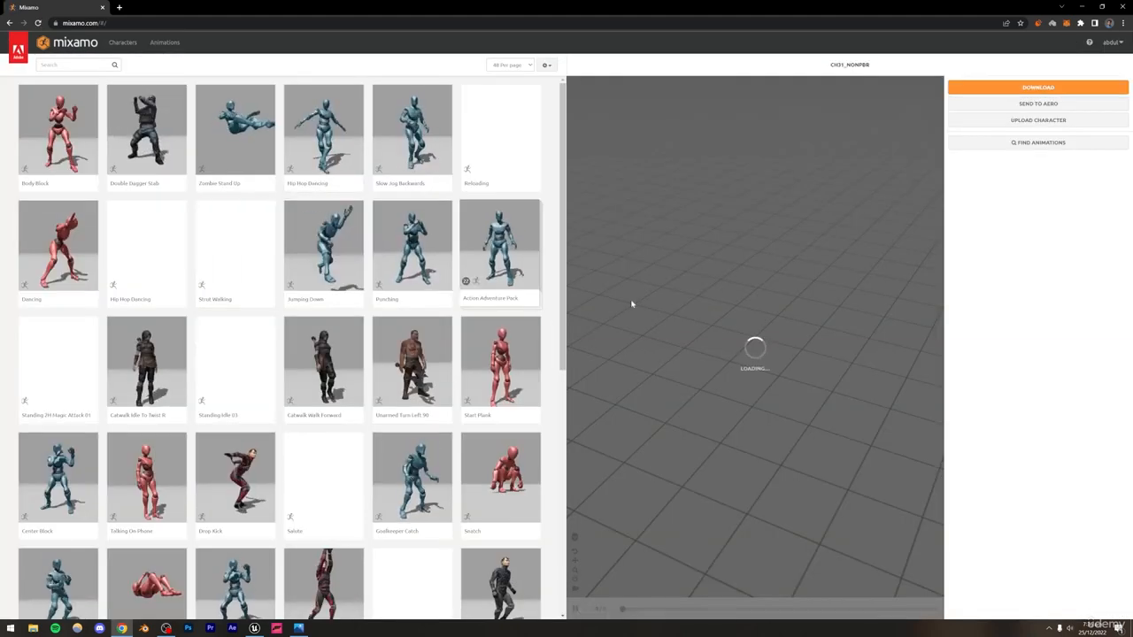
{"action": "left_click", "coordinate": [123, 43]}
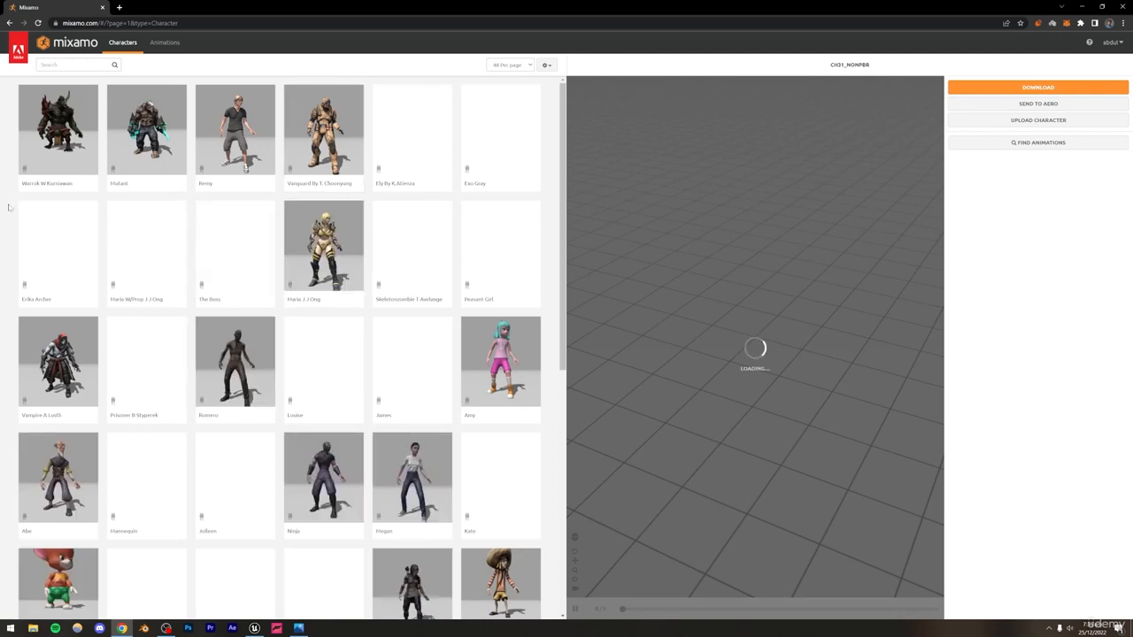
- Choose the Leonard character from the library and confirm using it in place of the previous character
{"action": "scroll", "coordinate": [9, 207], "scroll_direction": "down", "scroll_amount": 1}
{"action": "scroll", "coordinate": [9, 207], "scroll_direction": "up", "scroll_amount": 1}
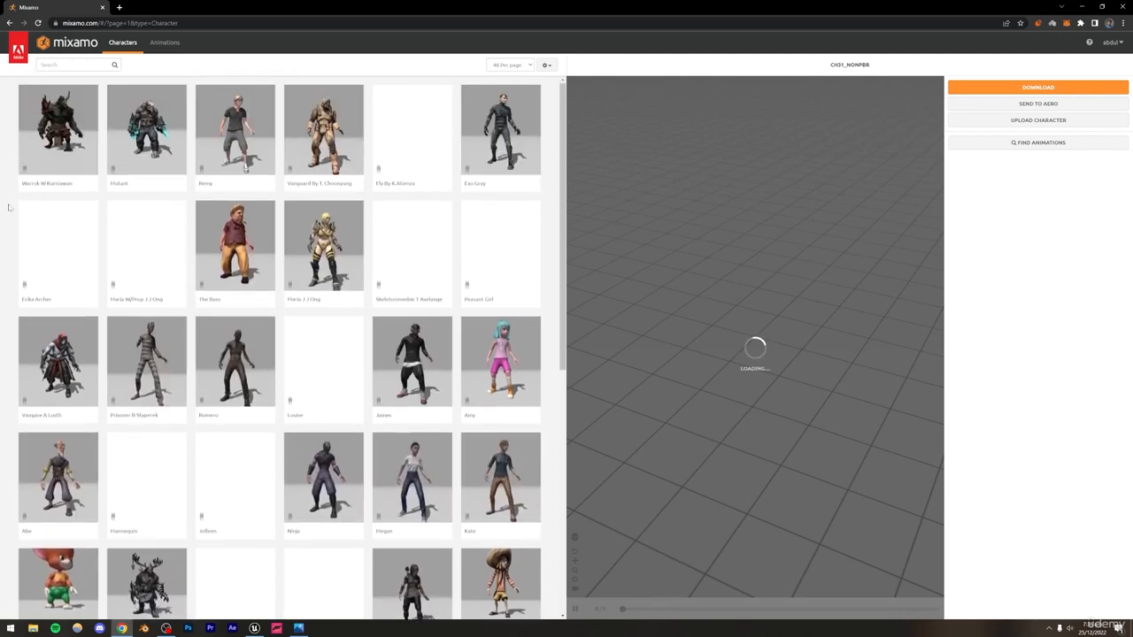
{"action": "scroll", "coordinate": [9, 207], "scroll_direction": "down", "scroll_amount": 5}
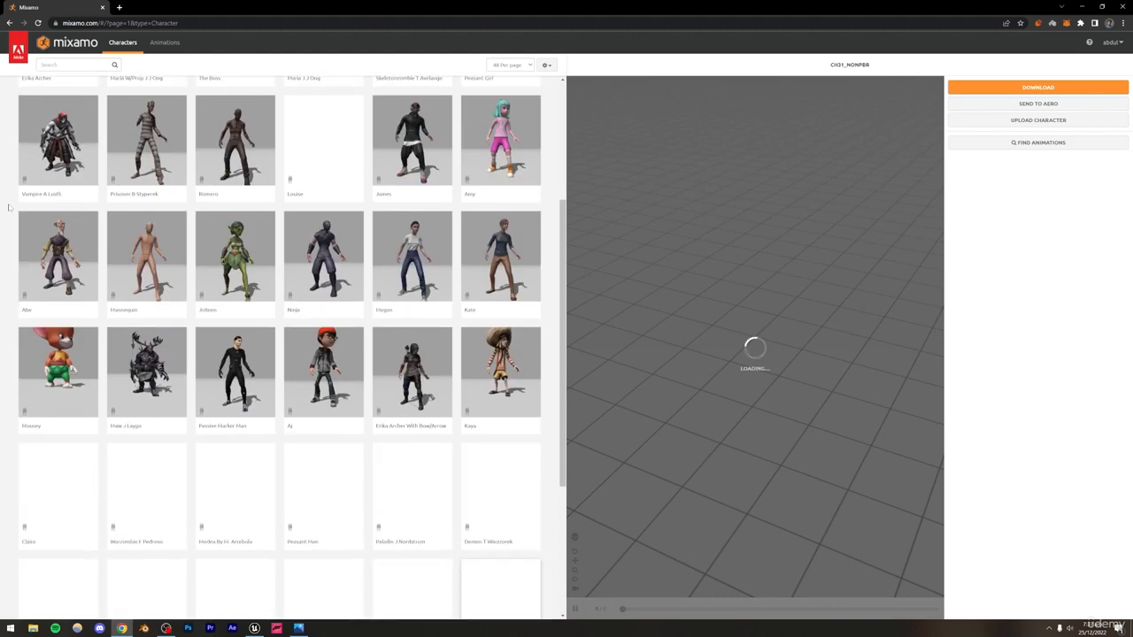
{"action": "scroll", "coordinate": [9, 207], "scroll_direction": "down", "scroll_amount": 2}
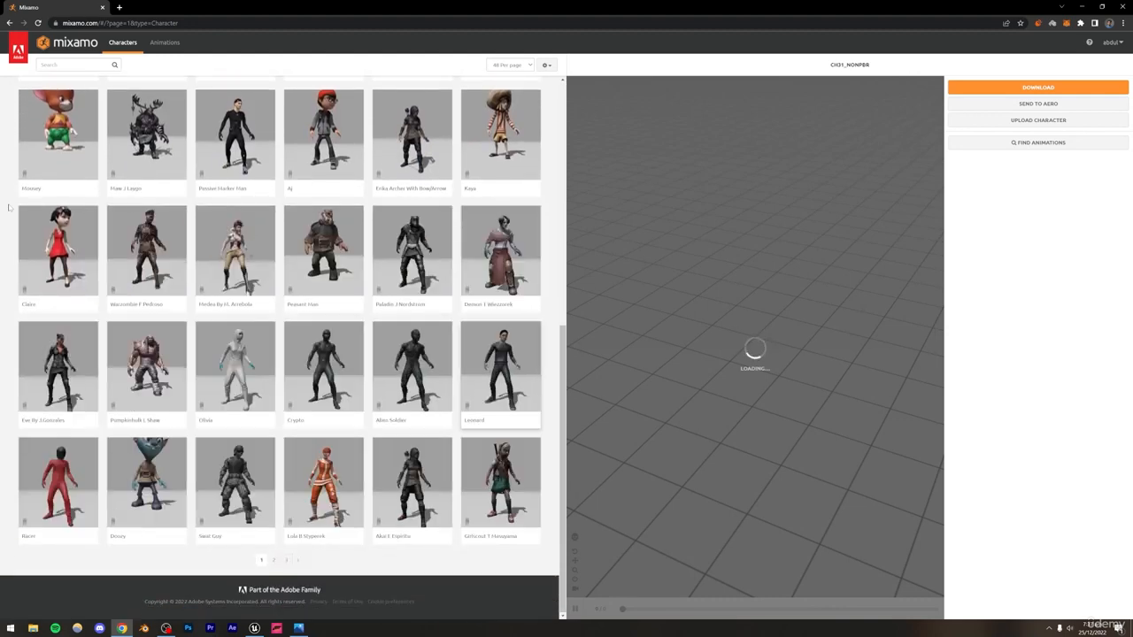
{"action": "left_click", "coordinate": [494, 362]}
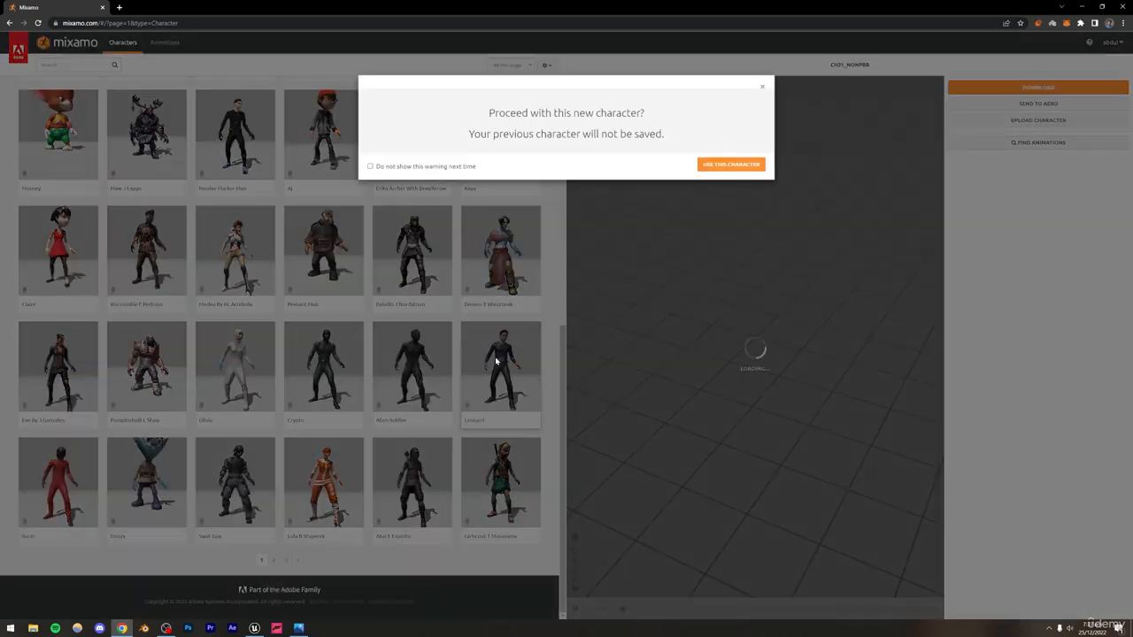
{"action": "left_click", "coordinate": [761, 90]}
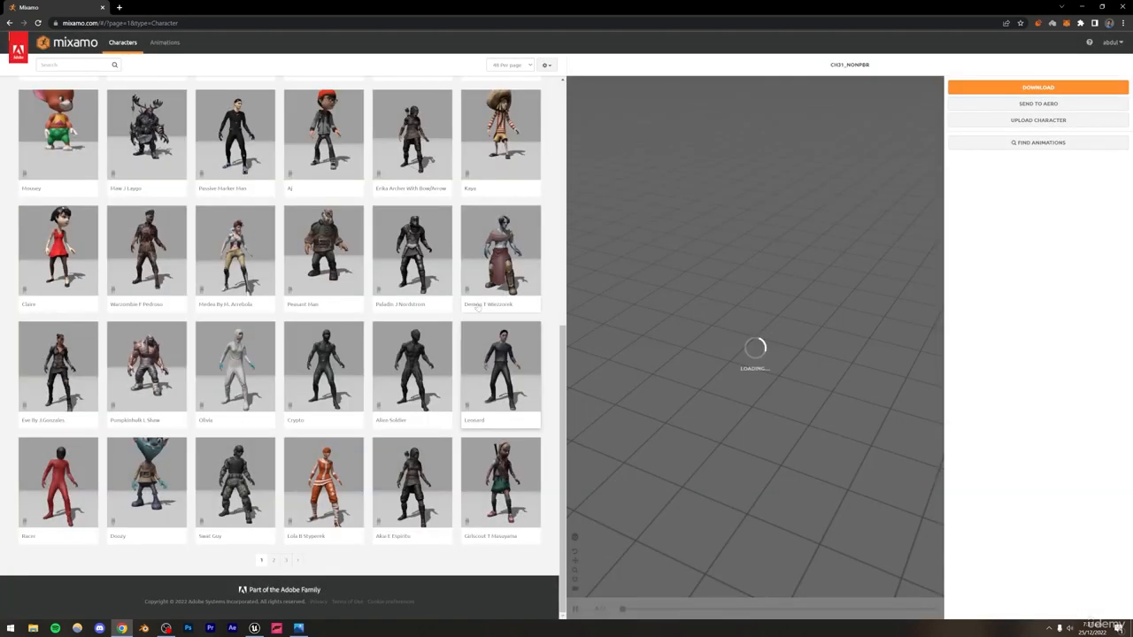
{"action": "left_click", "coordinate": [484, 372]}
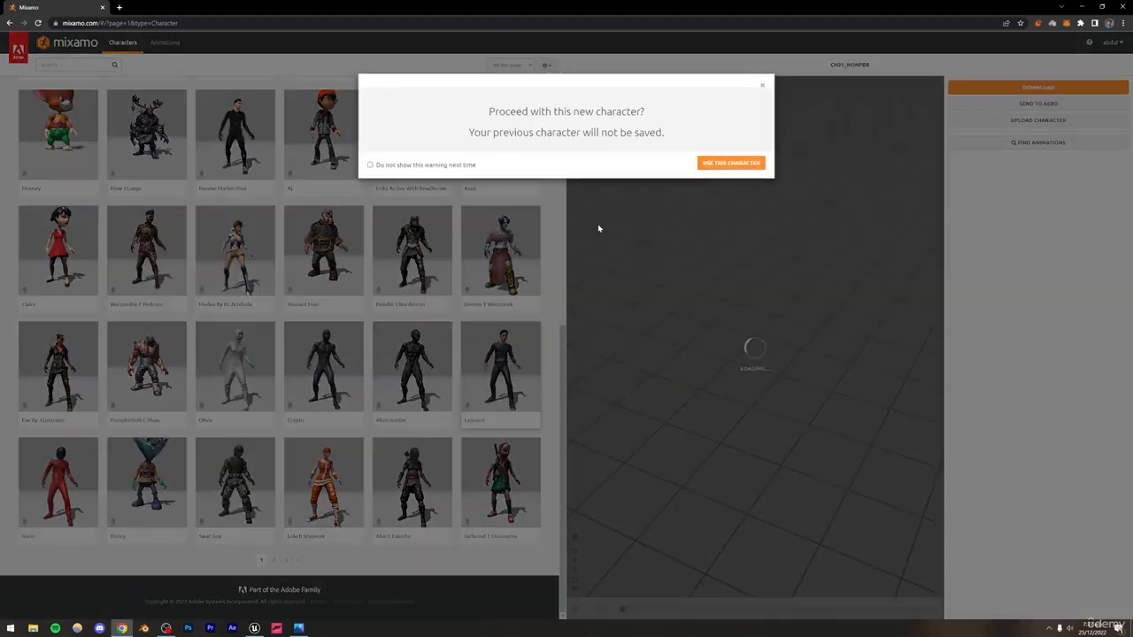
{"action": "left_click", "coordinate": [732, 164]}
- Examine the Leonard character's clothing, arms and face in the 3D preview from several angles and distances
{"action": "scroll", "coordinate": [407, 358], "scroll_direction": "up", "scroll_amount": 5}
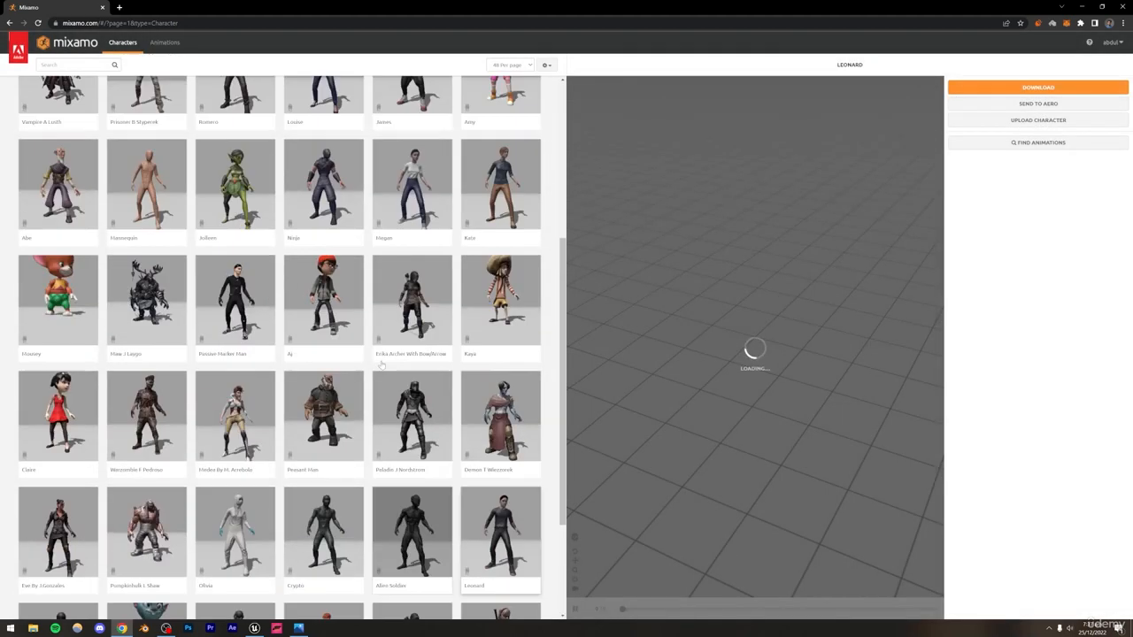
{"action": "left_click_drag", "start_coordinate": [738, 275], "coordinate": [746, 215]}
{"action": "left_click_drag", "start_coordinate": [768, 295], "coordinate": [742, 304]}
{"action": "scroll", "coordinate": [749, 173], "scroll_direction": "up", "scroll_amount": 5}
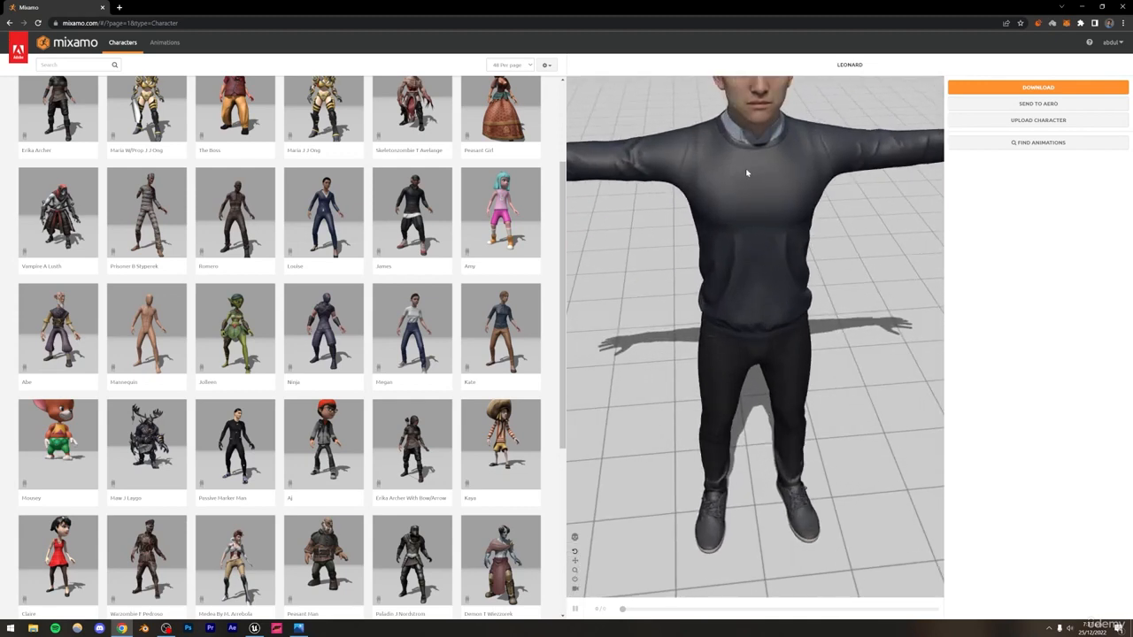
{"action": "left_click_drag", "start_coordinate": [748, 174], "coordinate": [773, 206]}
{"action": "scroll", "coordinate": [715, 272], "scroll_direction": "up", "scroll_amount": 5}
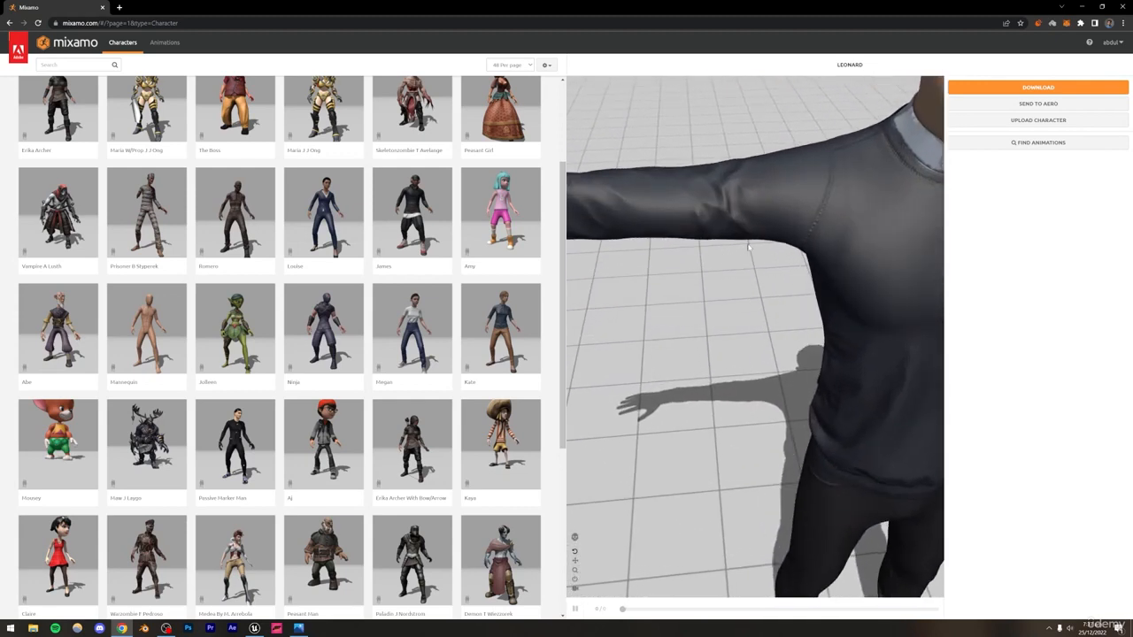
{"action": "scroll", "coordinate": [750, 247], "scroll_direction": "down", "scroll_amount": 4}
{"action": "left_click_drag", "start_coordinate": [779, 275], "coordinate": [801, 261]}
{"action": "scroll", "coordinate": [803, 282], "scroll_direction": "up", "scroll_amount": 5}
{"action": "scroll", "coordinate": [800, 263], "scroll_direction": "down", "scroll_amount": 5}
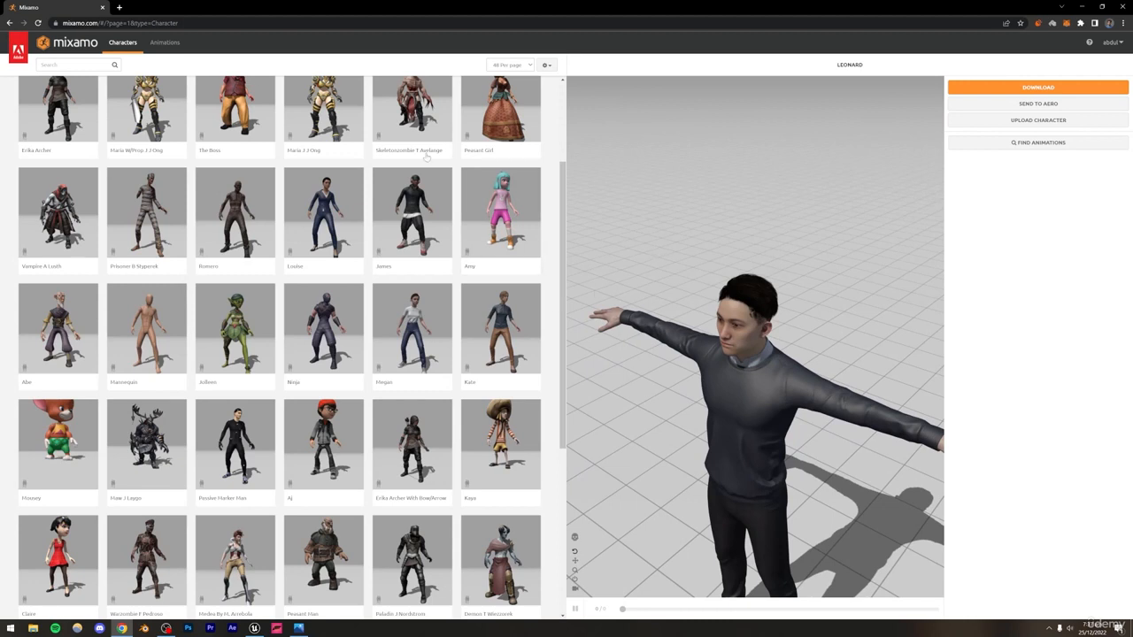
- Search the Mixamo animations for "dance"
{"action": "left_click", "coordinate": [164, 43]}
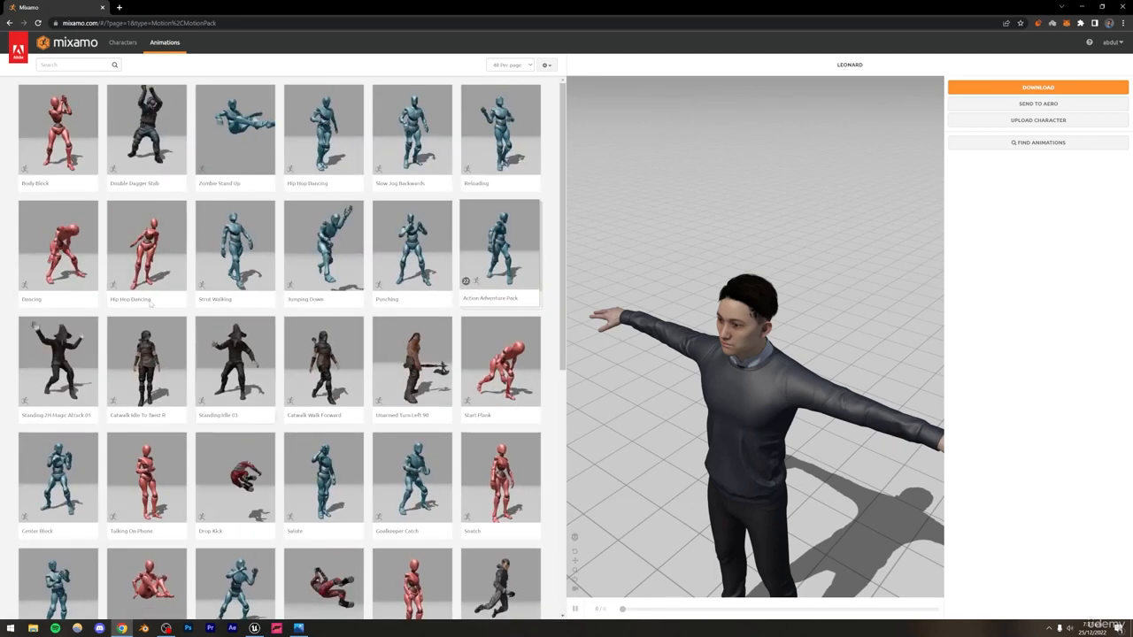
{"action": "left_click", "coordinate": [75, 65]}
{"action": "type", "text": "da"}
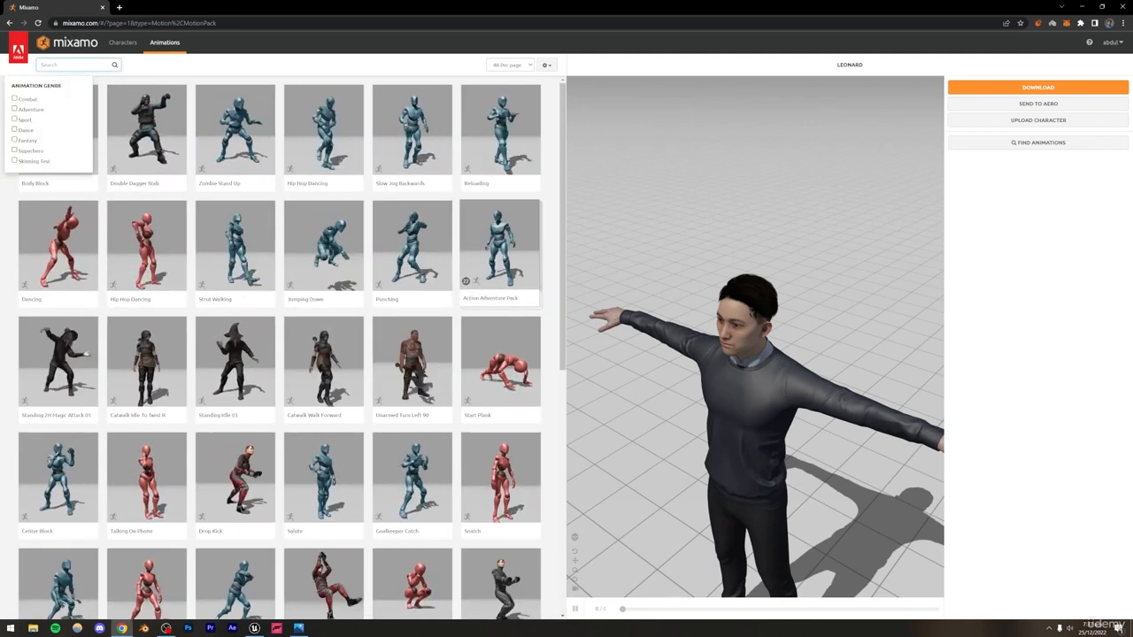
{"action": "type", "text": "nce"}
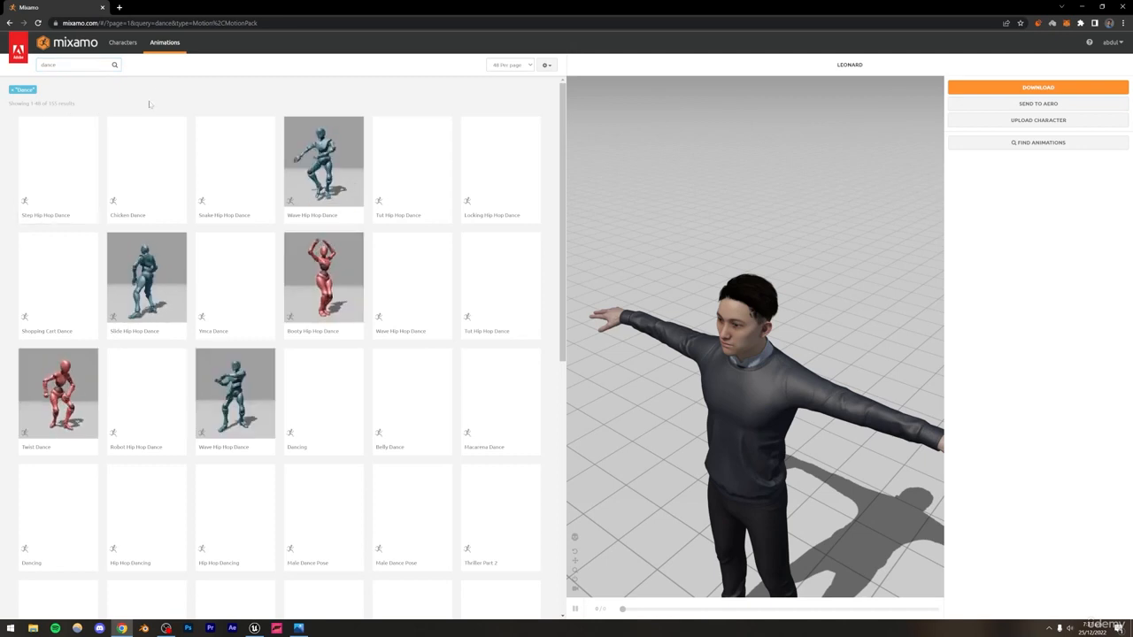
- Apply the Booty Hip Hop Dance animation to Leonard and reduce its Character Arm-Space to 37
{"action": "left_click", "coordinate": [335, 282]}
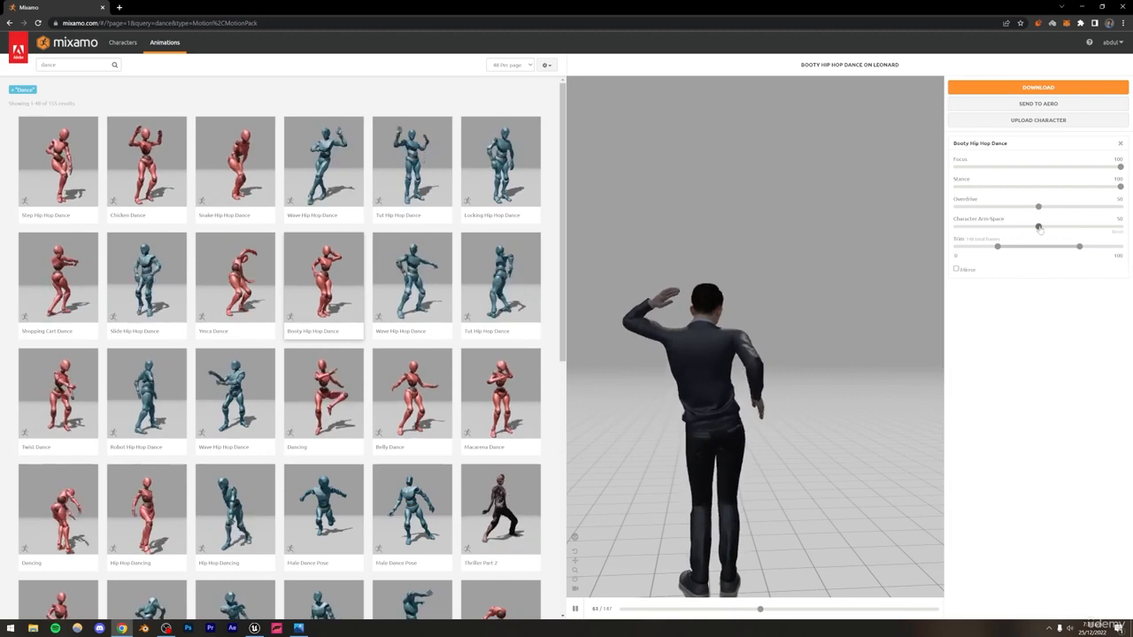
{"action": "left_click_drag", "start_coordinate": [1039, 227], "coordinate": [1034, 227]}
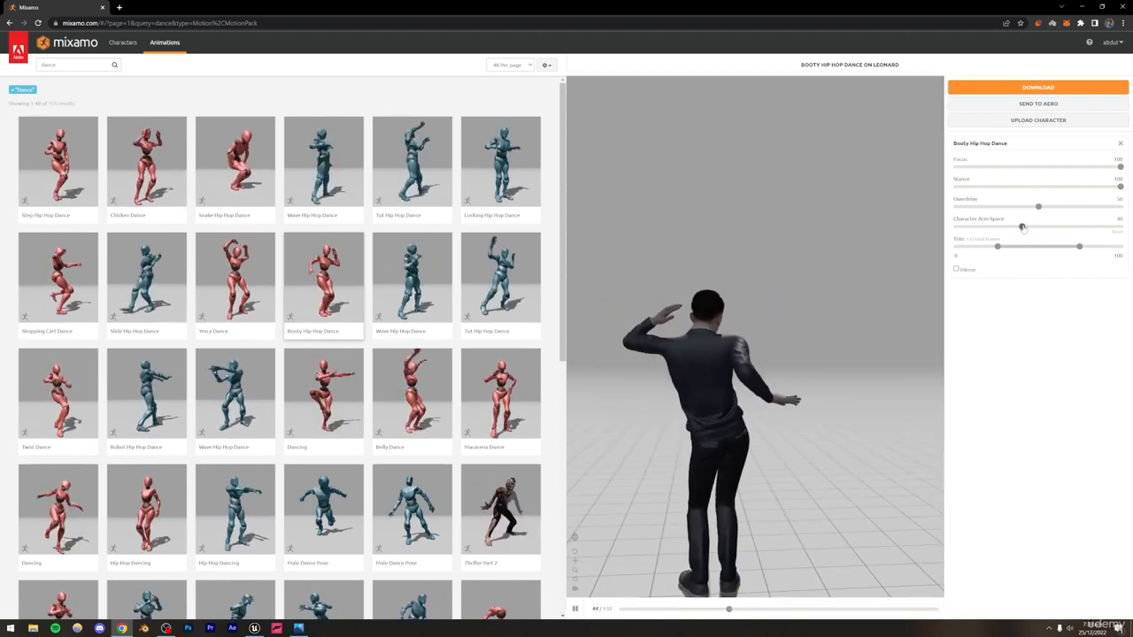
{"action": "left_click_drag", "start_coordinate": [1017, 227], "coordinate": [1016, 227]}
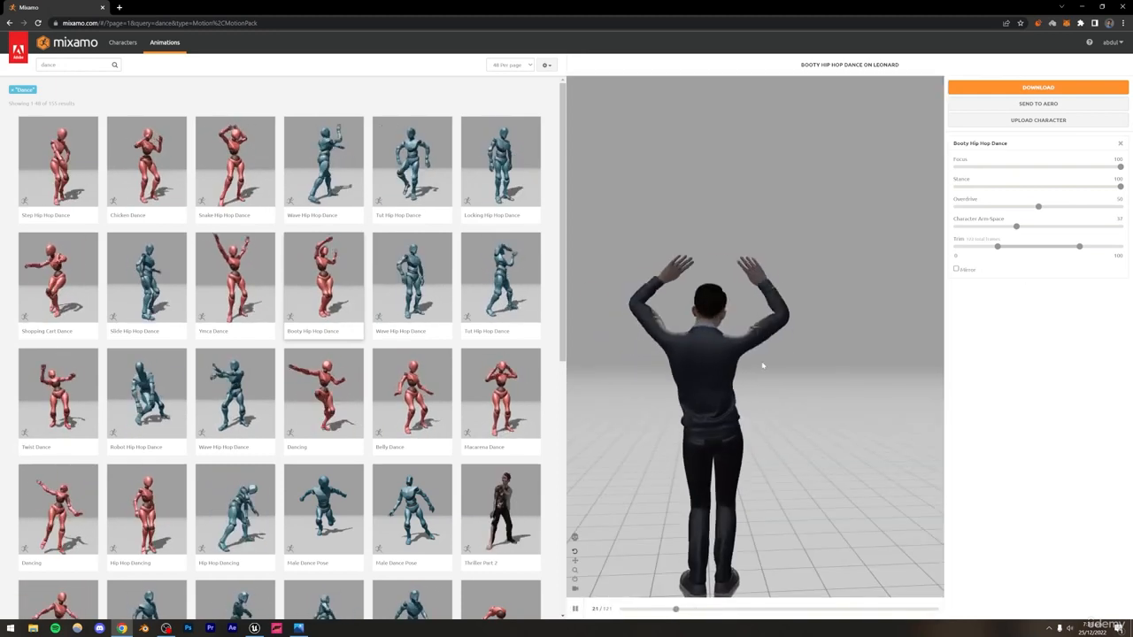
- Tune the Booty Hip Hop Dance animation with Character Arm-Space 34, Stance 100 after trying 0, and Overdrive 63
{"action": "left_click", "coordinate": [1012, 227]}
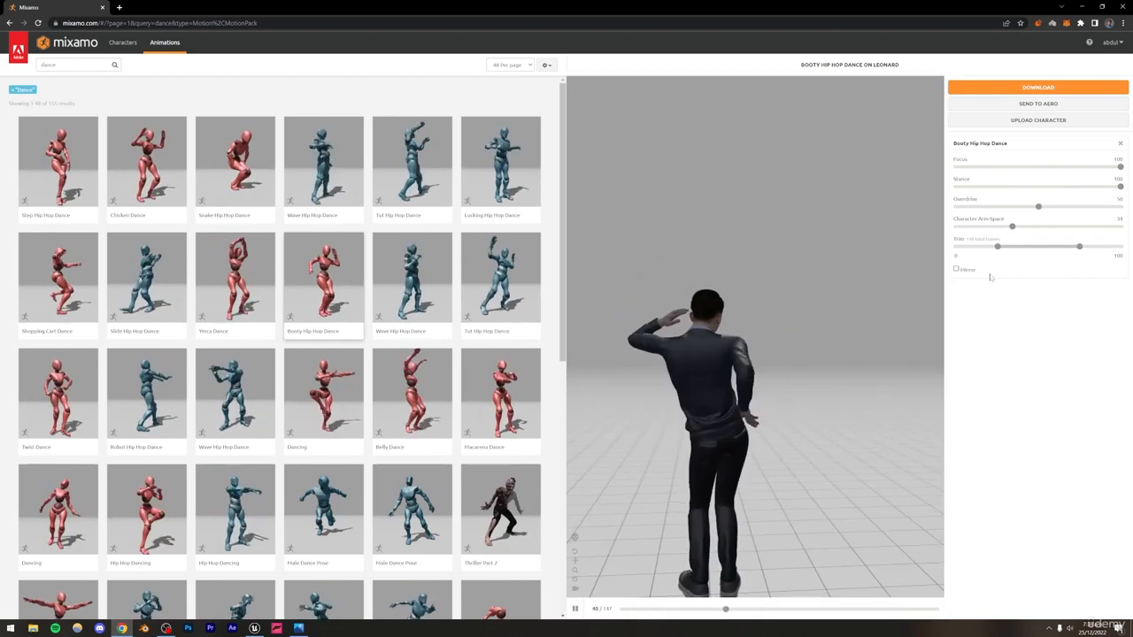
{"action": "left_click_drag", "start_coordinate": [1120, 187], "coordinate": [956, 186]}
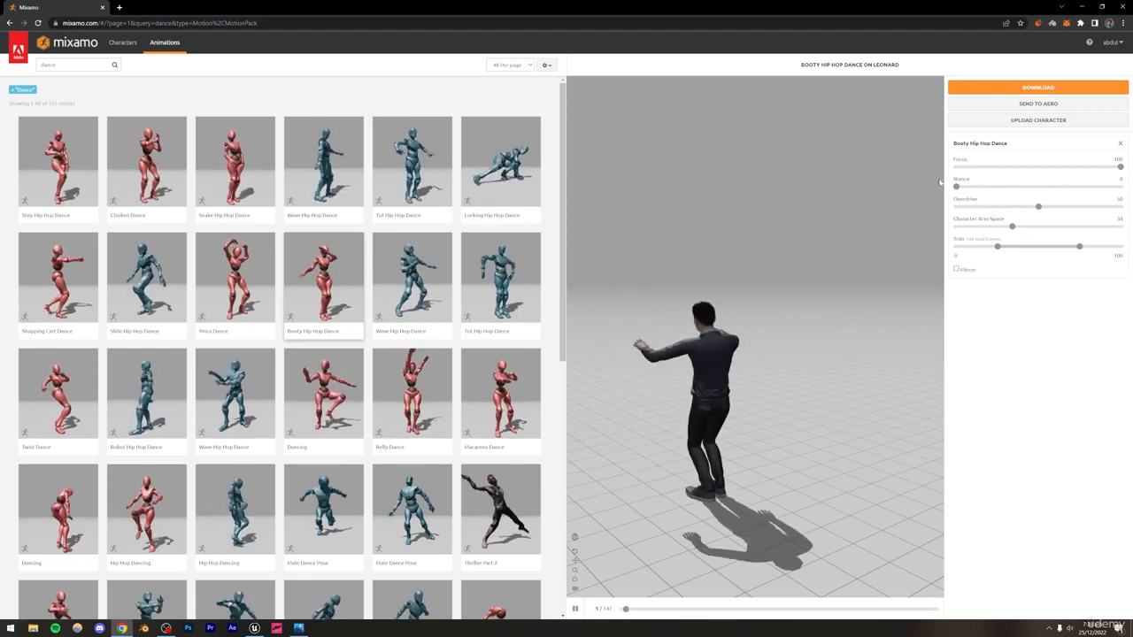
{"action": "left_click", "coordinate": [1119, 187]}
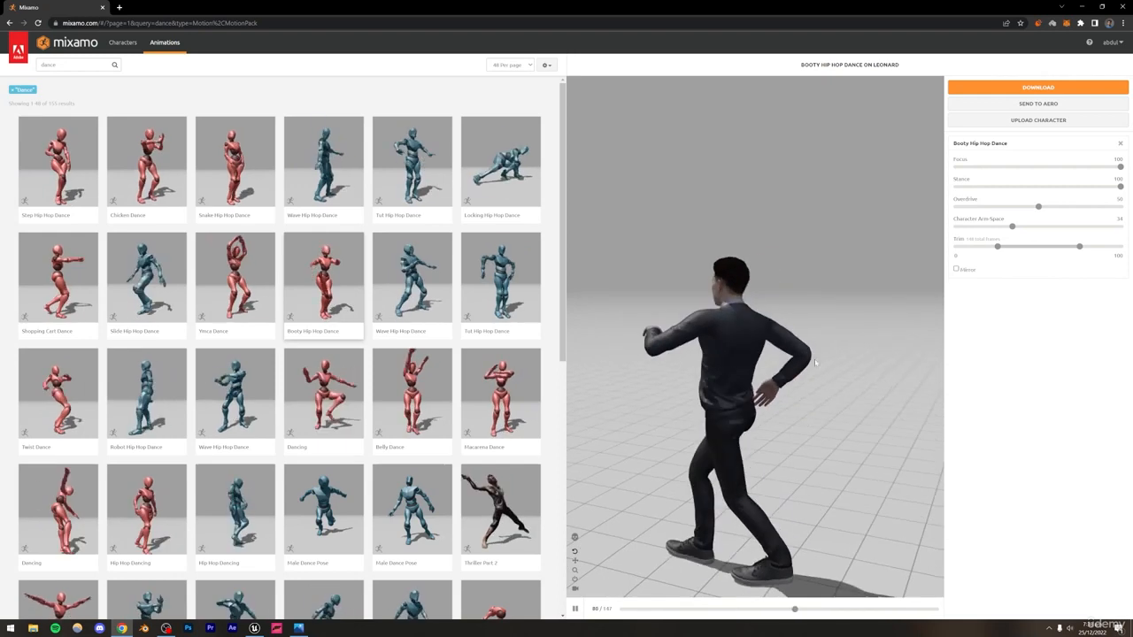
{"action": "left_click", "coordinate": [1031, 207]}
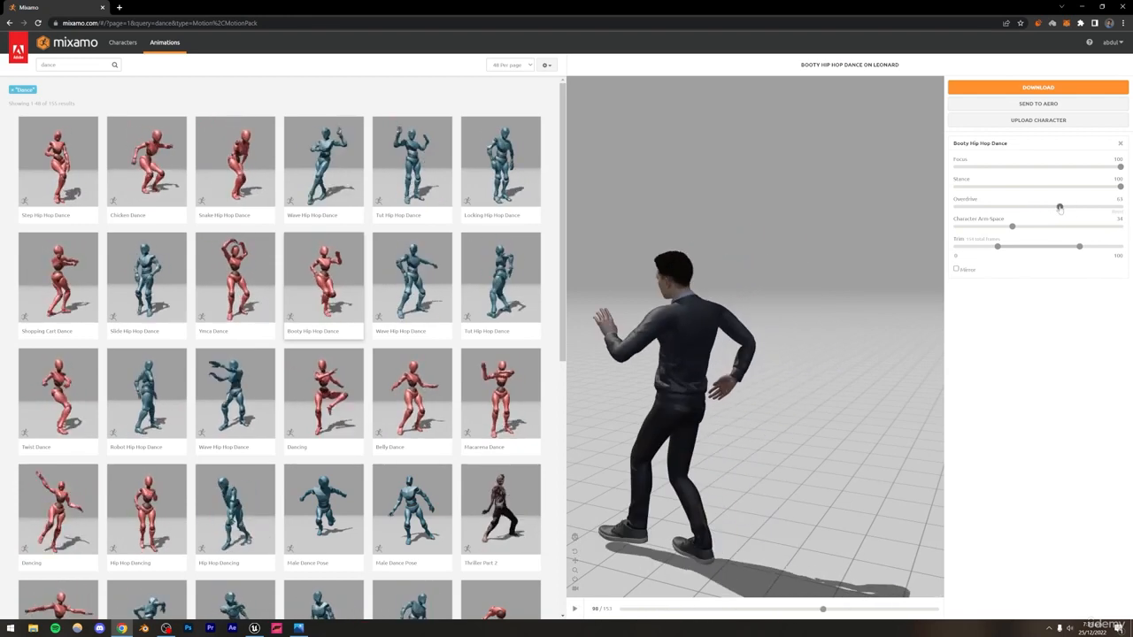
{"action": "left_click_drag", "start_coordinate": [1060, 207], "coordinate": [1059, 207]}
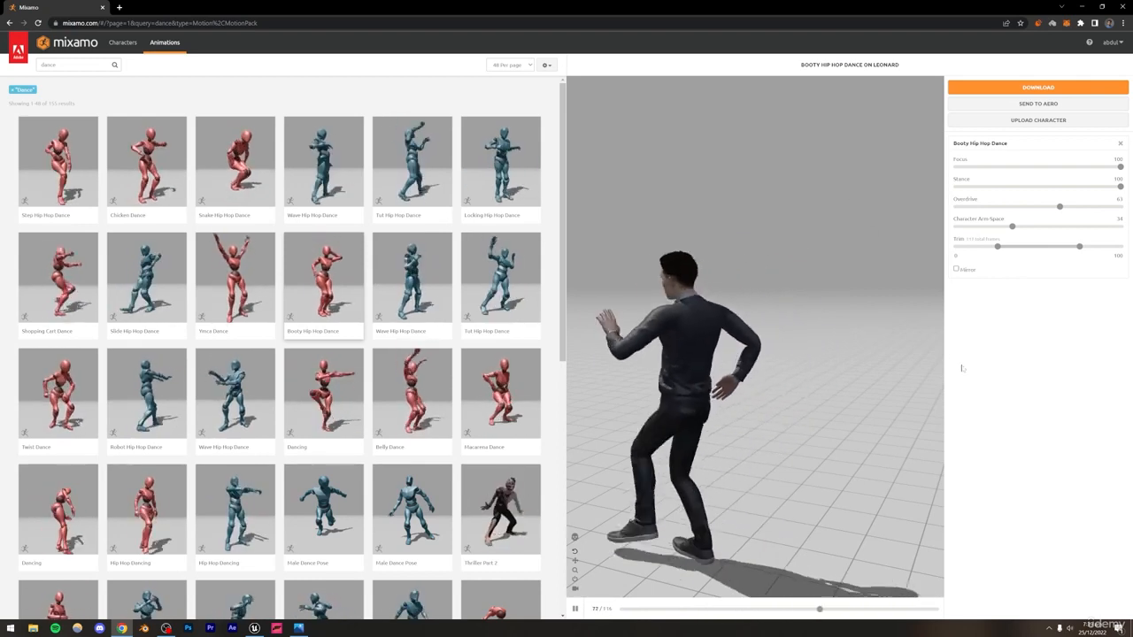
- Download the Booty Hip Hop Dance as FBX Binary with skin and no keyframe reduction, and preview Wave Hip Hop Dance on Leonard
{"action": "left_click", "coordinate": [1040, 89]}
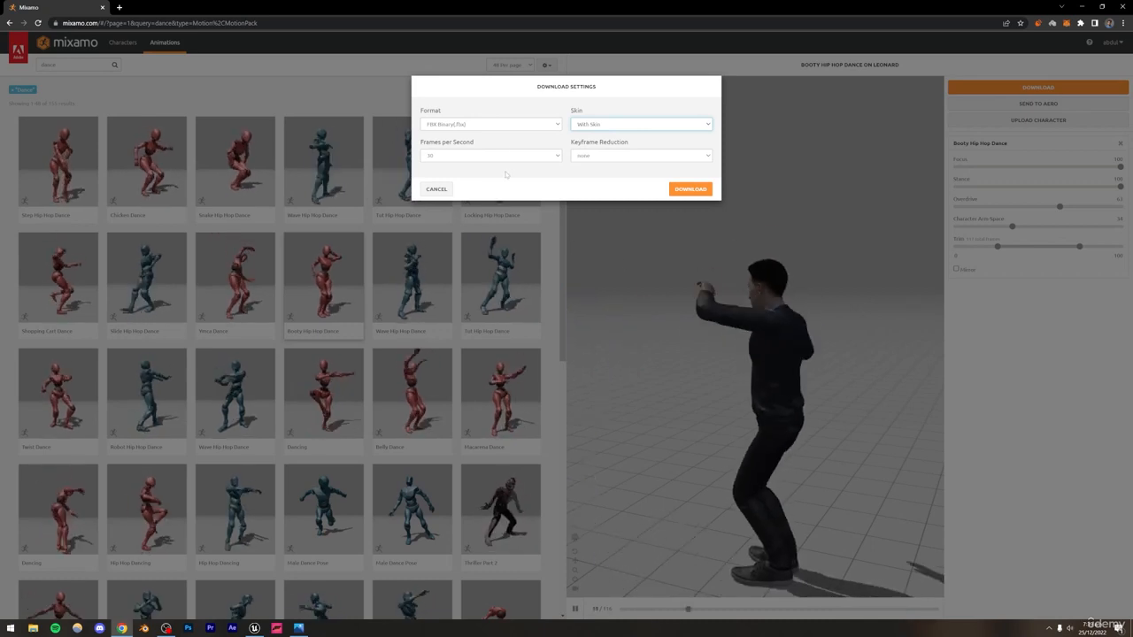
{"action": "left_click", "coordinate": [692, 190]}
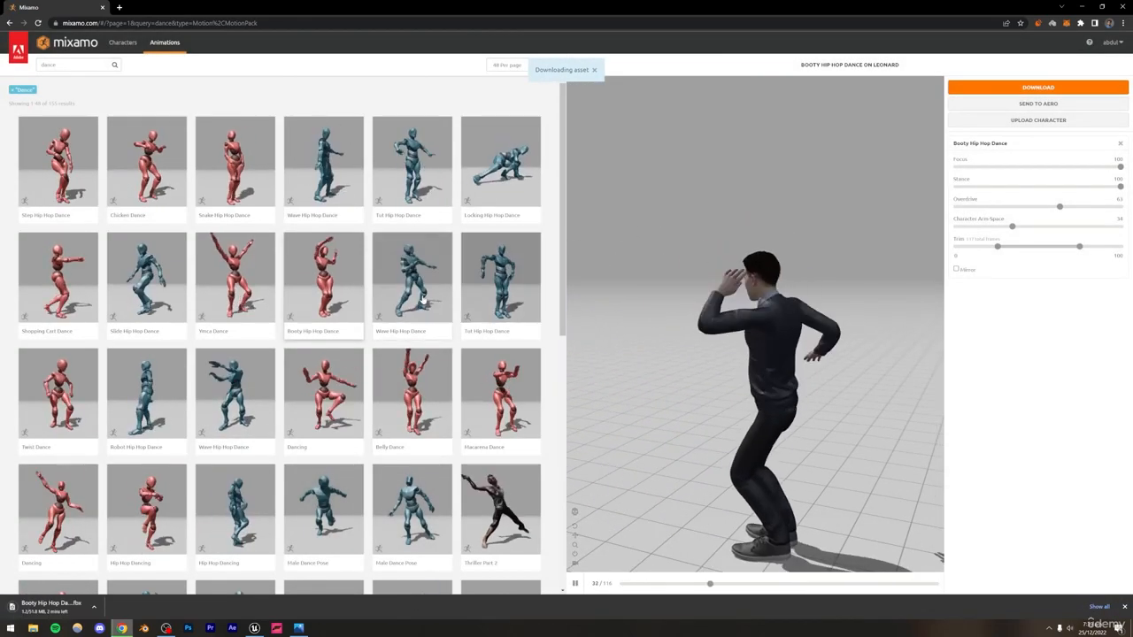
{"action": "left_click", "coordinate": [235, 394]}
{"action": "left_click", "coordinate": [376, 364]}
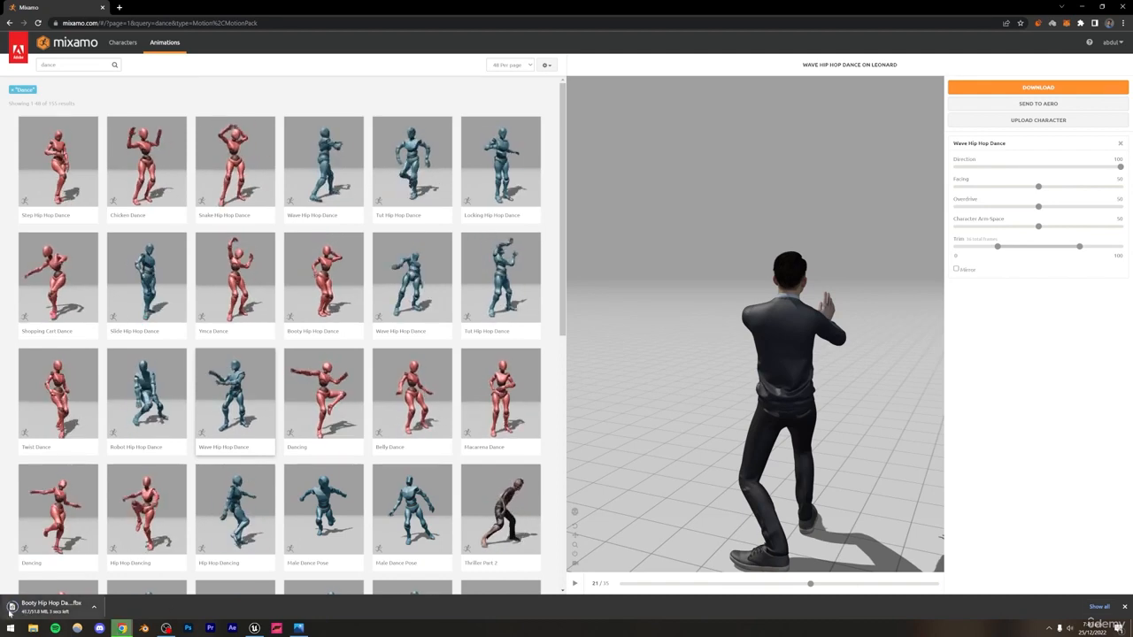
- Switch to Unreal Engine and create a folder named man in the project's Content folder
{"action": "left_click", "coordinate": [254, 628]}
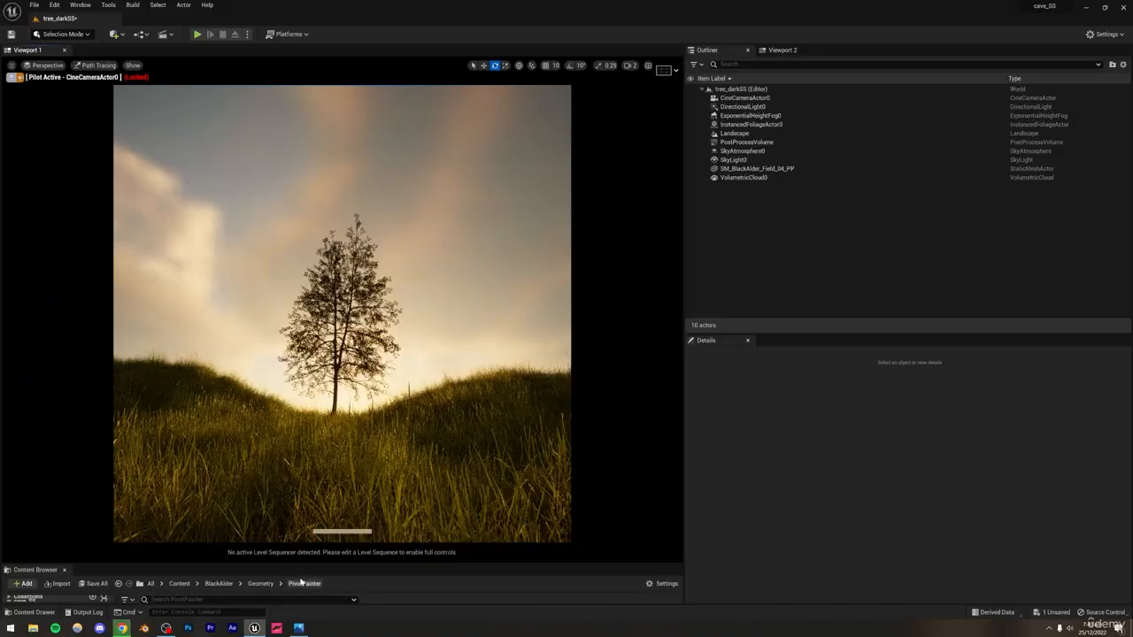
{"action": "left_click_drag", "start_coordinate": [323, 564], "coordinate": [323, 403]}
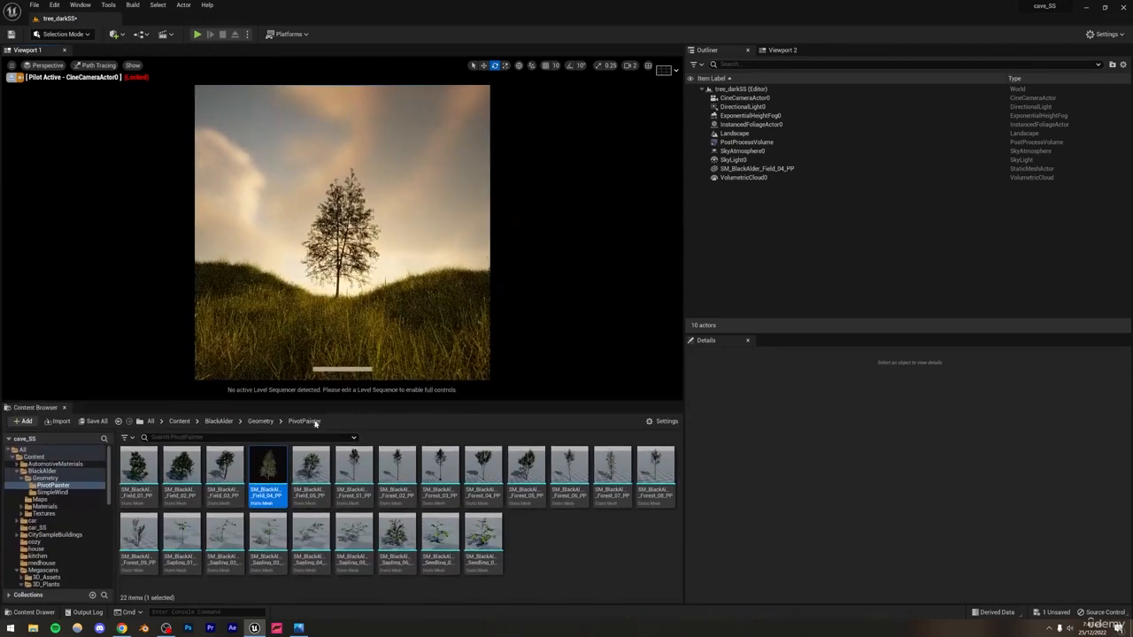
{"action": "left_click", "coordinate": [35, 457]}
{"action": "right_click", "coordinate": [36, 457]}
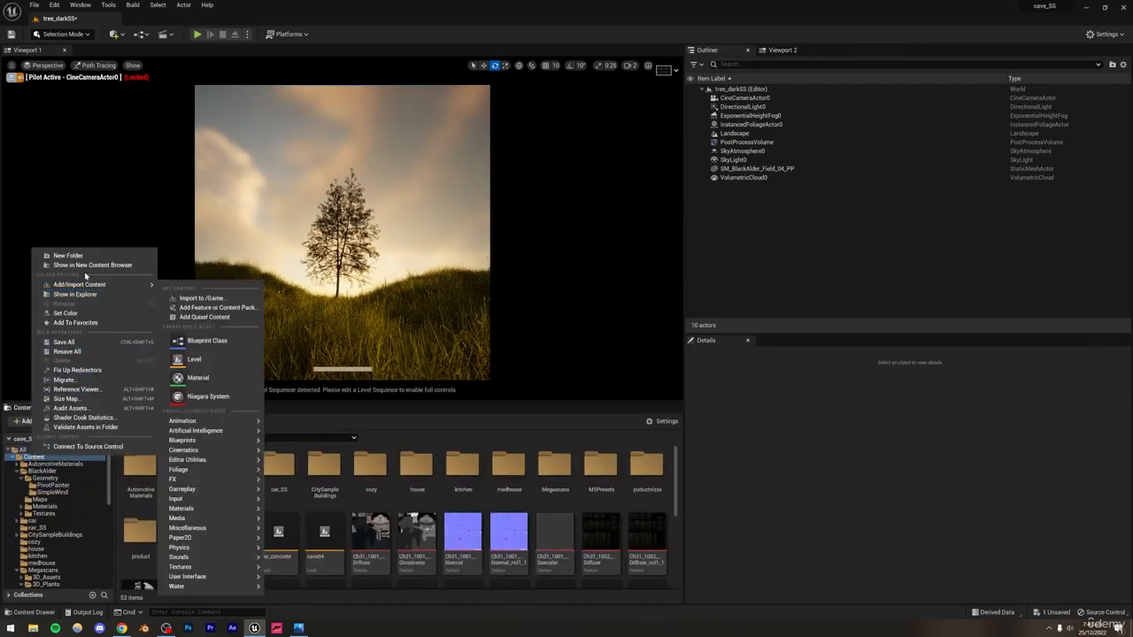
{"action": "left_click", "coordinate": [85, 258]}
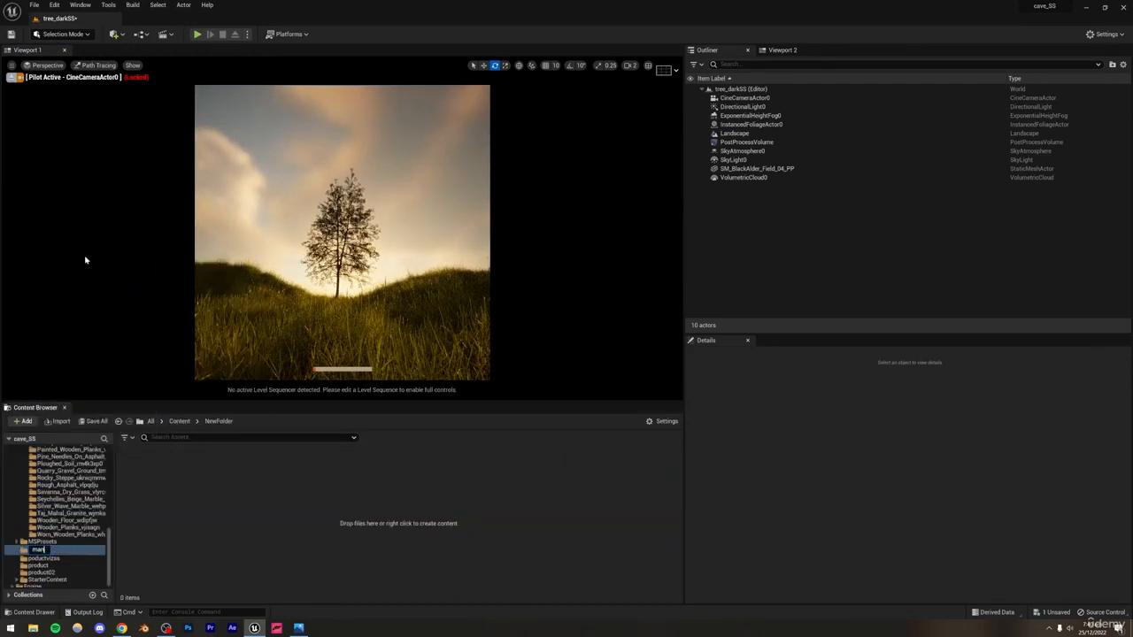
{"action": "type", "text": "man"}
{"action": "key", "text": "Return"}
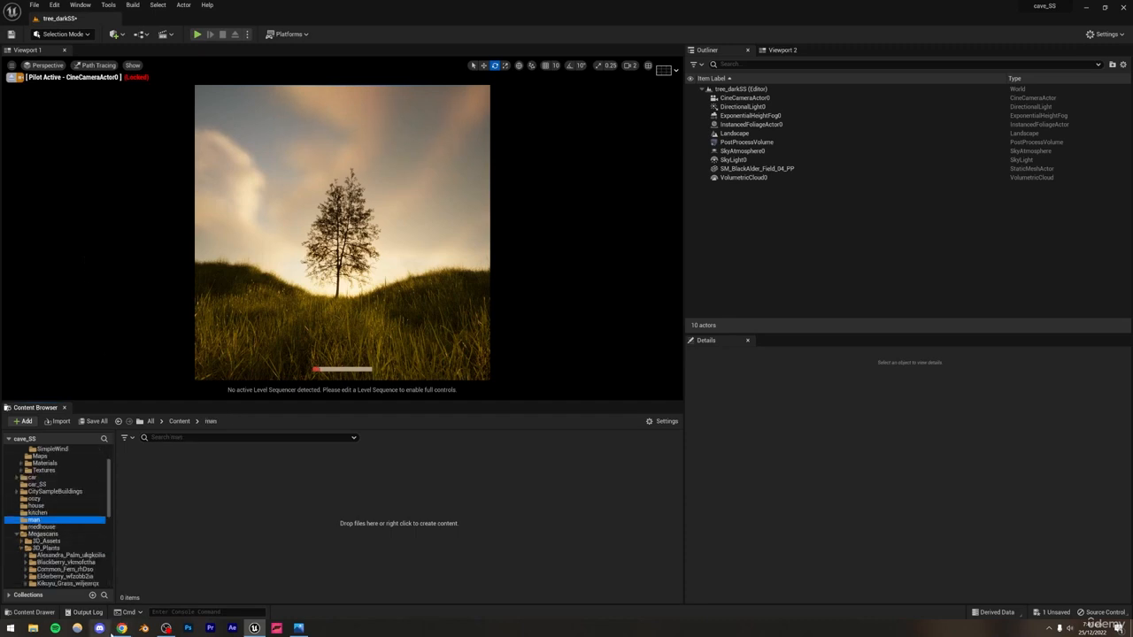
- Import the downloaded Booty Hip Hop Dance FBX into the man folder as a skeletal mesh with animations and no existing skeleton
{"action": "left_click", "coordinate": [121, 629]}
{"action": "left_click", "coordinate": [254, 628]}
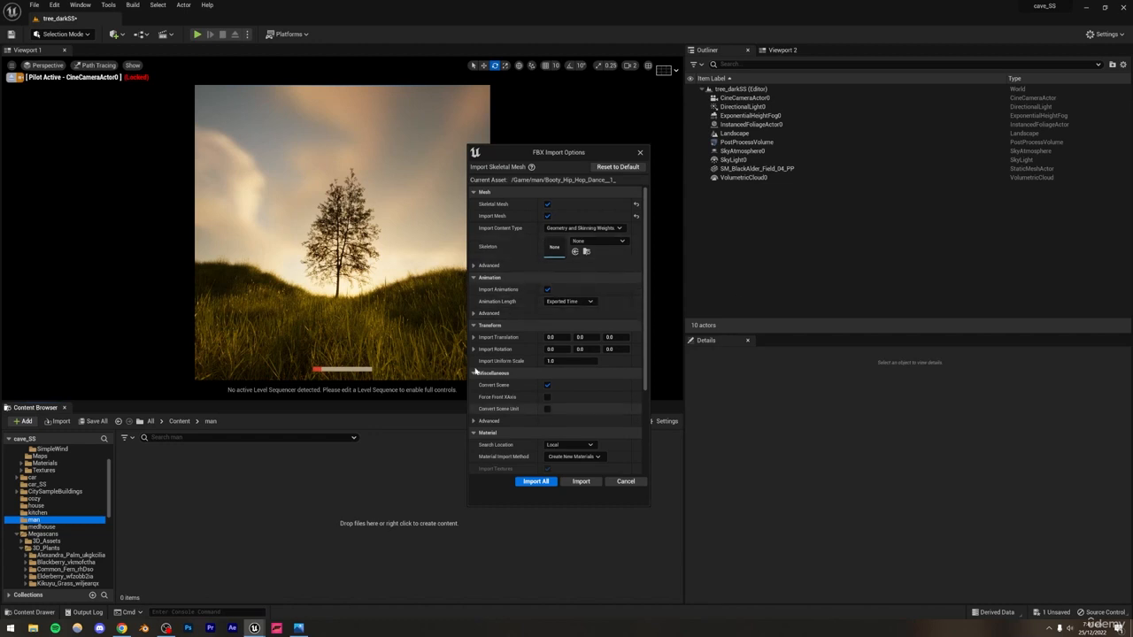
{"action": "left_click", "coordinate": [577, 242]}
{"action": "left_click", "coordinate": [578, 243]}
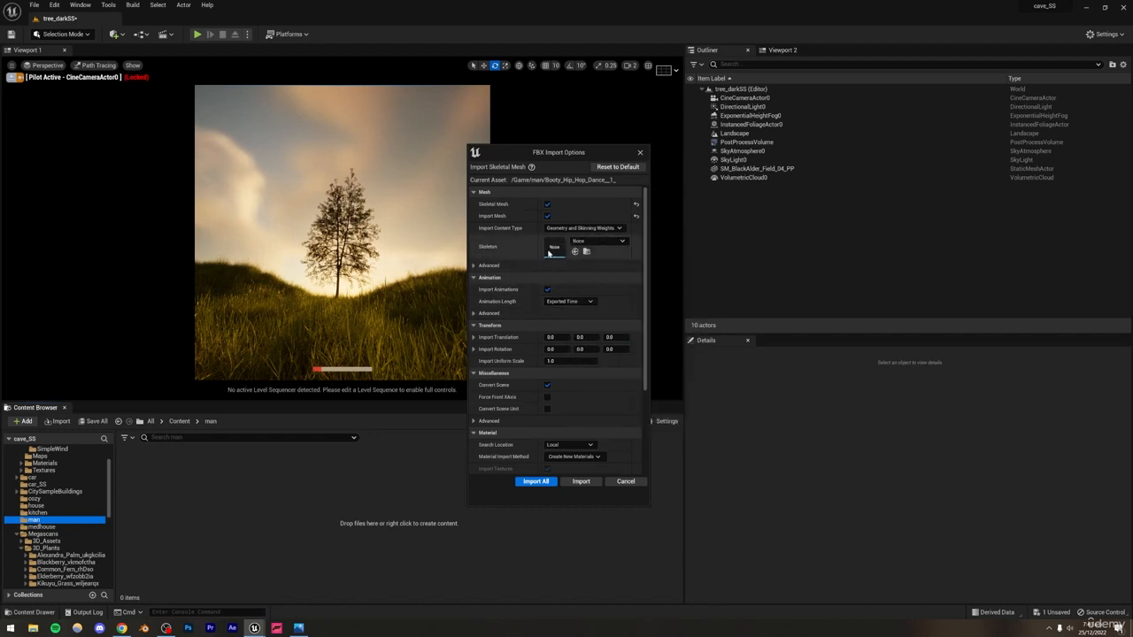
{"action": "left_click", "coordinate": [535, 482]}
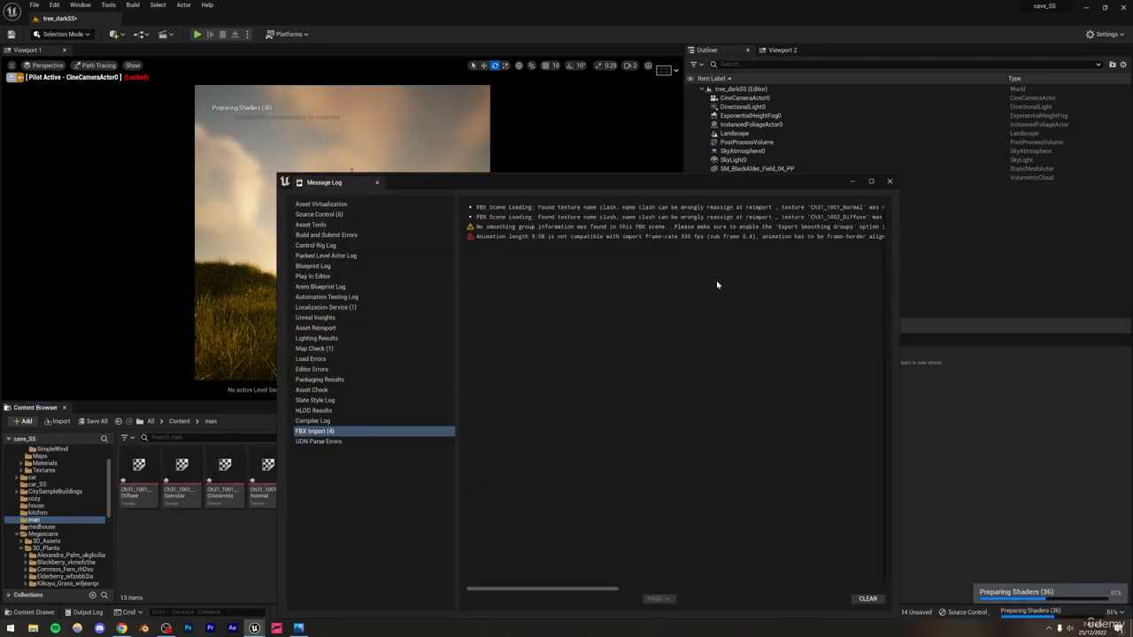
{"action": "left_click", "coordinate": [889, 183]}
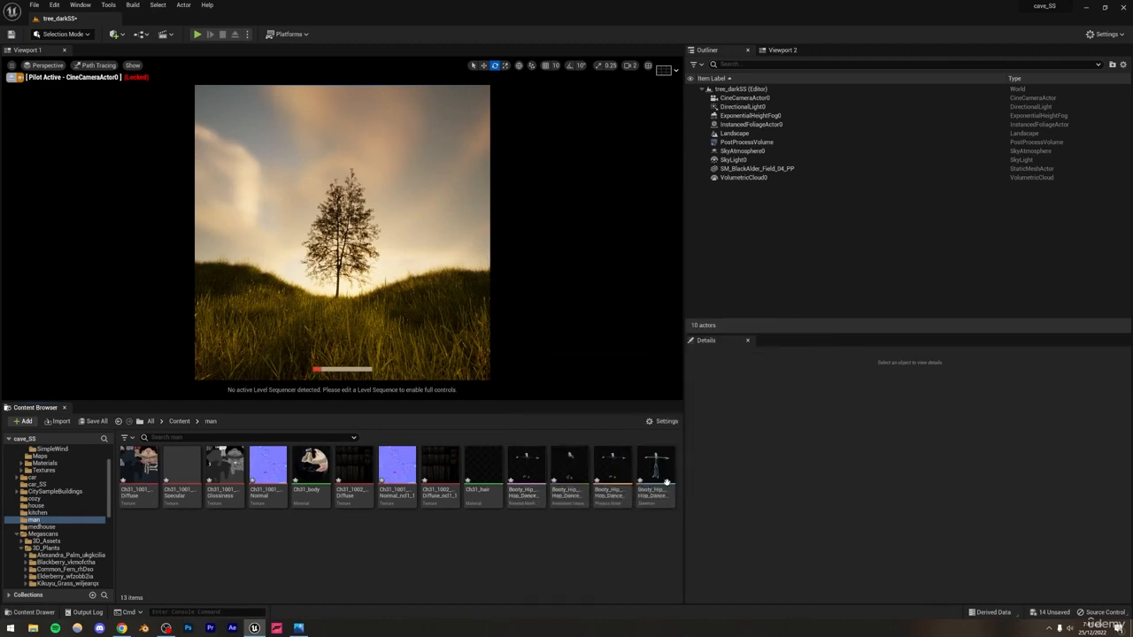
- Place the imported Booty Hip Hop Dance skeletal mesh at the foot of the tree and scale it down uniformly
{"action": "left_click_drag", "start_coordinate": [522, 494], "coordinate": [339, 310]}
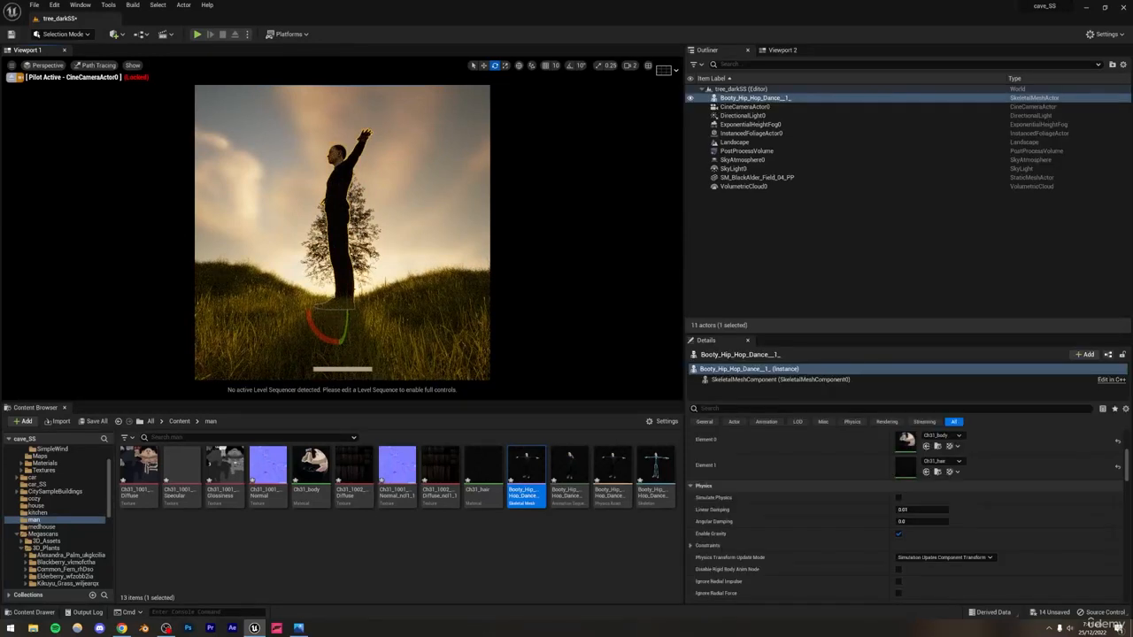
{"action": "left_click", "coordinate": [506, 65]}
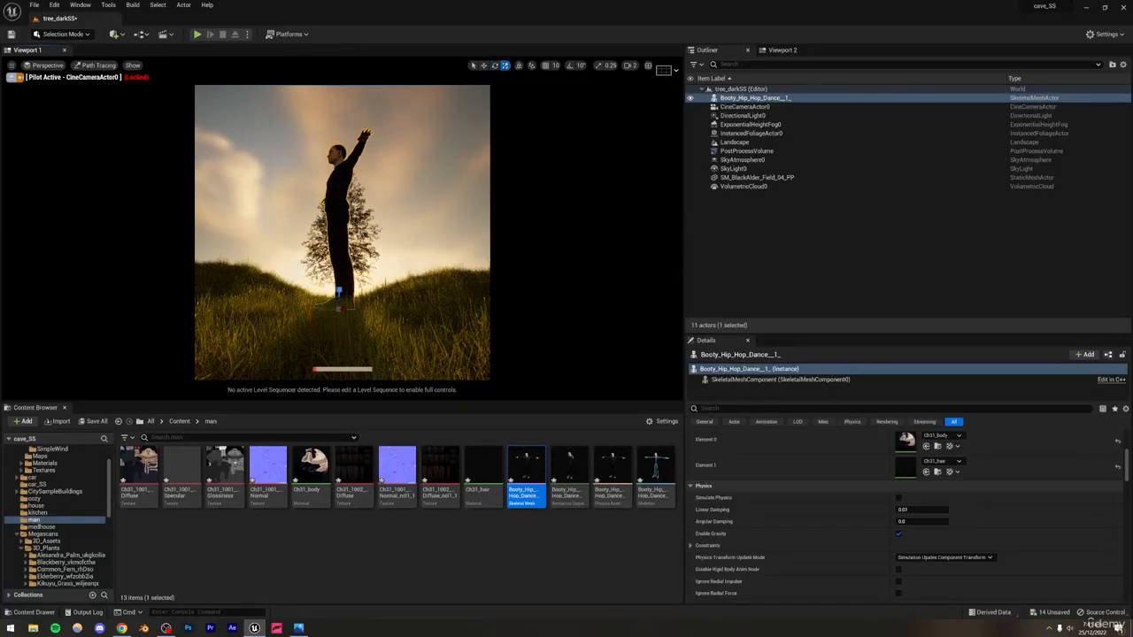
{"action": "left_click_drag", "start_coordinate": [337, 311], "coordinate": [316, 328]}
- Hide the SM_BlackAlder_Field_04_PP tree and enlarge the viewport to show the character alone between the hills
{"action": "left_click", "coordinate": [341, 221]}
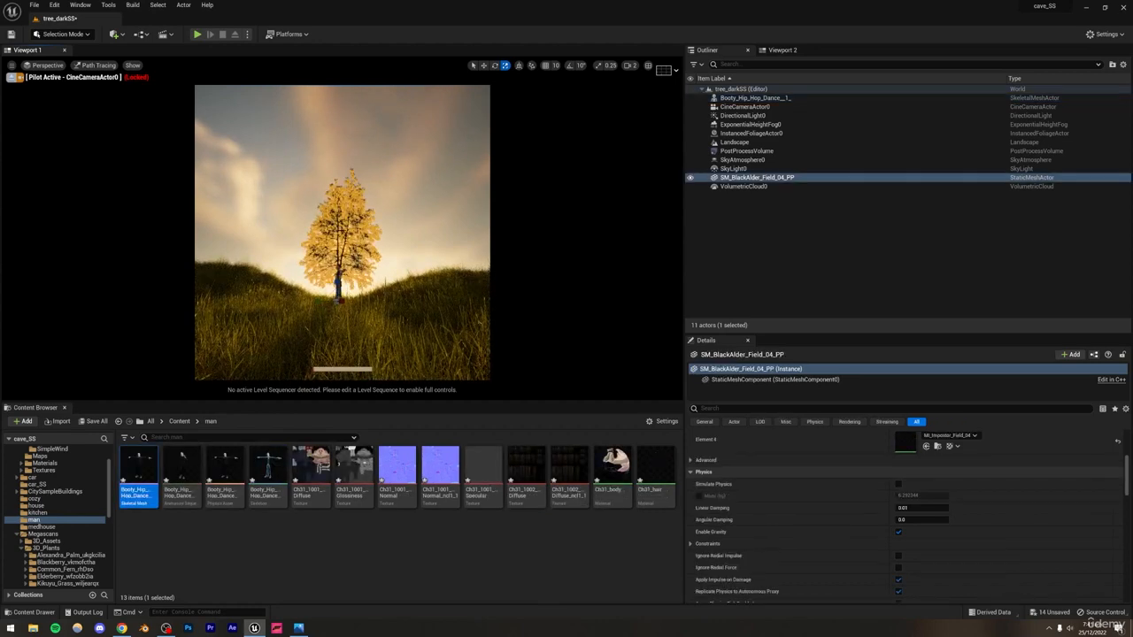
{"action": "left_click", "coordinate": [689, 177]}
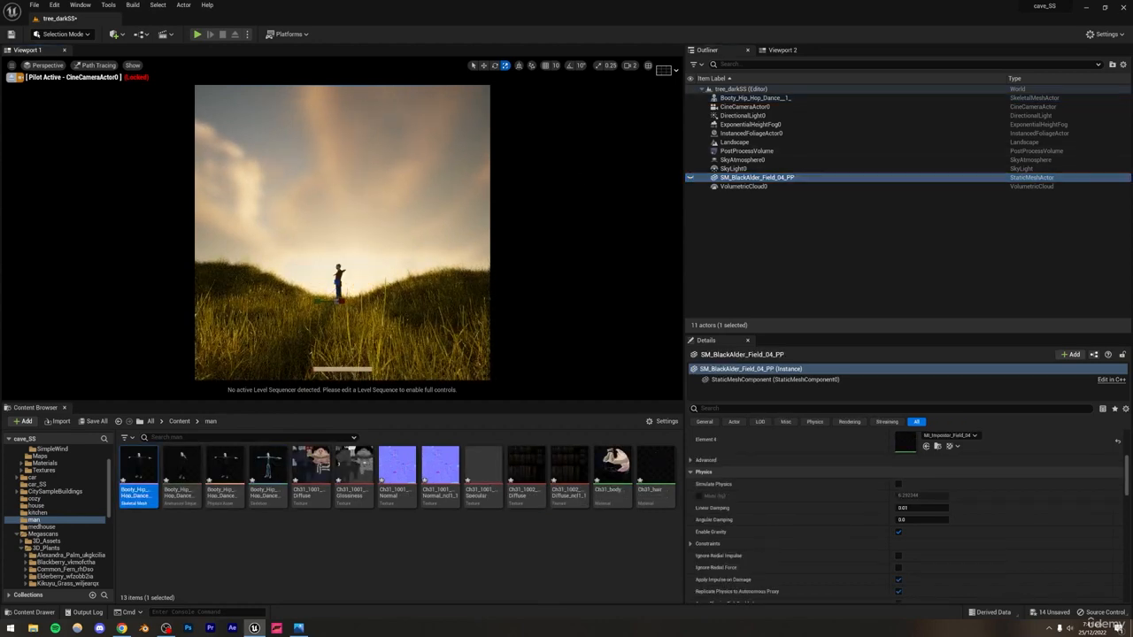
{"action": "key", "text": "Escape"}
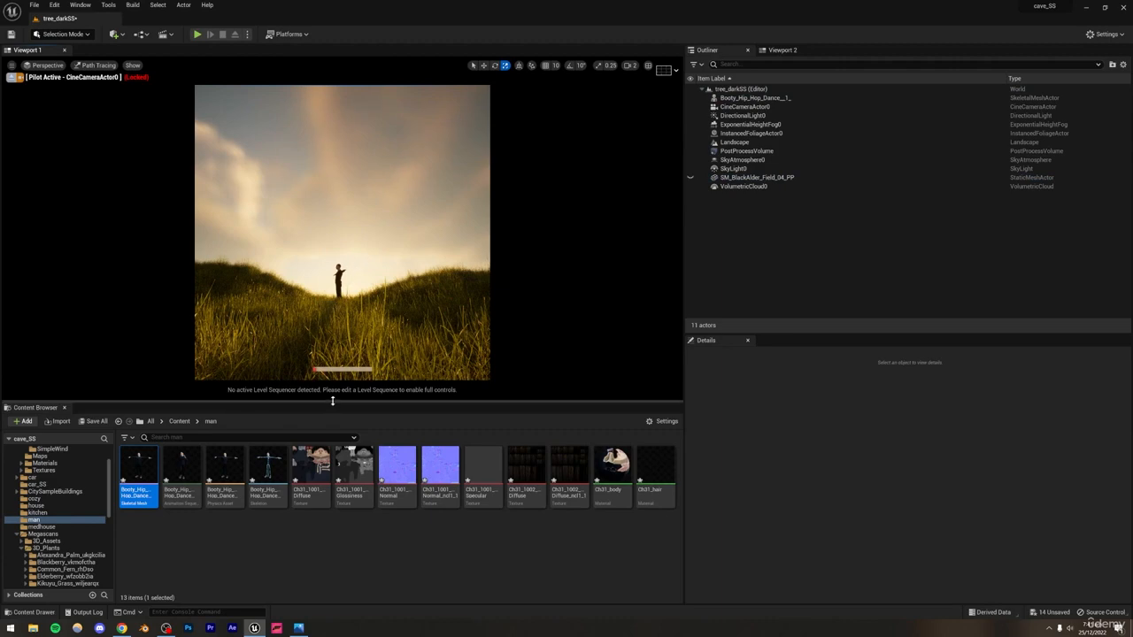
{"action": "left_click_drag", "start_coordinate": [334, 403], "coordinate": [311, 605]}
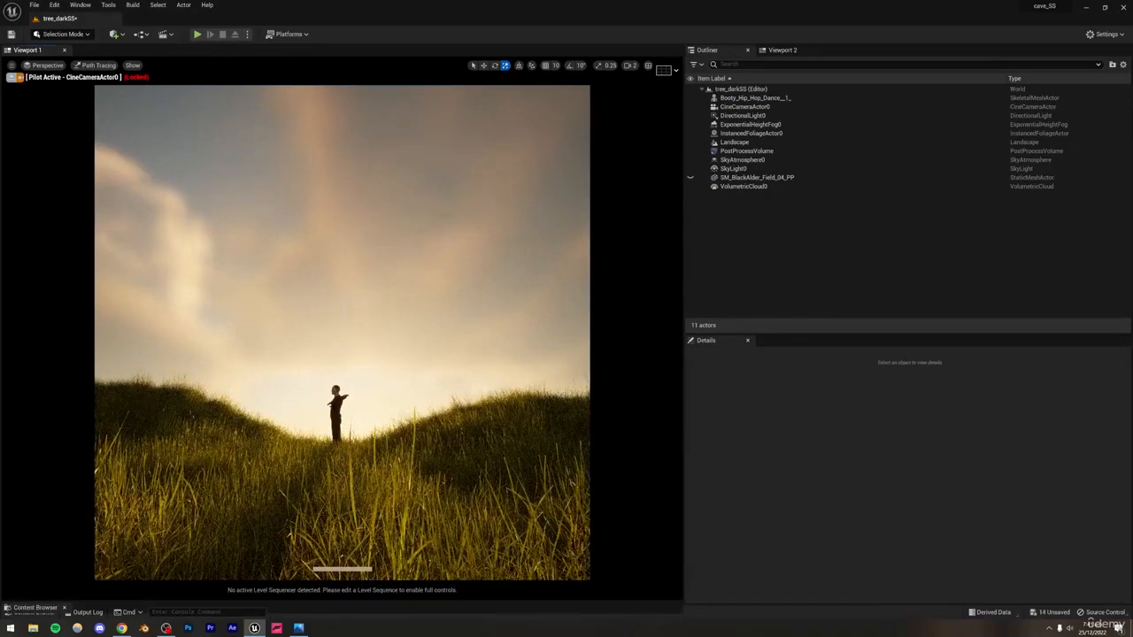
- Select the character and create a level sequence saved as NewLevelSequence2 in the Content folder
{"action": "left_click", "coordinate": [339, 417]}
{"action": "key", "text": "Escape"}
{"action": "left_click", "coordinate": [344, 392]}
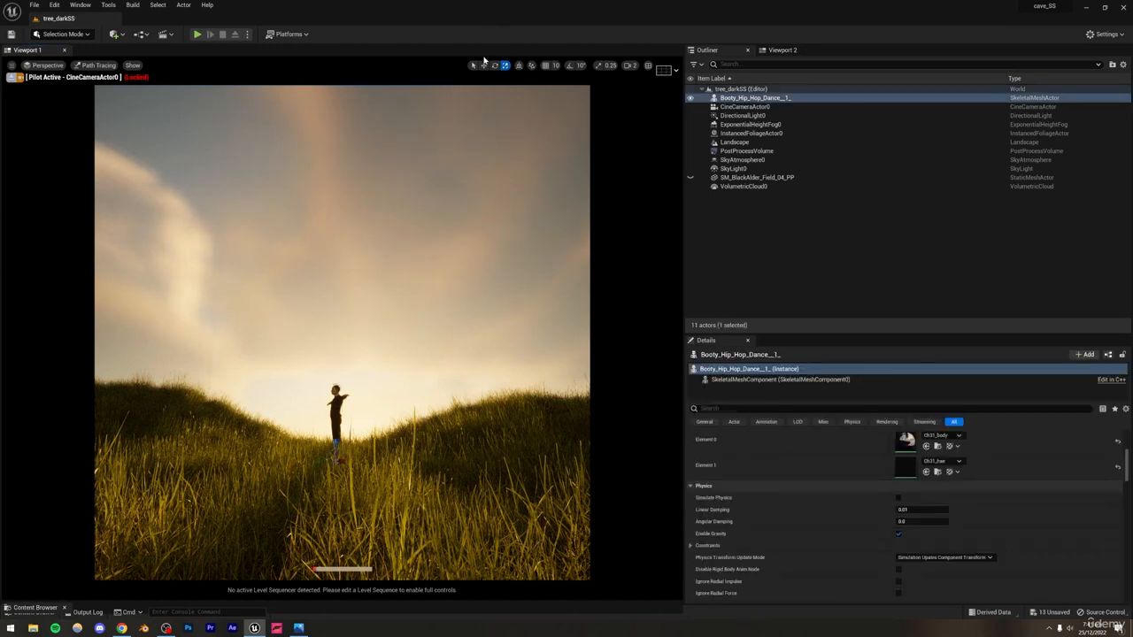
{"action": "left_click", "coordinate": [163, 35]}
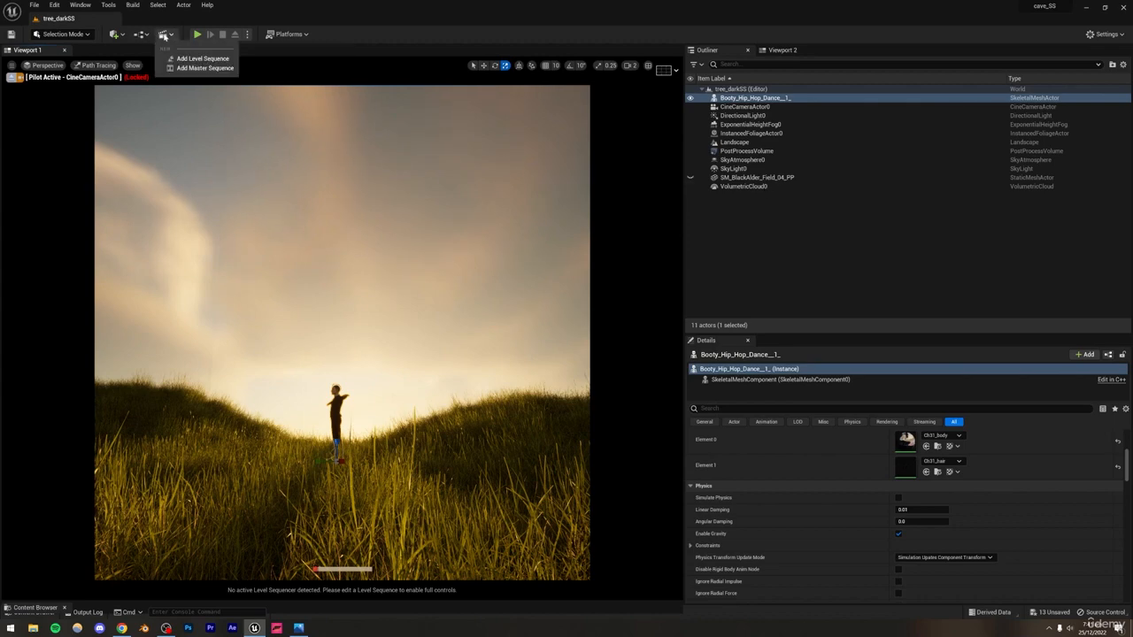
{"action": "left_click", "coordinate": [202, 59]}
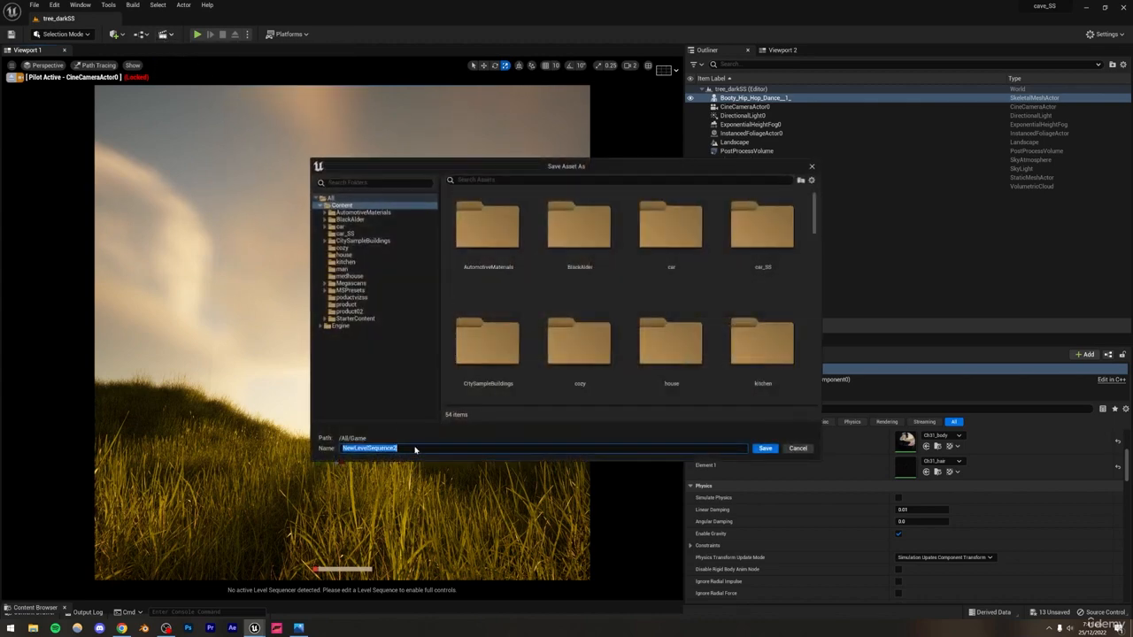
{"action": "left_click", "coordinate": [764, 449]}
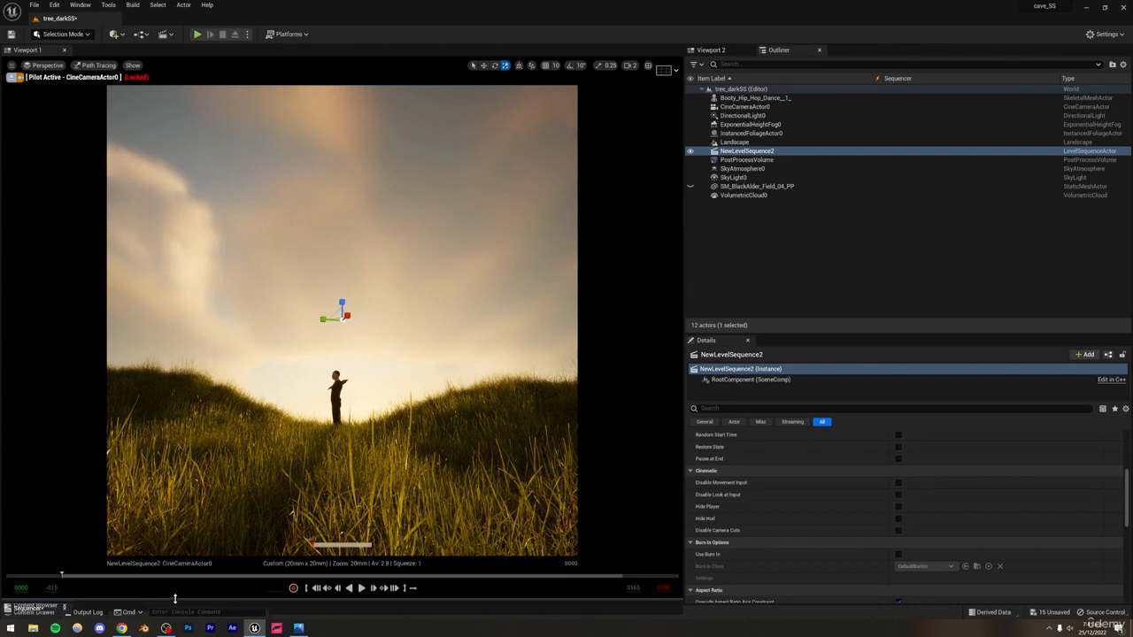
- Resize the layout to give the Sequencer timeline room below the viewport, and clear the selection
{"action": "key", "text": "ctrl+space"}
{"action": "left_click_drag", "start_coordinate": [160, 602], "coordinate": [180, 476]}
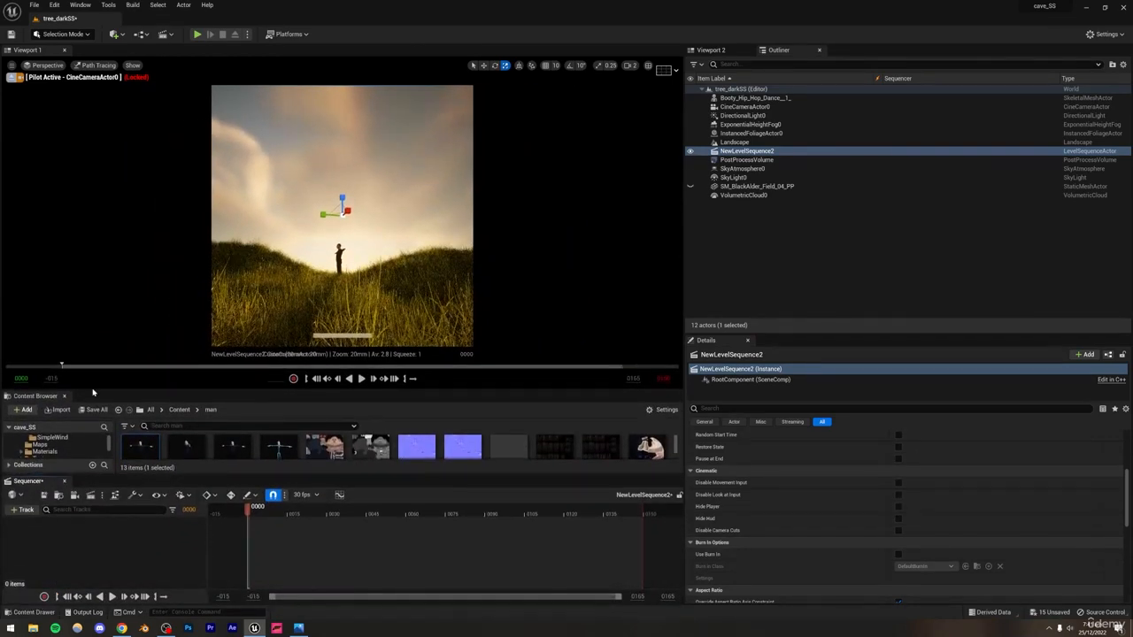
{"action": "left_click_drag", "start_coordinate": [92, 390], "coordinate": [90, 441]}
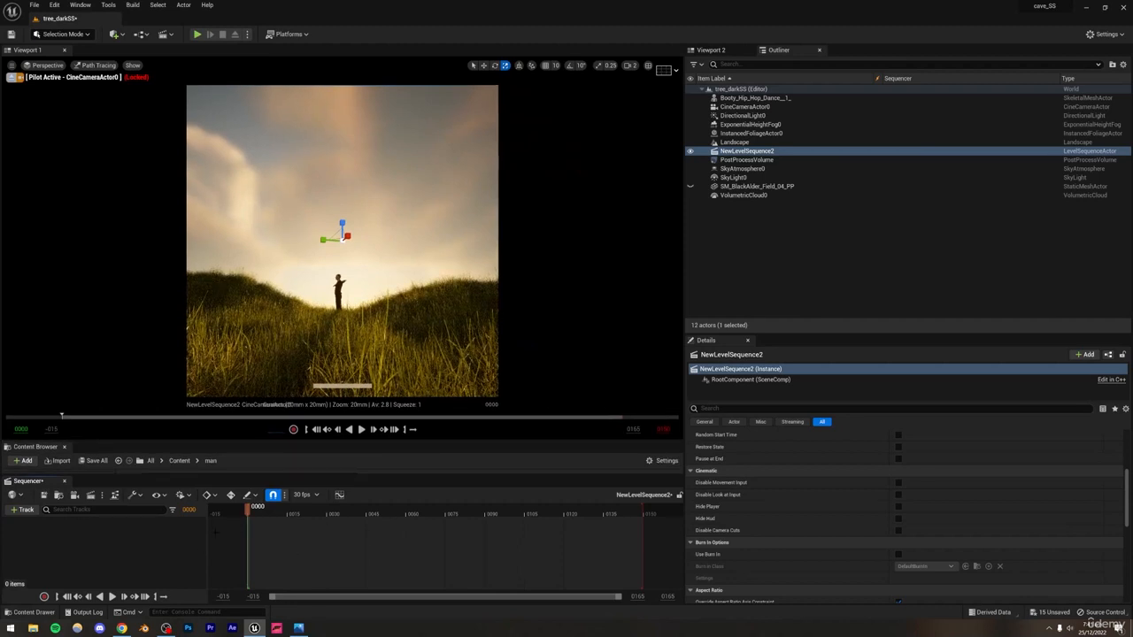
{"action": "left_click", "coordinate": [461, 207]}
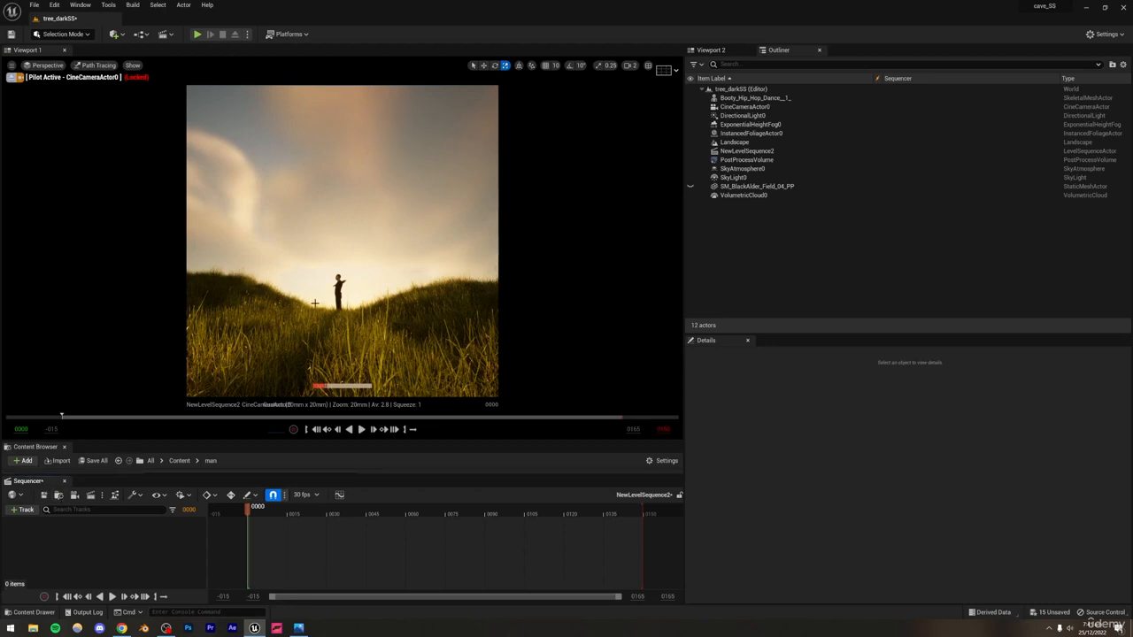
- Add the character to NewLevelSequence2, assign the Booty_Hip_Hop_Dance animation to its animation track, and move the playhead to frame 1
{"action": "left_click", "coordinate": [338, 293]}
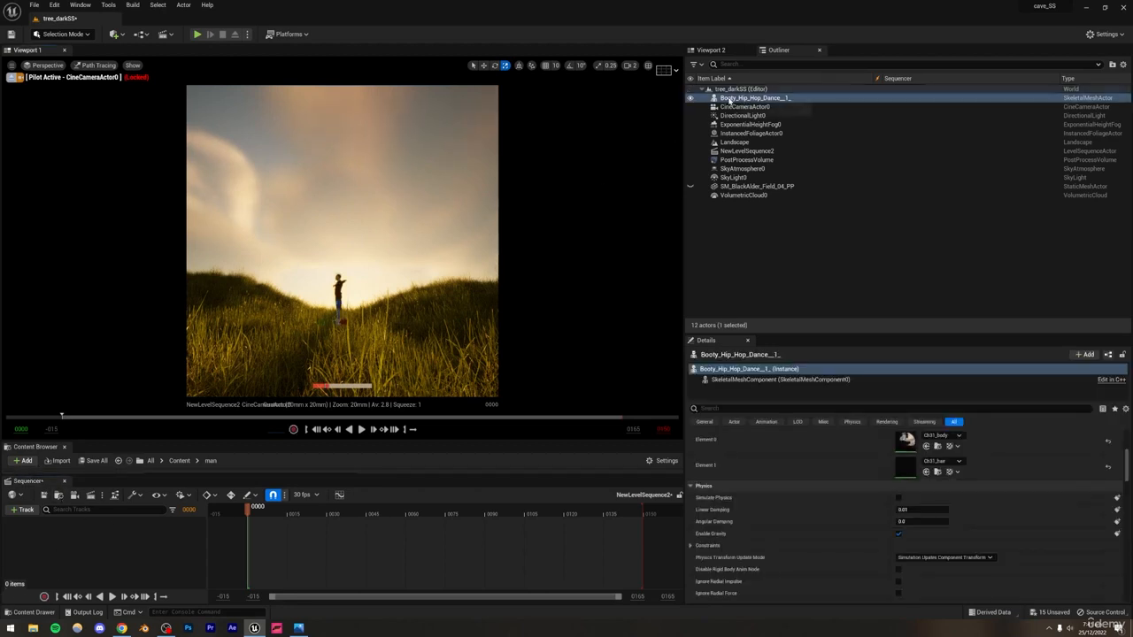
{"action": "left_click_drag", "start_coordinate": [745, 98], "coordinate": [71, 557]}
{"action": "left_click", "coordinate": [67, 555]}
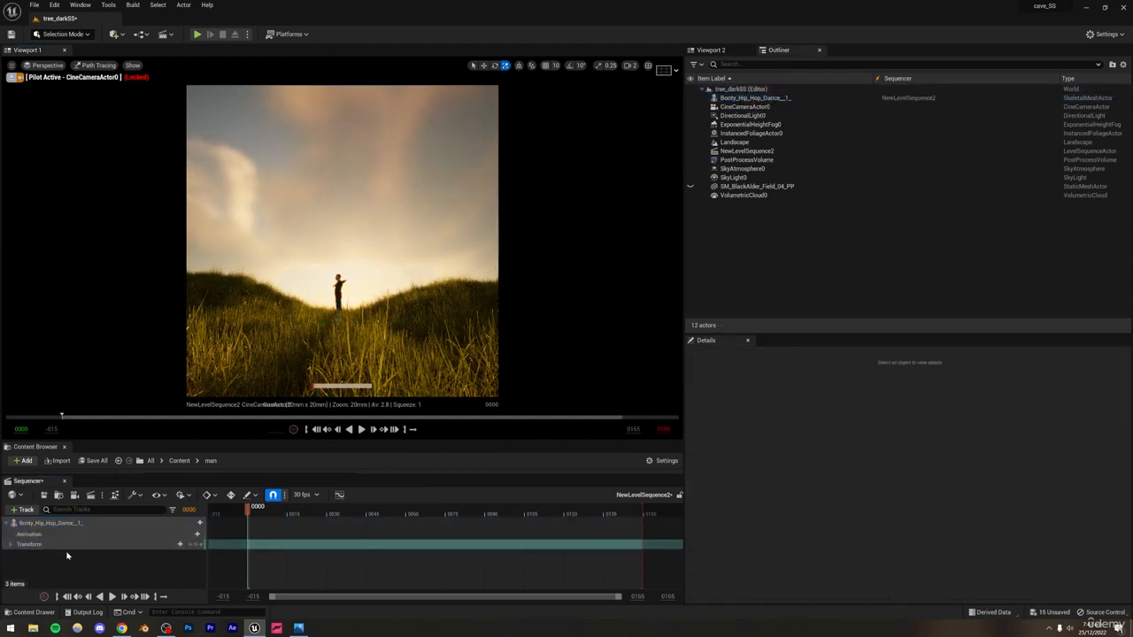
{"action": "left_click", "coordinate": [189, 535]}
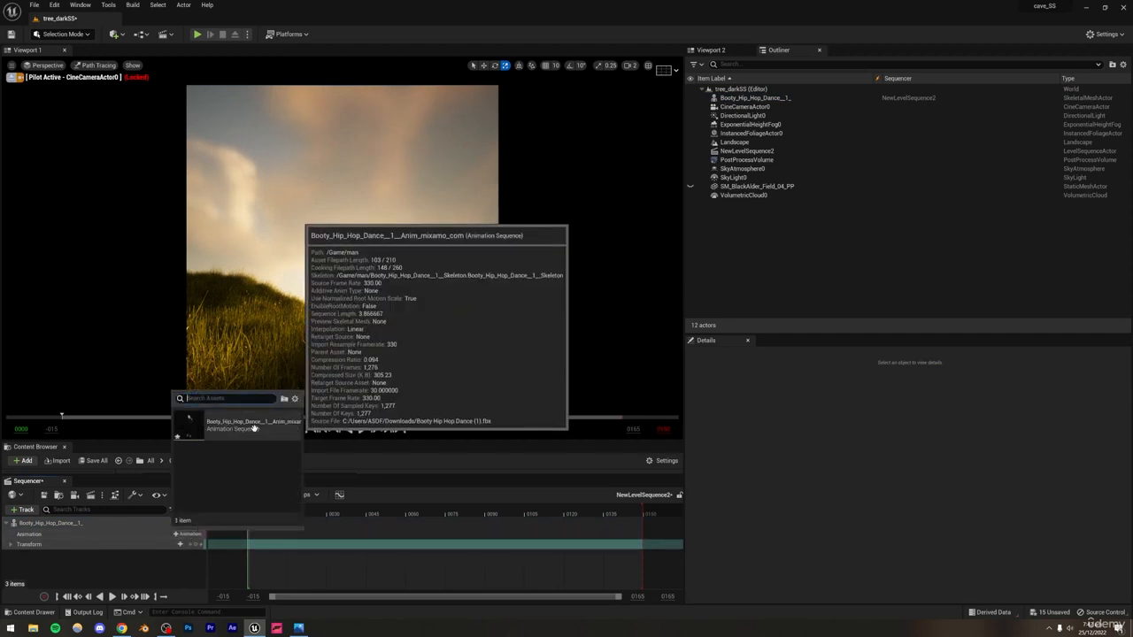
{"action": "left_click", "coordinate": [209, 424]}
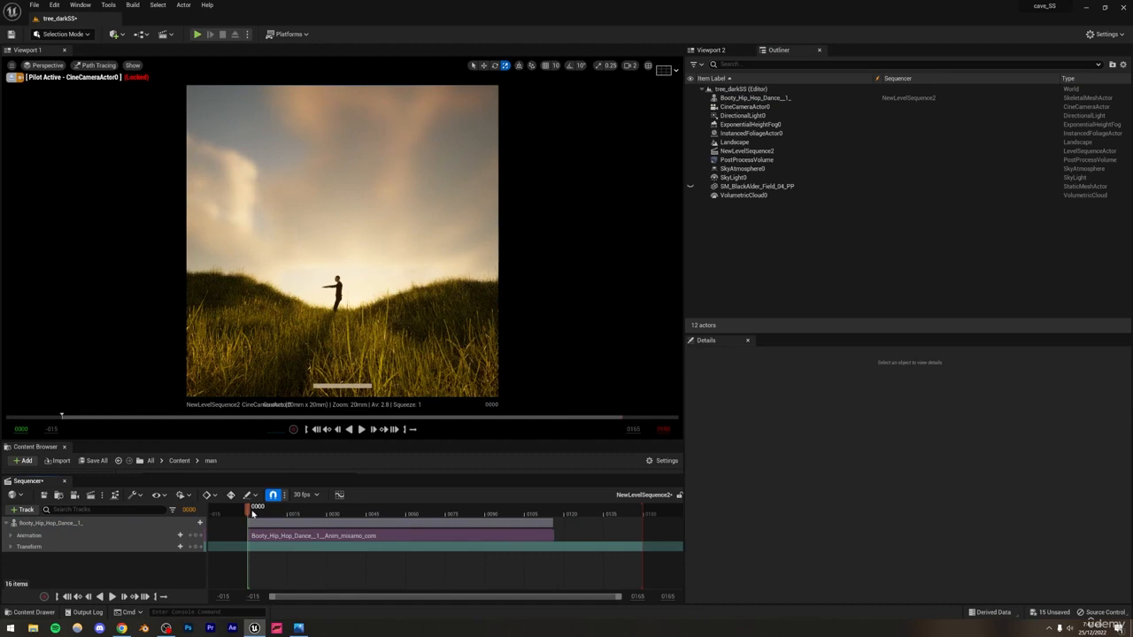
{"action": "mouse_move", "coordinate": [254, 512]}
{"action": "left_mouse_down"}
{"action": "mouse_move", "coordinate": [536, 512]}
{"action": "mouse_move", "coordinate": [256, 512]}
{"action": "left_mouse_up"}
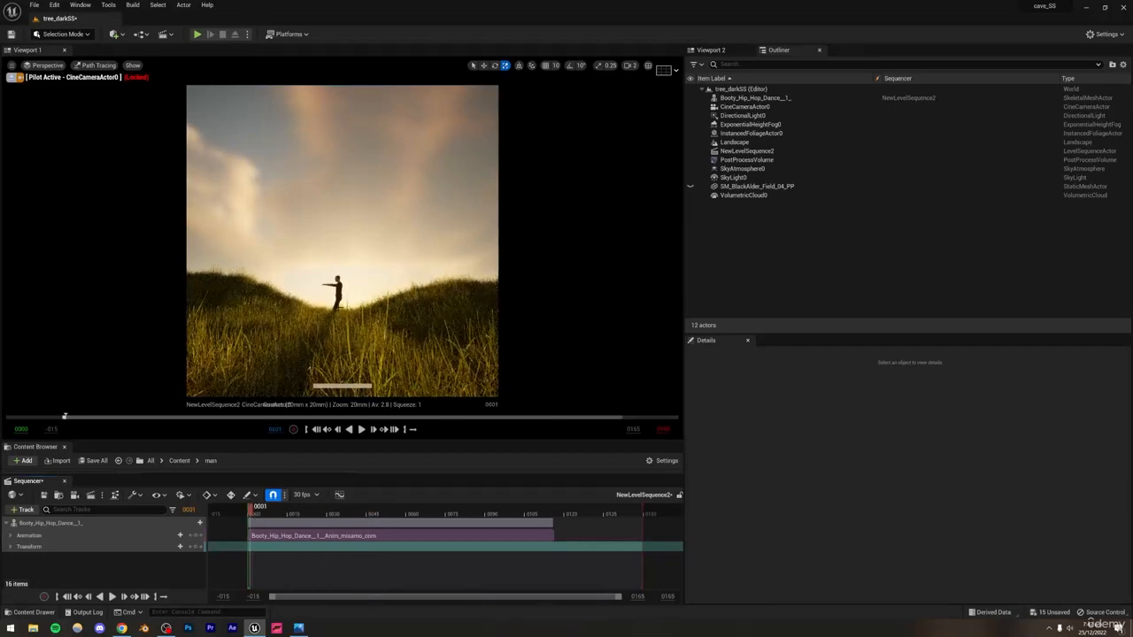
- Rotate the character about its vertical axis to align with the camera's line of sight, and clear the selection
{"action": "left_click", "coordinate": [338, 292]}
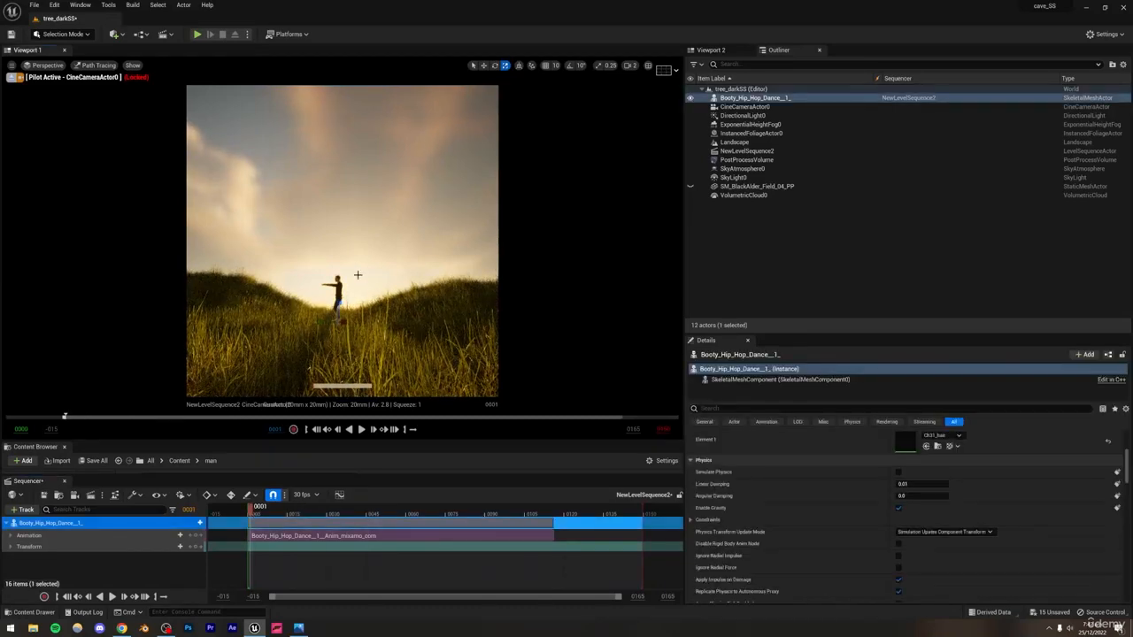
{"action": "left_click", "coordinate": [494, 65]}
{"action": "left_click_drag", "start_coordinate": [349, 326], "coordinate": [337, 286]}
{"action": "left_click", "coordinate": [483, 65]}
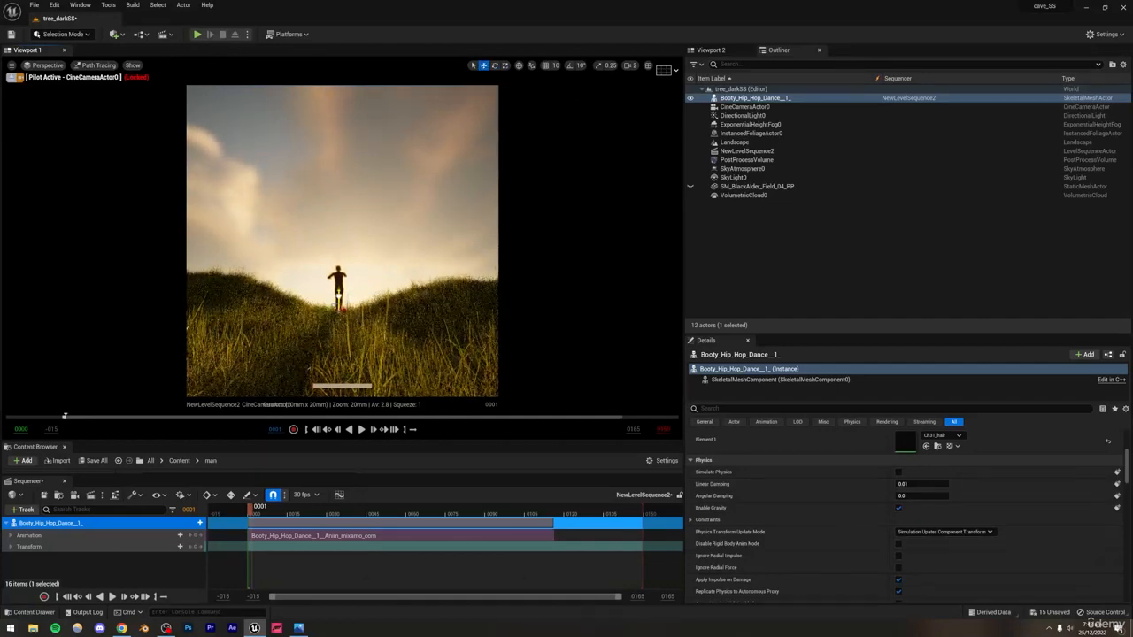
{"action": "left_click", "coordinate": [370, 255]}
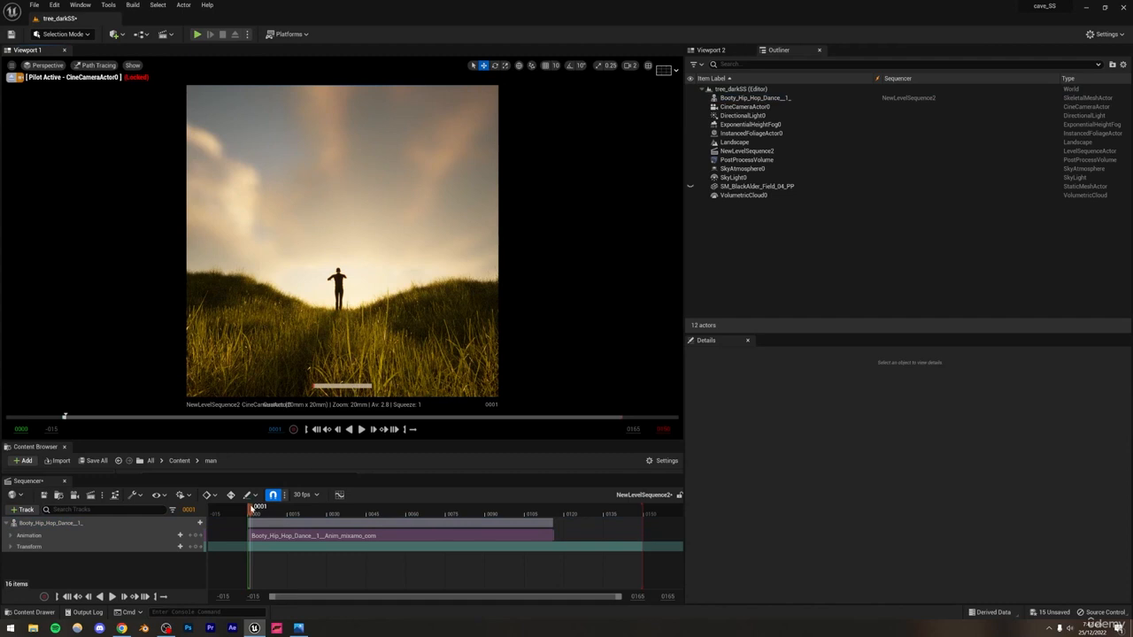
- Play the dance animation from frame 0 to review the character's movement, and stop playback beyond the clip's end
{"action": "mouse_move", "coordinate": [255, 508]}
{"action": "left_mouse_down"}
{"action": "mouse_move", "coordinate": [504, 510]}
{"action": "mouse_move", "coordinate": [549, 493]}
{"action": "mouse_move", "coordinate": [250, 513]}
{"action": "left_mouse_up"}
{"action": "key", "text": "e"}
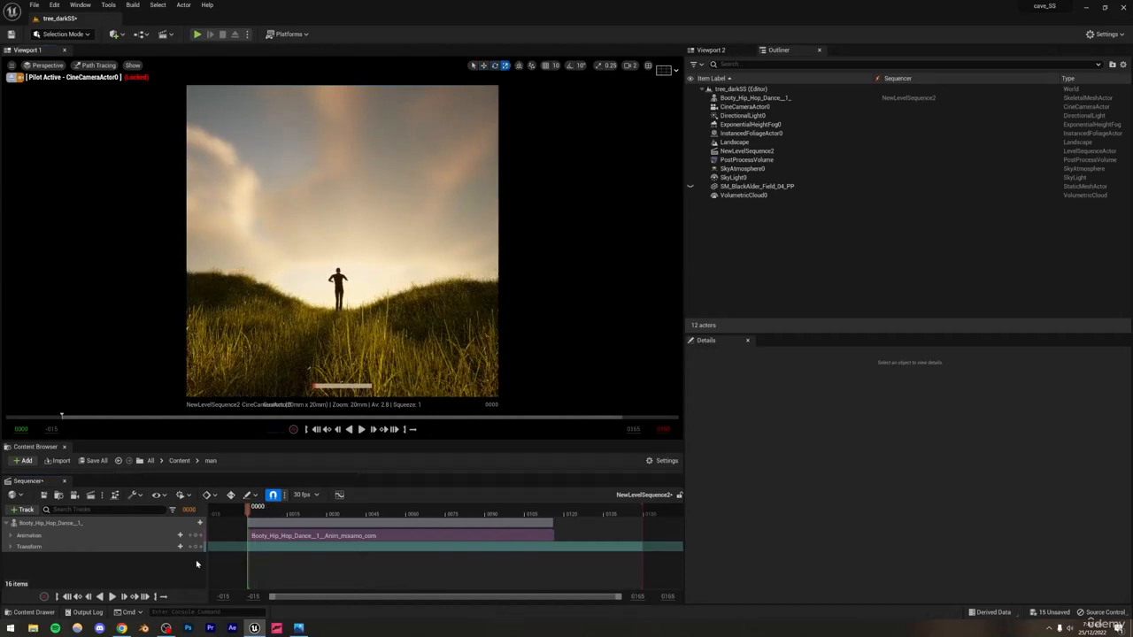
{"action": "key", "text": "space"}
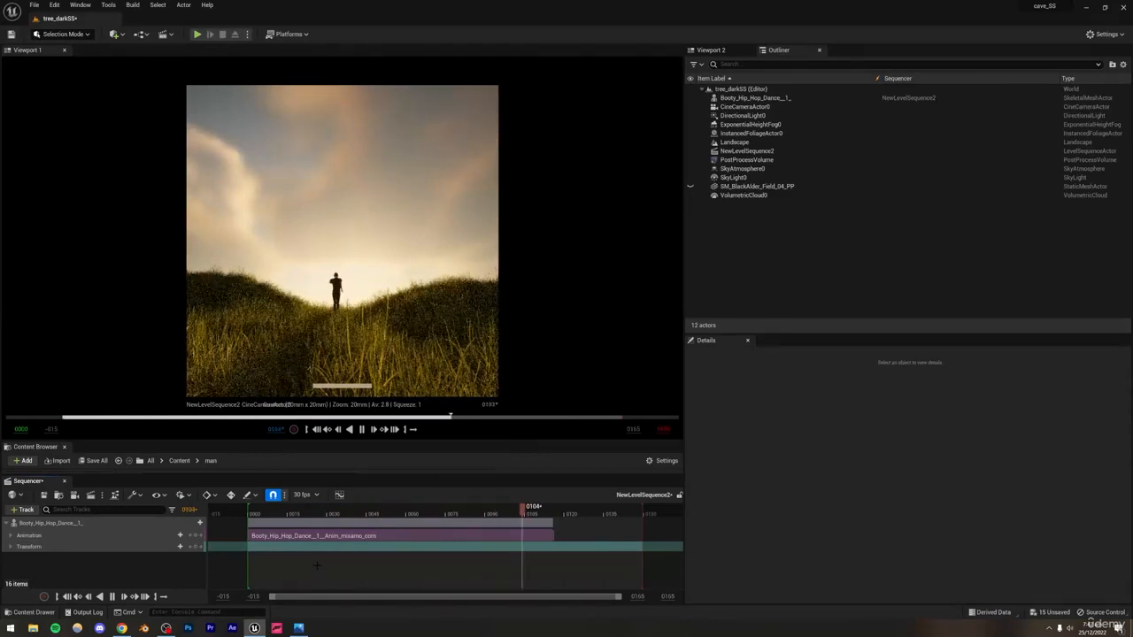
{"action": "key", "text": "space"}
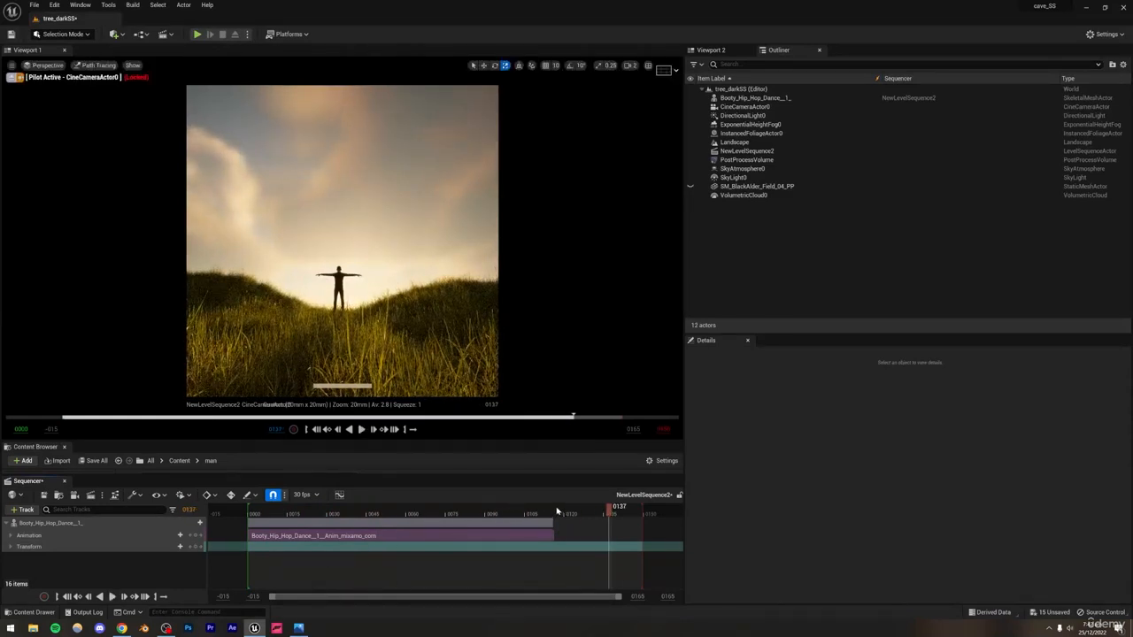
- Try extending the dance clip to the sequence's end, scrub through it, and trim the clip back to one dance cycle
{"action": "left_click", "coordinate": [453, 512]}
{"action": "left_click_drag", "start_coordinate": [553, 533], "coordinate": [642, 530]}
{"action": "left_click_drag", "start_coordinate": [453, 507], "coordinate": [550, 507]}
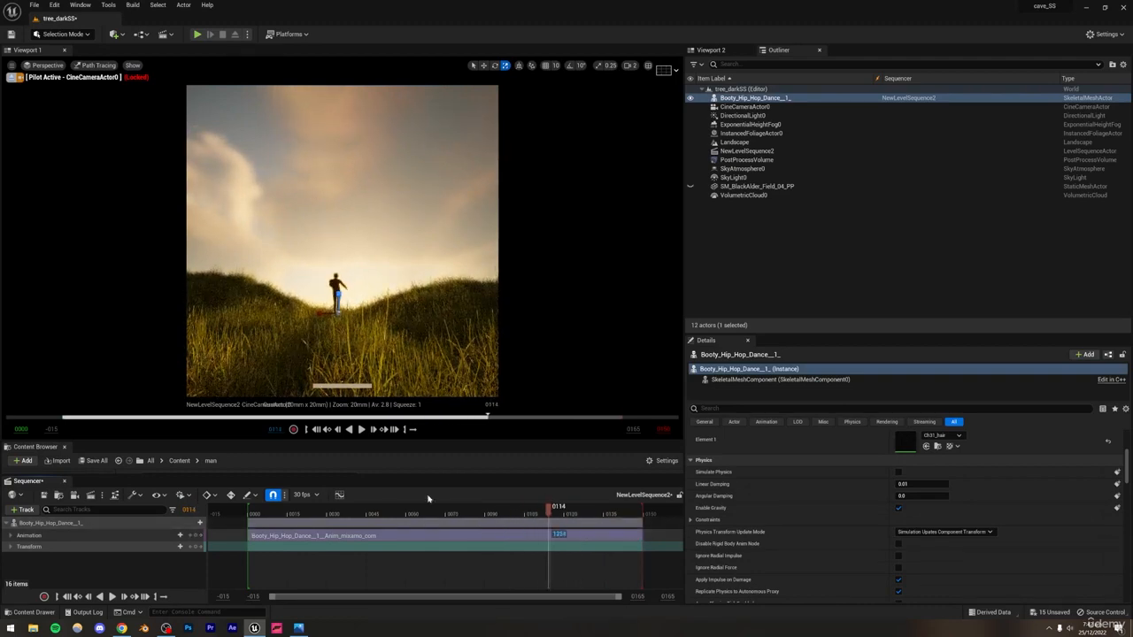
{"action": "left_click", "coordinate": [641, 536]}
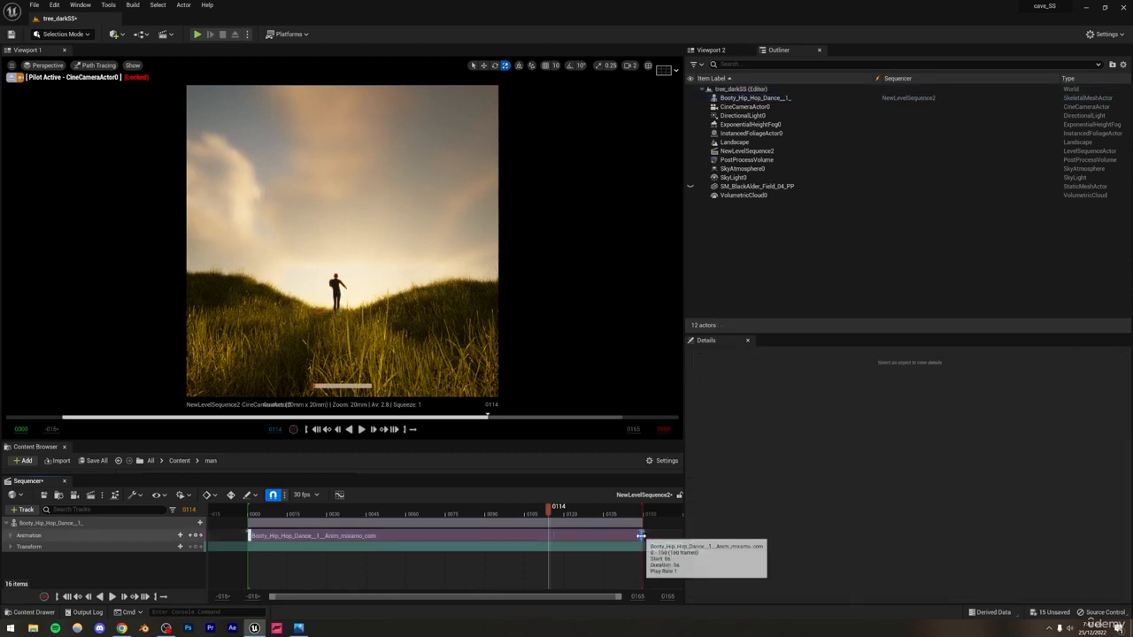
{"action": "left_click_drag", "start_coordinate": [640, 535], "coordinate": [551, 535]}
- Scrub through the dance animation and park the playhead at frame 12, where the character raises both arms
{"action": "left_click_drag", "start_coordinate": [406, 514], "coordinate": [382, 520]}
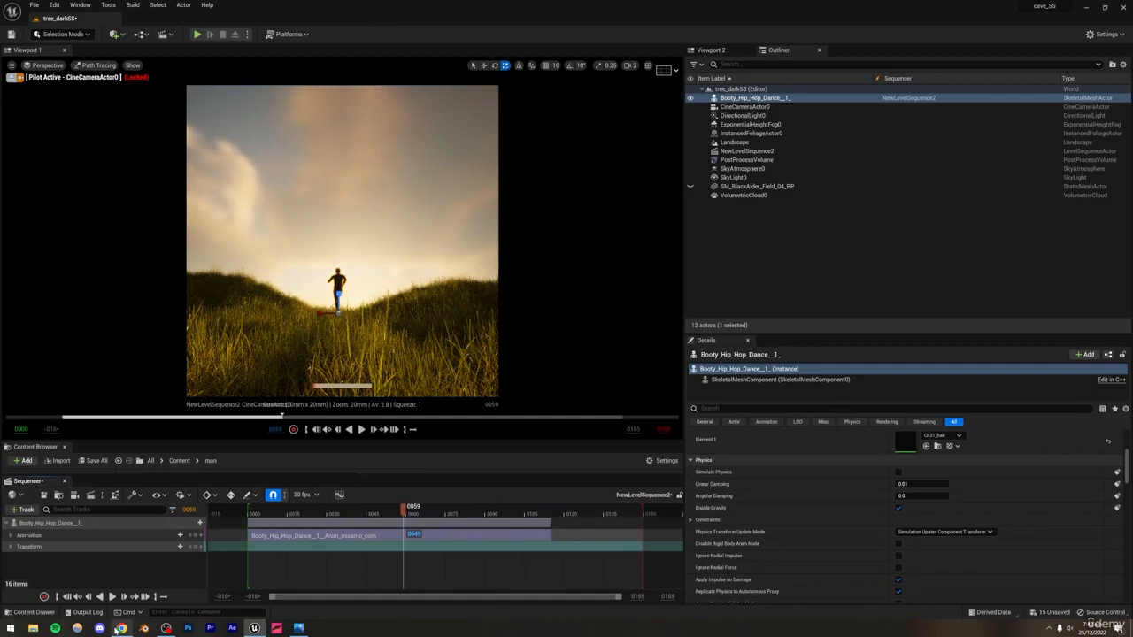
{"action": "left_click", "coordinate": [121, 629]}
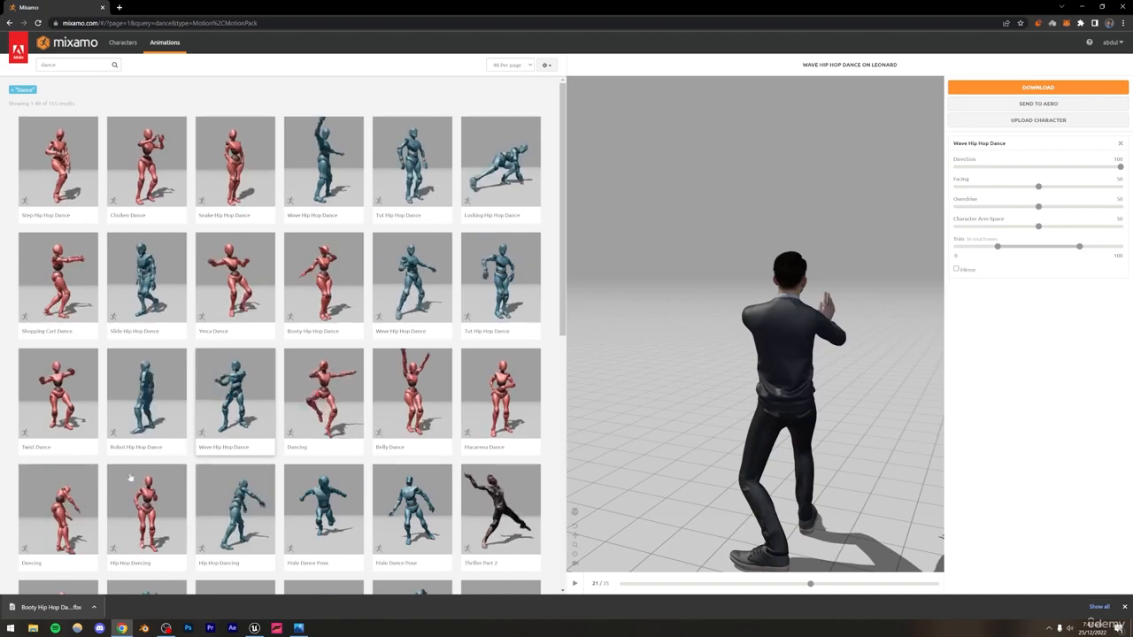
{"action": "left_click", "coordinate": [254, 628]}
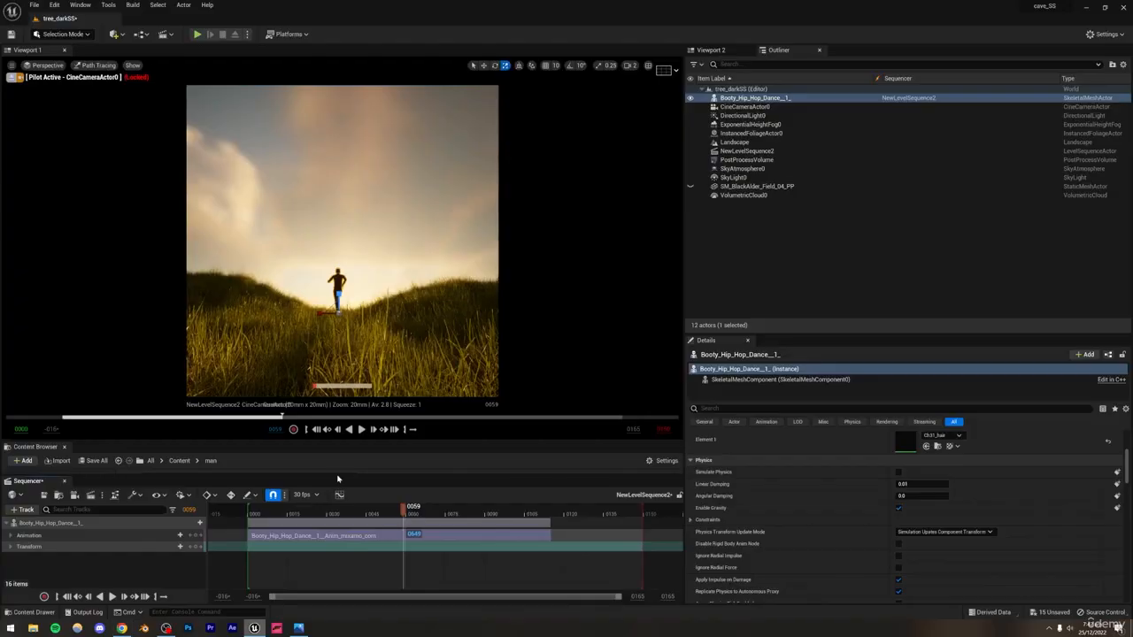
{"action": "left_click", "coordinate": [372, 240]}
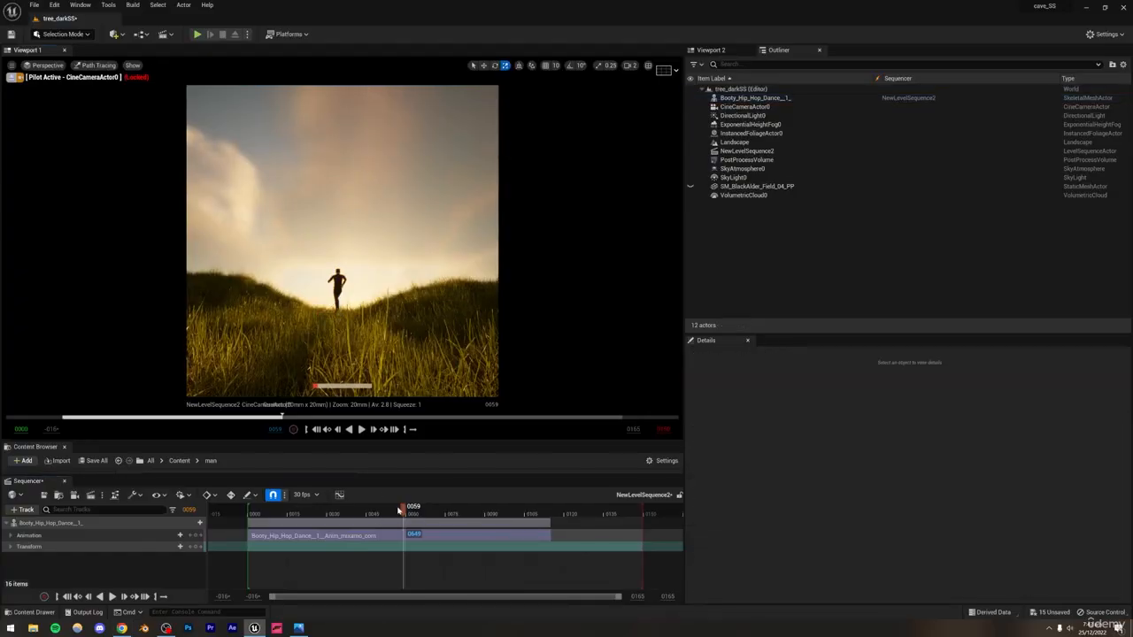
{"action": "left_click_drag", "start_coordinate": [398, 511], "coordinate": [279, 506]}
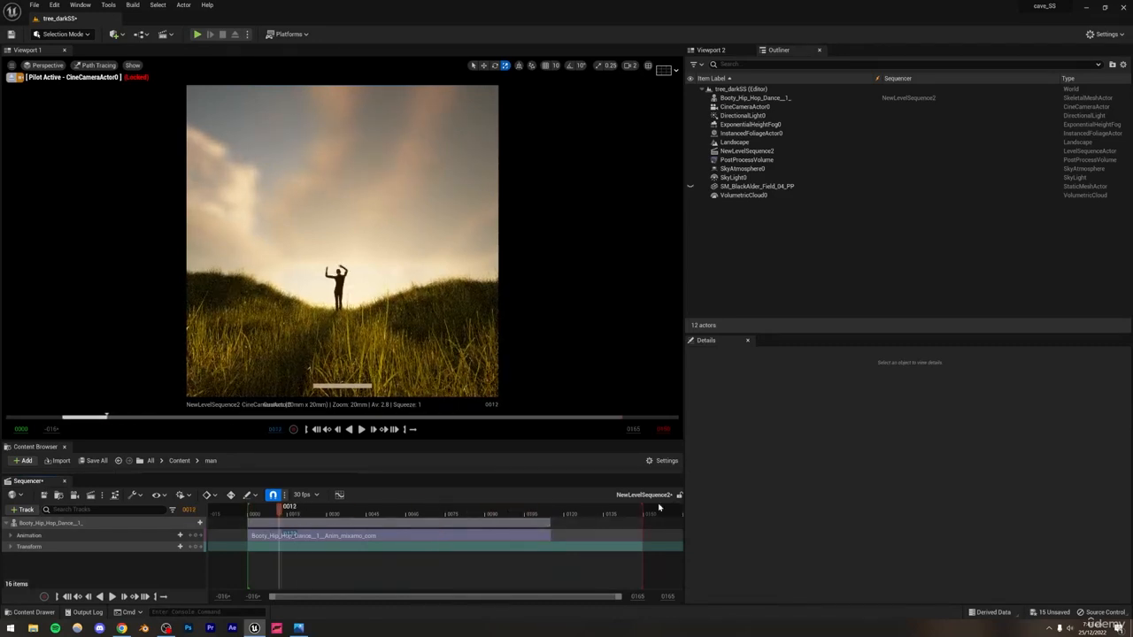
- Shorten the sequence's playback range to end with the dance clip, and review the unsaved content without saving it
{"action": "left_click_drag", "start_coordinate": [617, 510], "coordinate": [548, 513]}
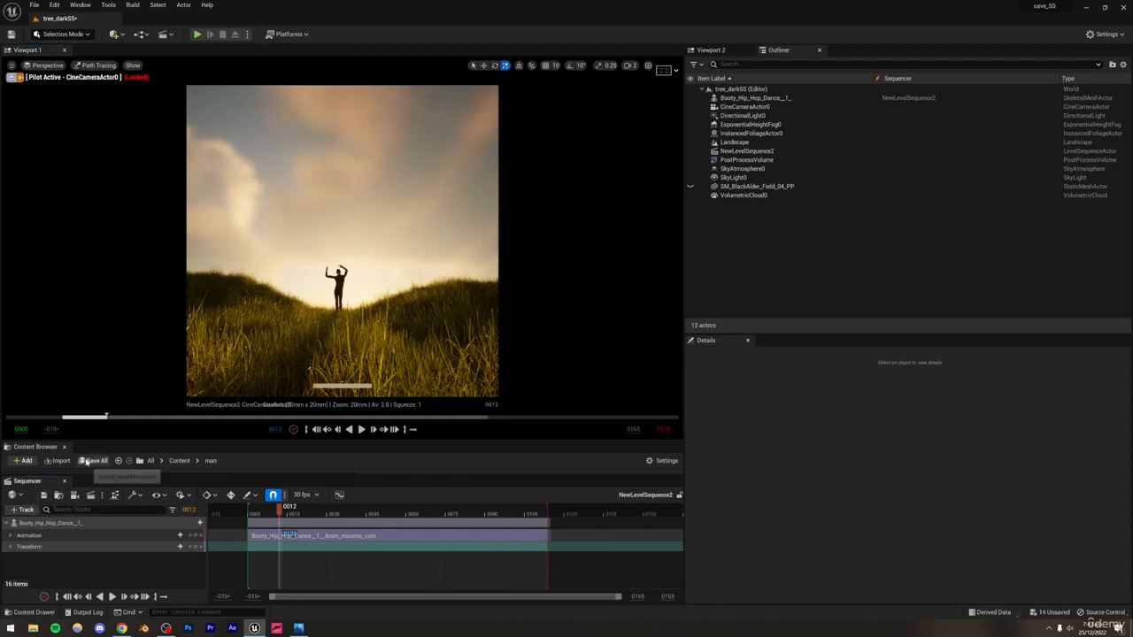
{"action": "left_click", "coordinate": [95, 461]}
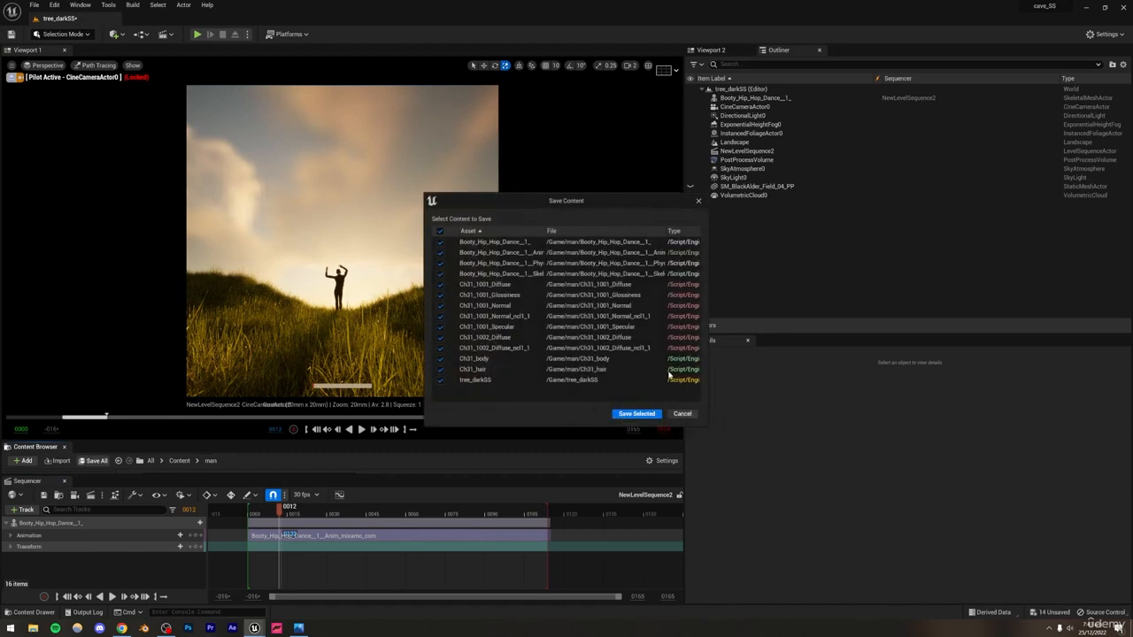
{"action": "left_click", "coordinate": [681, 413]}
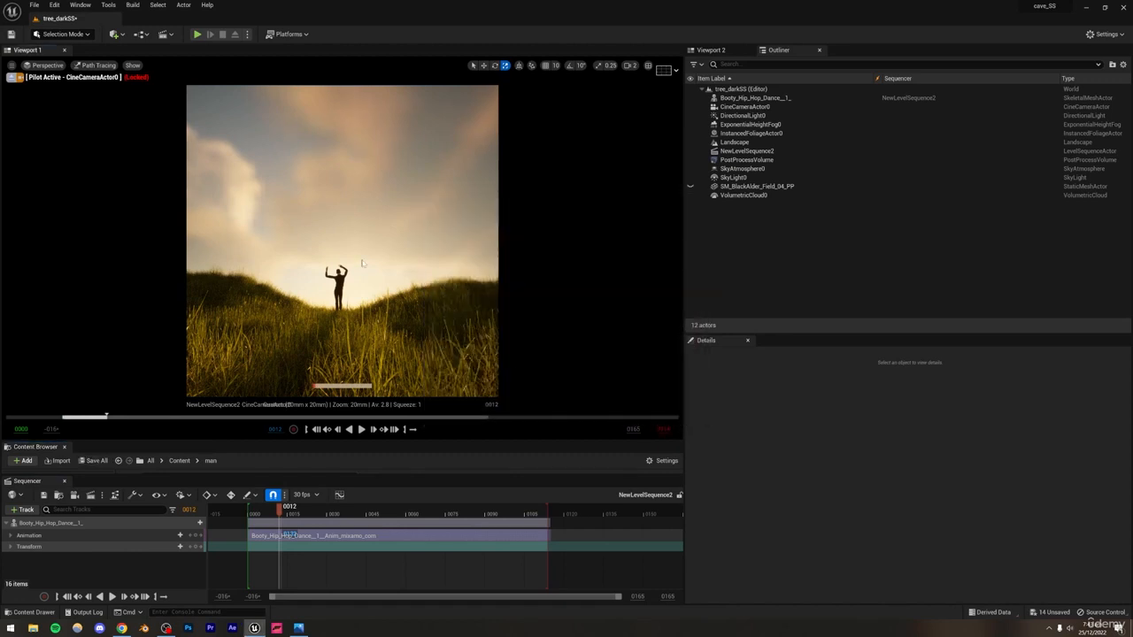
- Show the SM_BlackAlder_Field_04_PP tree again and shrink the Sequencer area to enlarge the viewport
{"action": "left_click", "coordinate": [690, 187]}
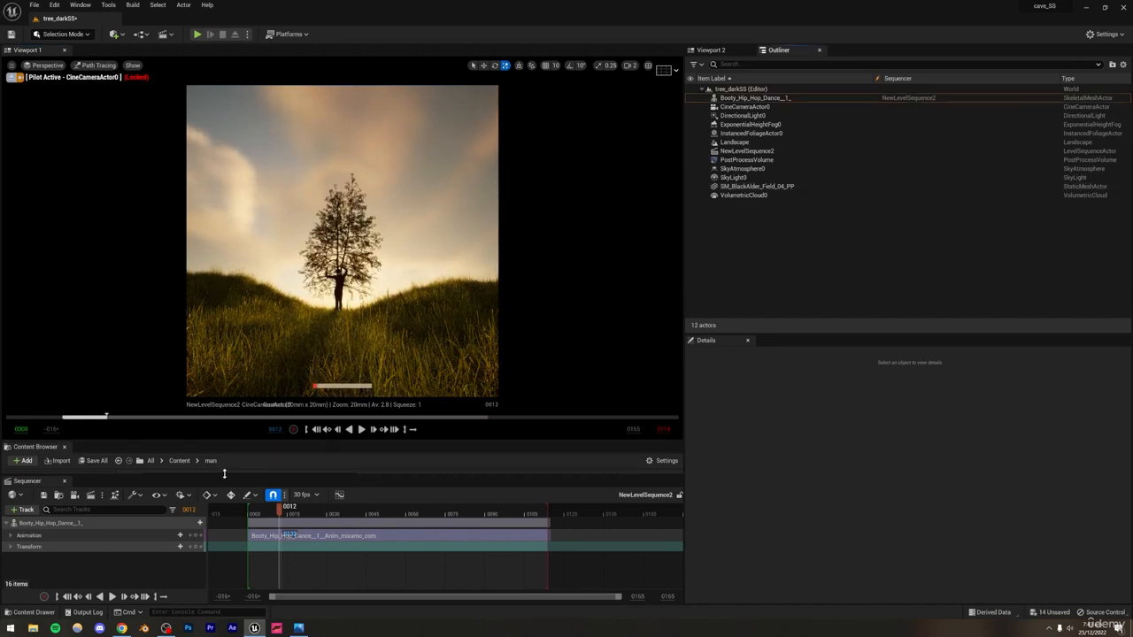
{"action": "left_click_drag", "start_coordinate": [225, 474], "coordinate": [224, 543]}
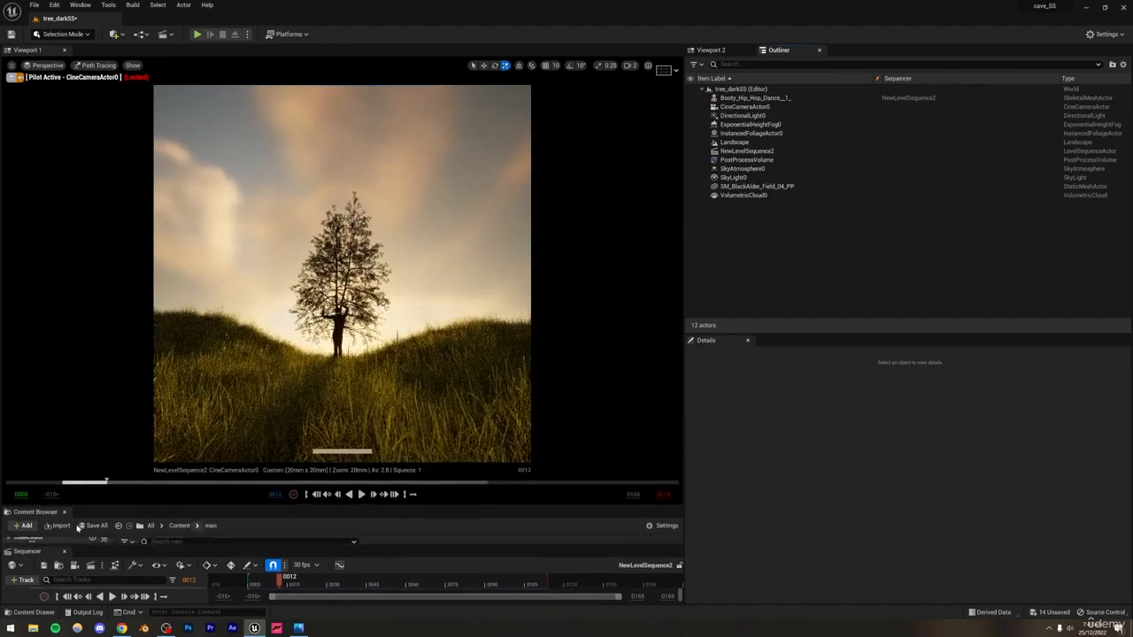
{"action": "left_click_drag", "start_coordinate": [54, 505], "coordinate": [53, 488]}
- Open Quixel Bridge, search for mountain, and browse the results for a large terrain asset
{"action": "left_click", "coordinate": [26, 511]}
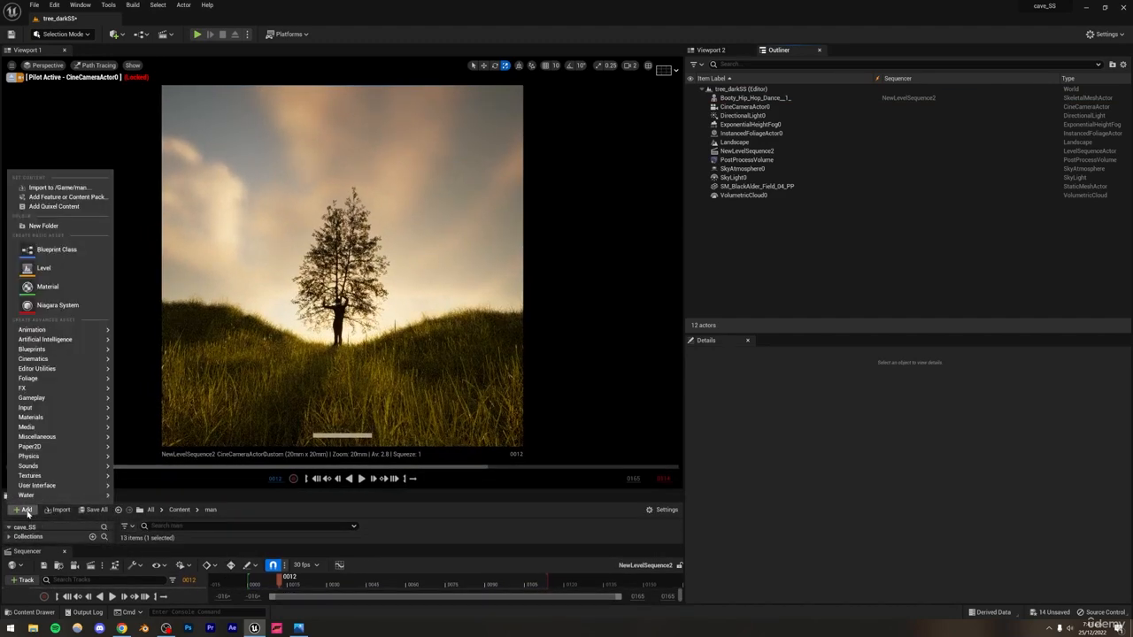
{"action": "left_click", "coordinate": [54, 206]}
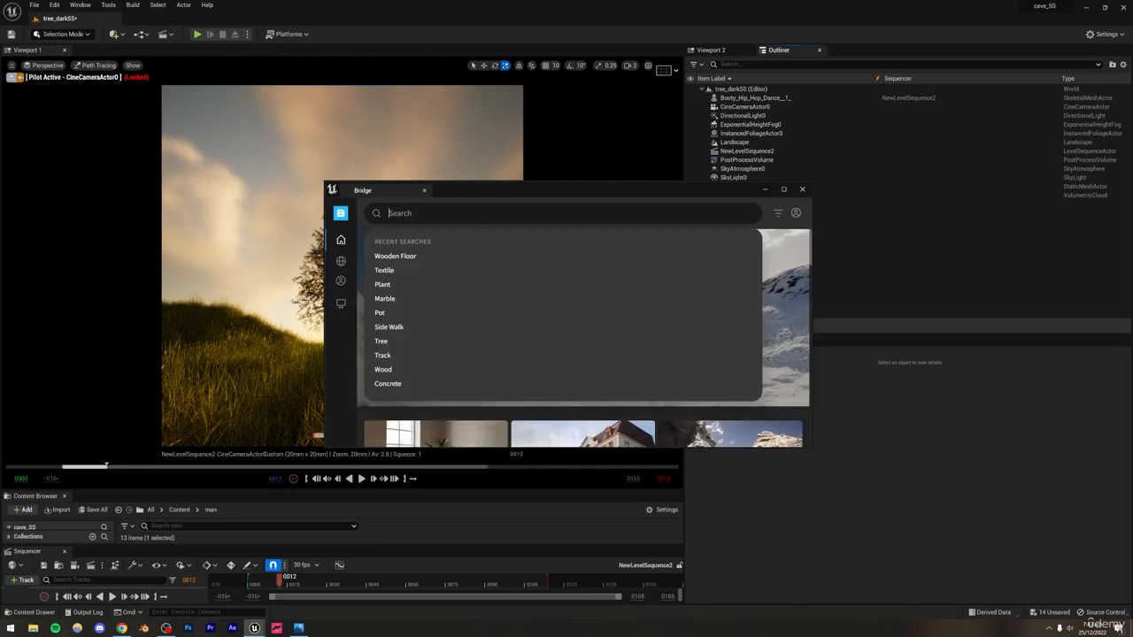
{"action": "type", "text": "mountain"}
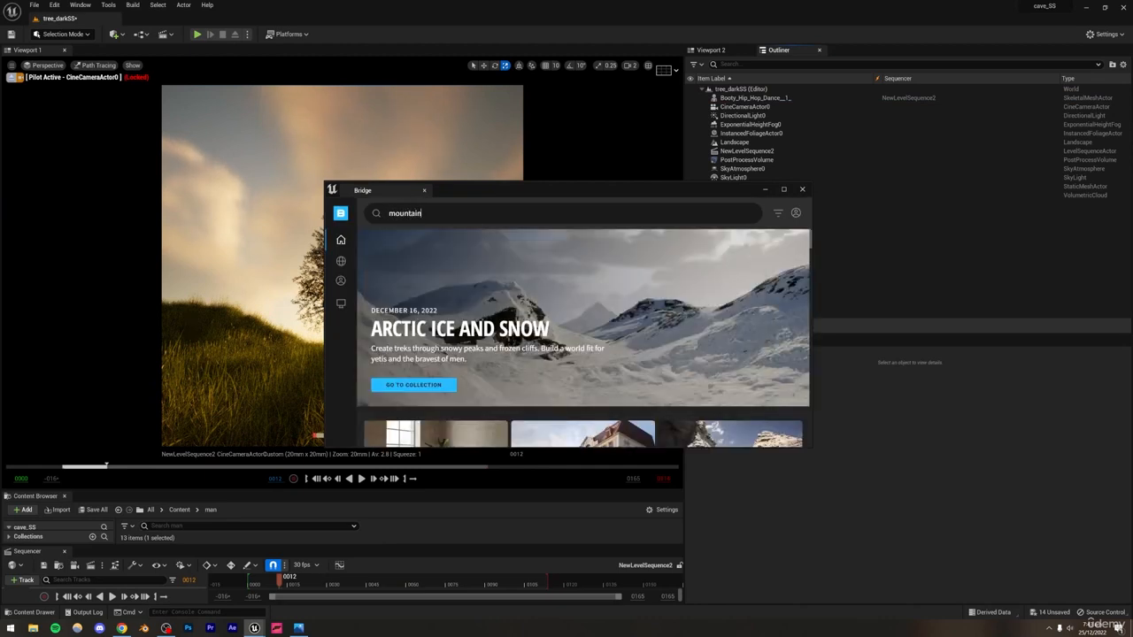
{"action": "key", "text": "Return"}
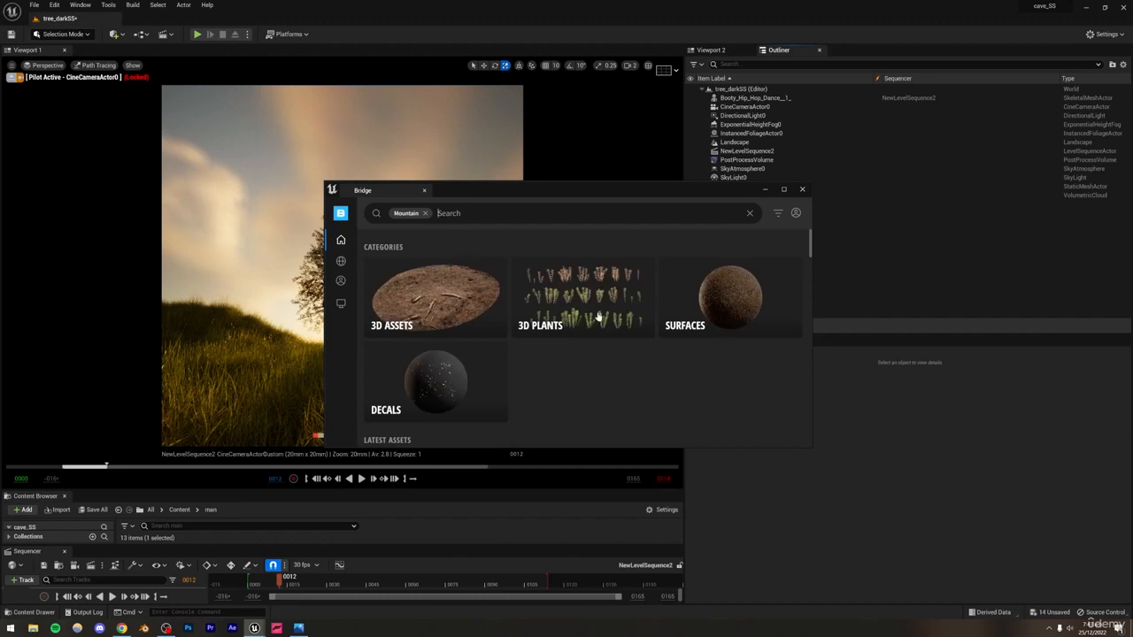
{"action": "scroll", "coordinate": [597, 315], "scroll_direction": "down", "scroll_amount": 5}
{"action": "scroll", "coordinate": [596, 314], "scroll_direction": "down", "scroll_amount": 8}
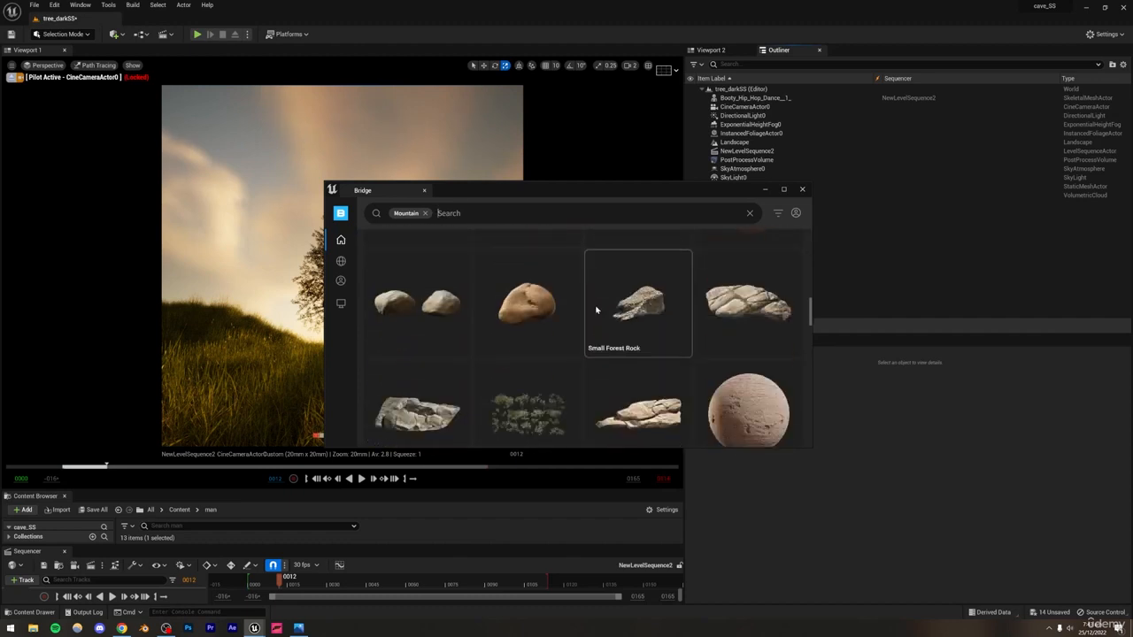
{"action": "scroll", "coordinate": [595, 307], "scroll_direction": "up", "scroll_amount": 2}
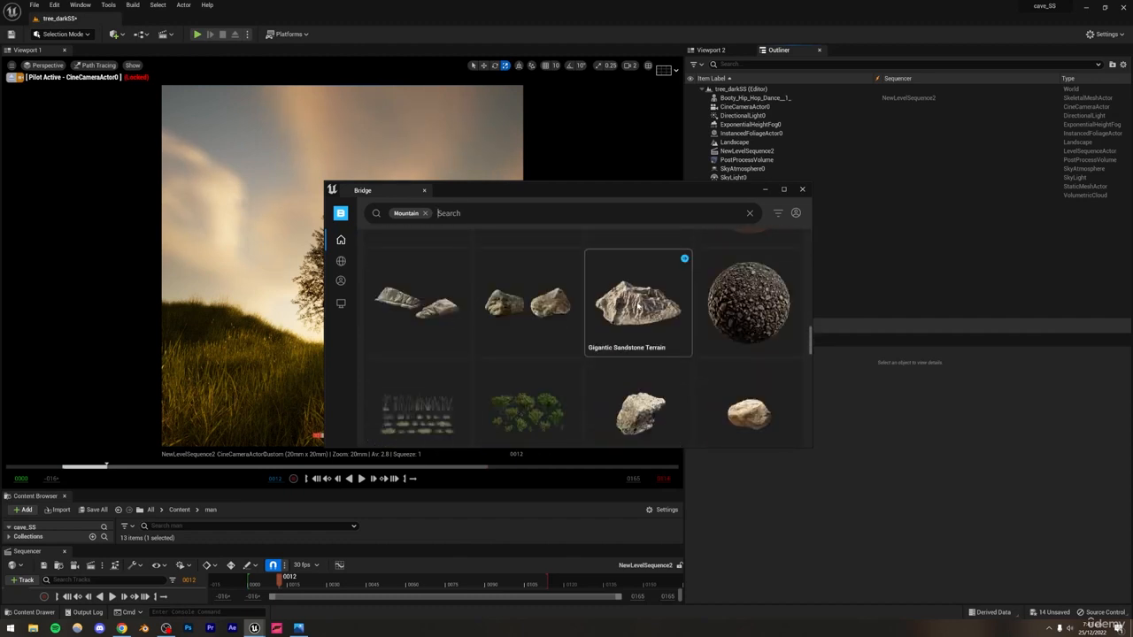
- Add the Gigantic Sandstone Terrain asset to the project at Medium Quality, and close Bridge
{"action": "left_click", "coordinate": [628, 306]}
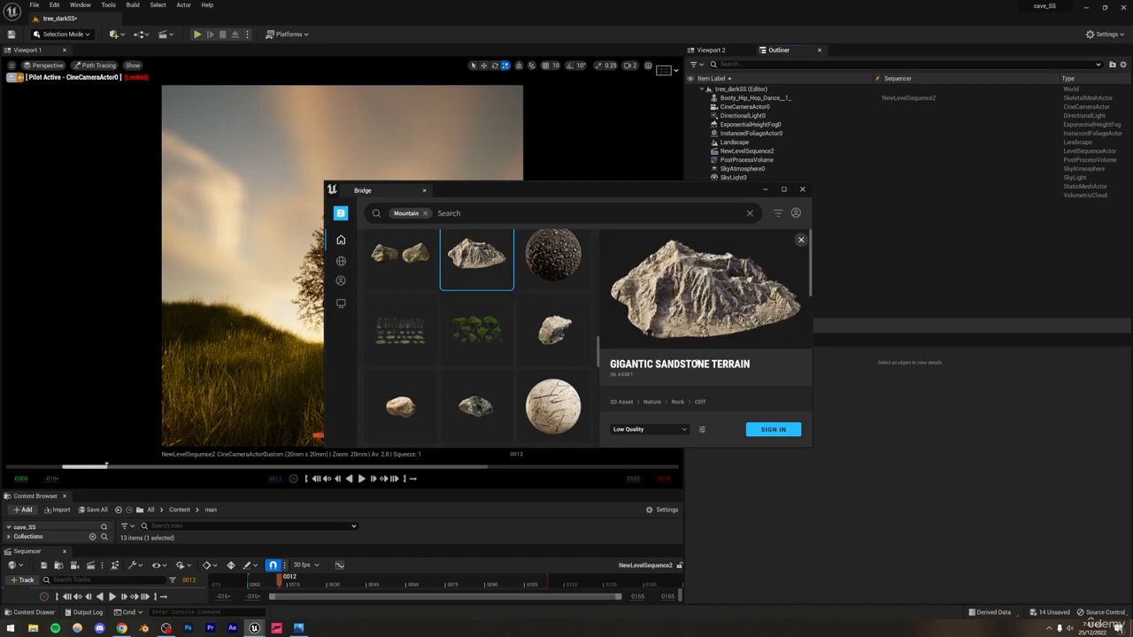
{"action": "left_click", "coordinate": [656, 431]}
{"action": "left_click", "coordinate": [630, 391]}
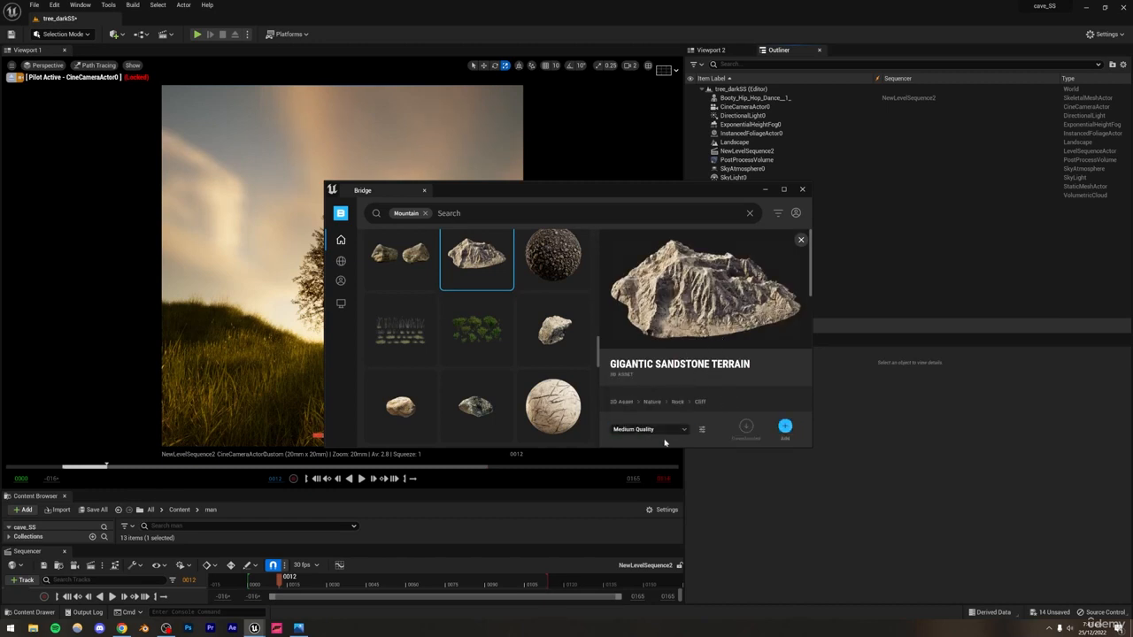
{"action": "left_click", "coordinate": [785, 426]}
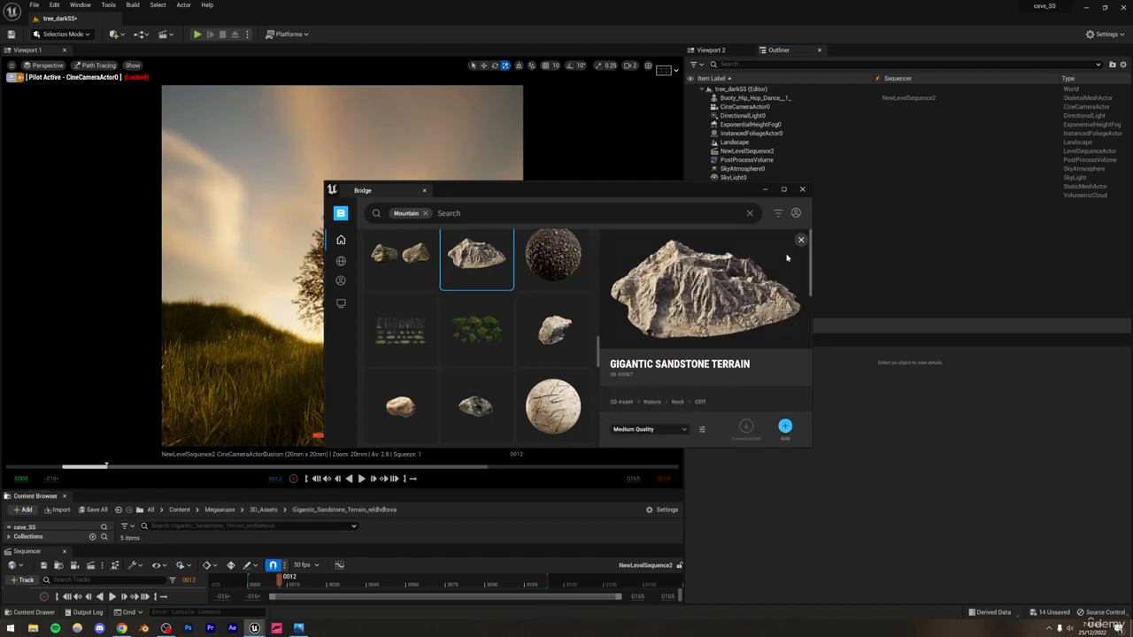
{"action": "left_click", "coordinate": [804, 190]}
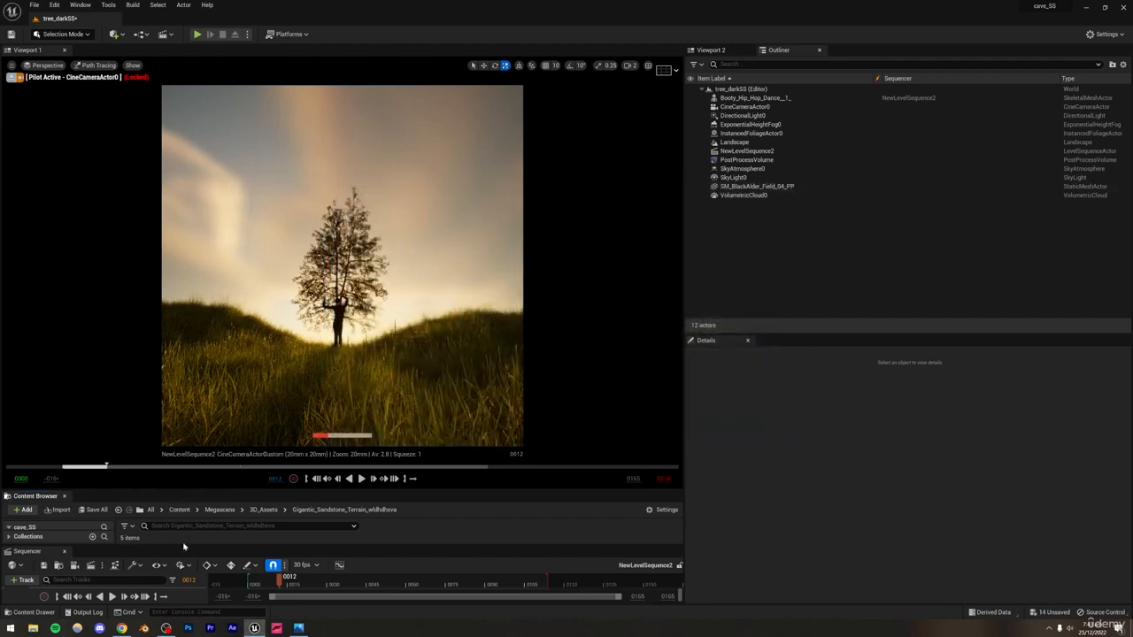
- Close the Sequencer, enlarge the Content Browser, and place the S_Gigantic_Sandstone_Terrain mesh in the scene near the tree
{"action": "left_click", "coordinate": [65, 551]}
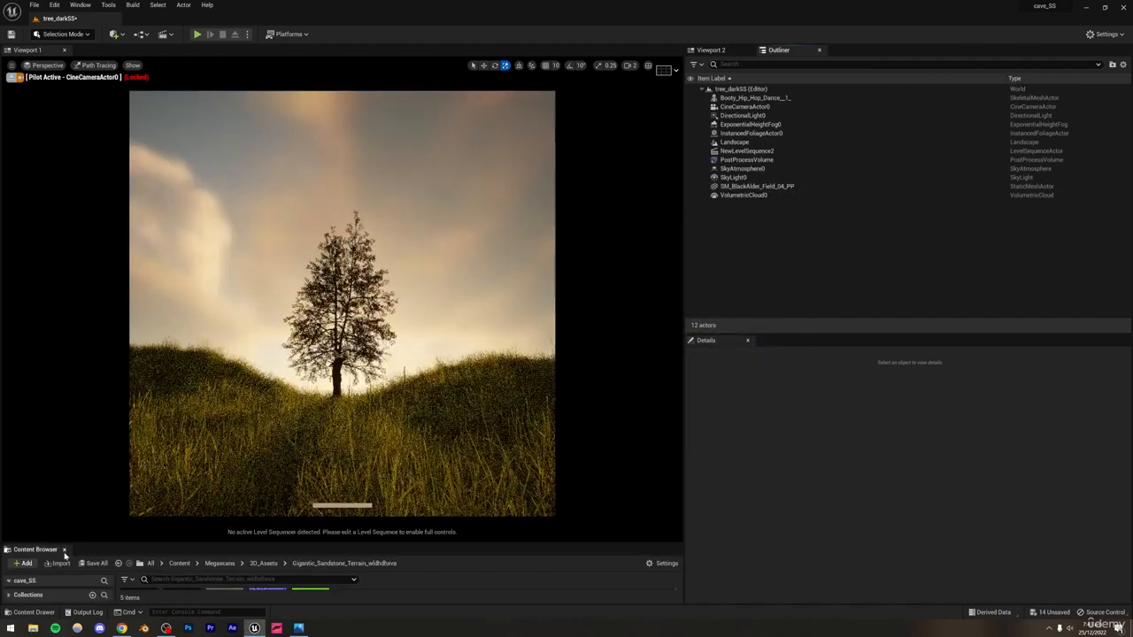
{"action": "left_click_drag", "start_coordinate": [117, 545], "coordinate": [131, 488]}
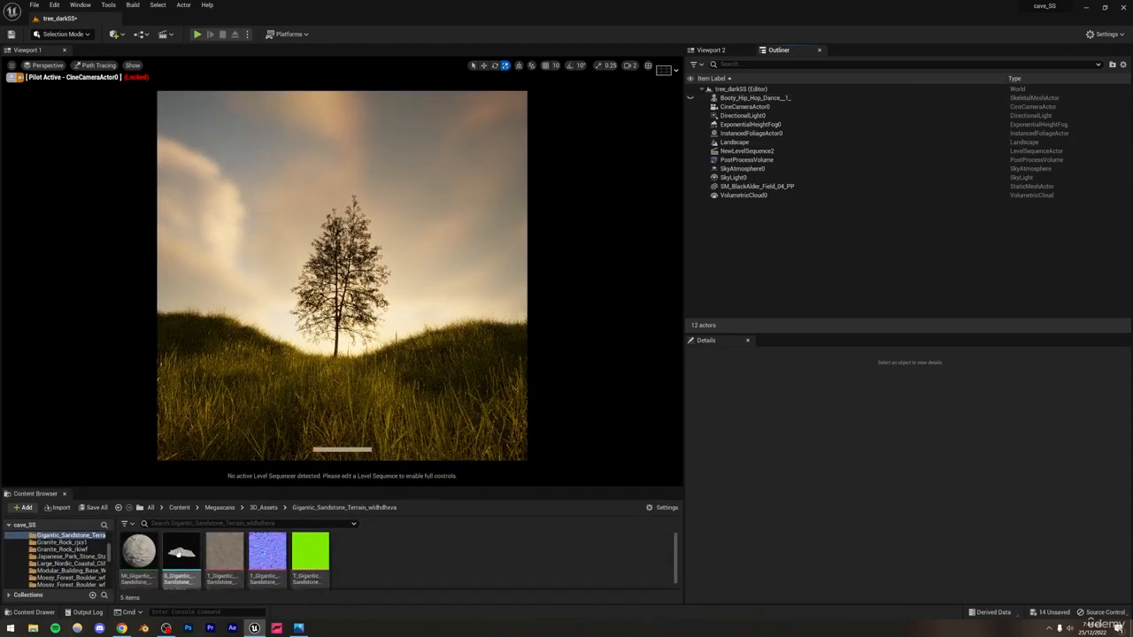
{"action": "left_click_drag", "start_coordinate": [181, 553], "coordinate": [360, 307]}
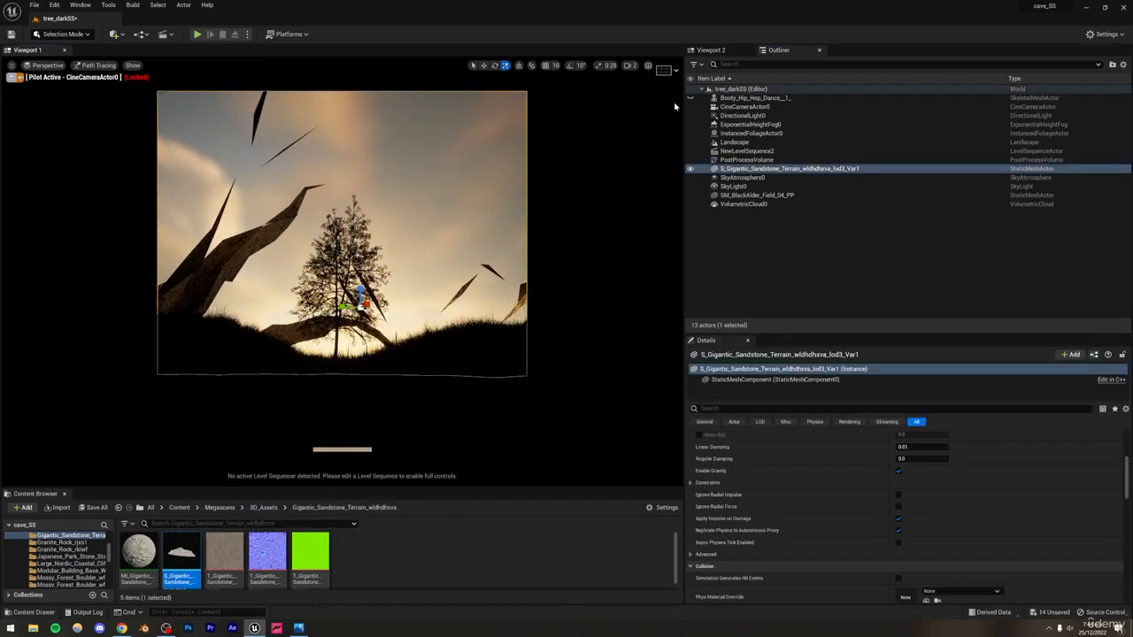
- In the second viewport, raise the camera speed to 6 and move the S_Gigantic_Sandstone_Terrain mesh far beyond the landscape
{"action": "left_click", "coordinate": [710, 49]}
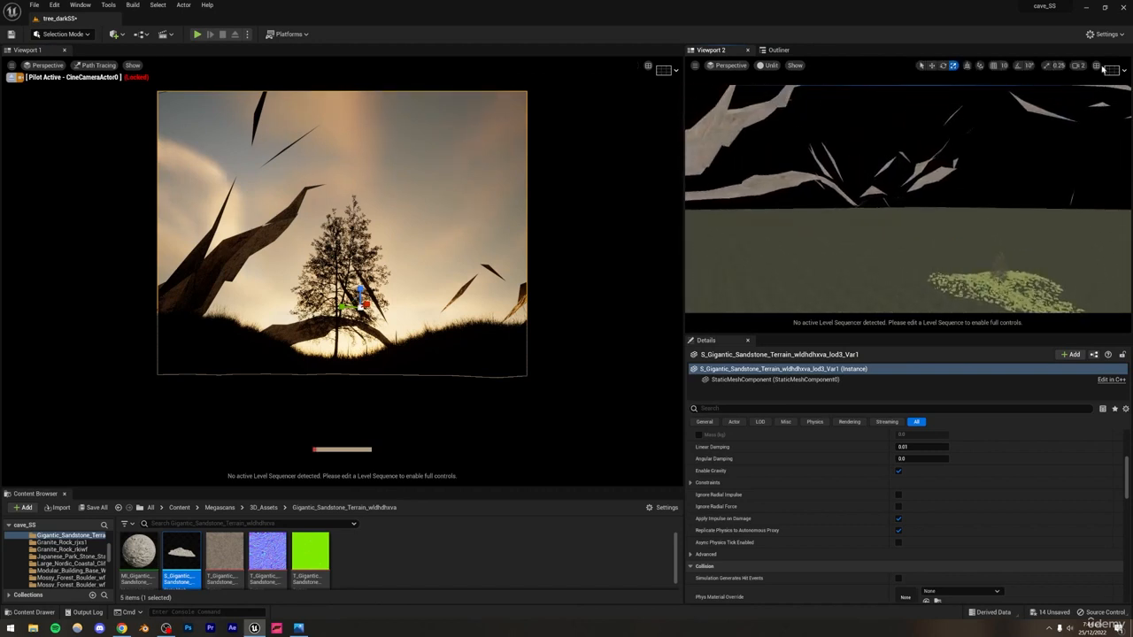
{"action": "left_click", "coordinate": [1059, 66]}
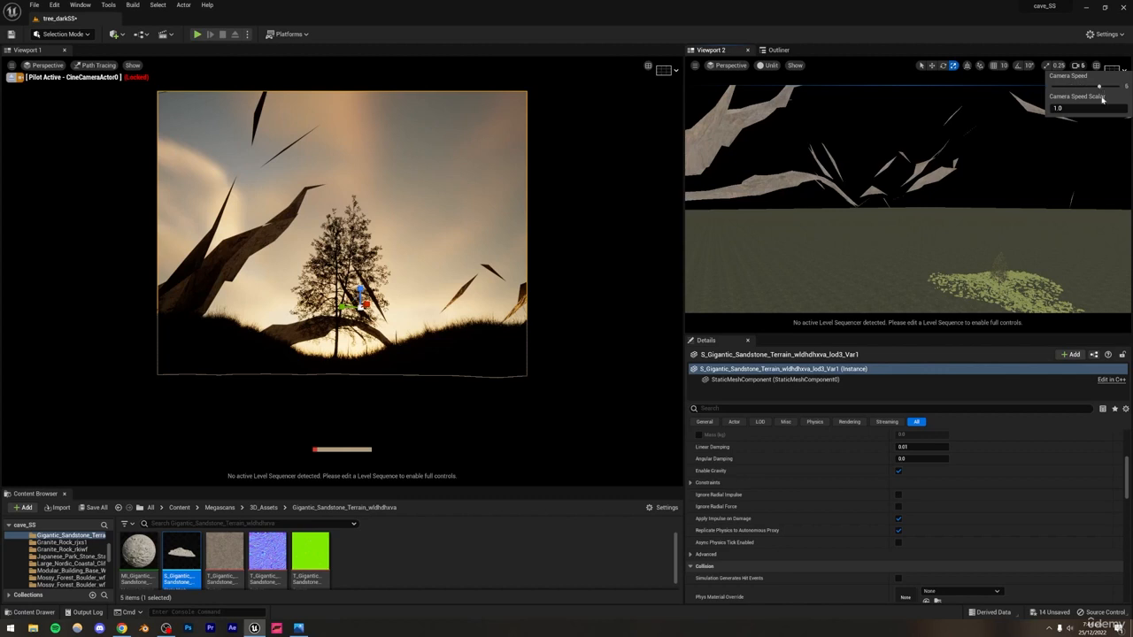
{"action": "right_click_drag", "start_coordinate": [1000, 186], "coordinate": [977, 252]}
{"action": "key", "text": "s"}
{"action": "left_click", "coordinate": [932, 65]}
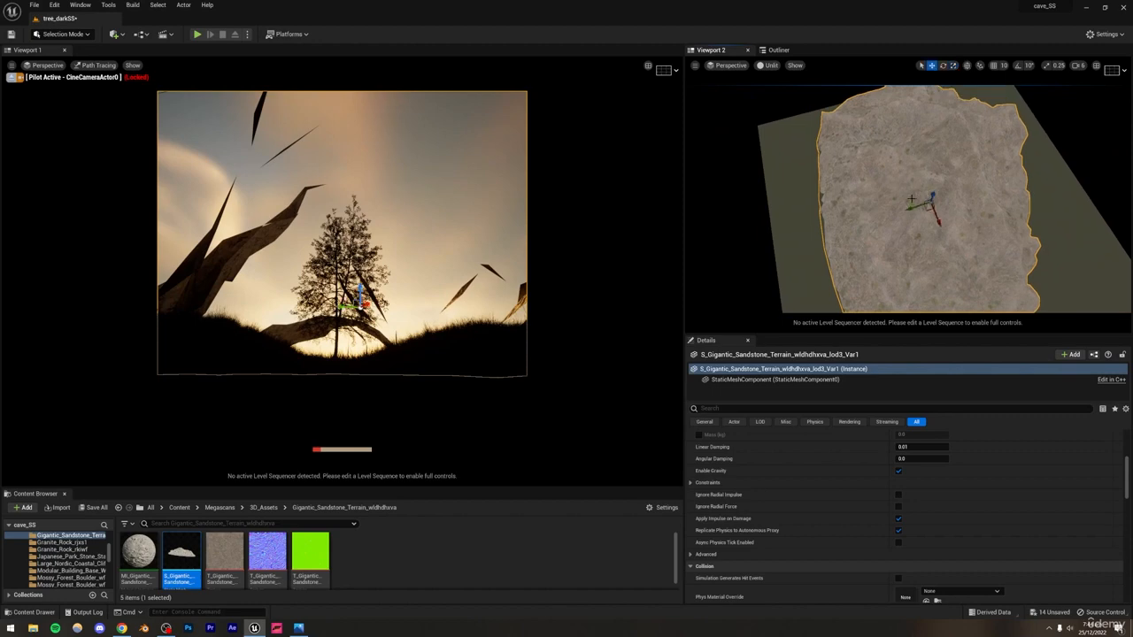
{"action": "left_click_drag", "start_coordinate": [931, 204], "coordinate": [1043, 204]}
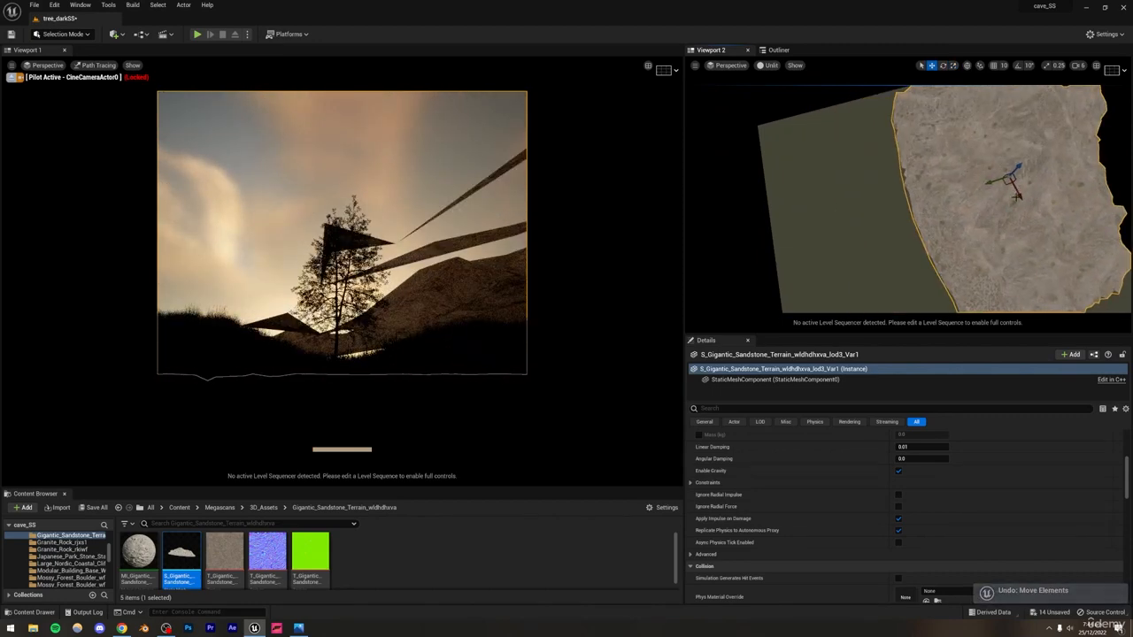
{"action": "key", "text": "ctrl+z"}
{"action": "left_click_drag", "start_coordinate": [930, 204], "coordinate": [870, 85]}
{"action": "right_click_drag", "start_coordinate": [881, 142], "coordinate": [875, 121]}
{"action": "left_click_drag", "start_coordinate": [931, 185], "coordinate": [1030, 104]}
- Rotate the sandstone terrain and raise it slightly so its ridge rises between the hills in the camera view
{"action": "left_click", "coordinate": [943, 66]}
{"action": "right_click_drag", "start_coordinate": [956, 92], "coordinate": [961, 51]}
{"action": "left_click", "coordinate": [931, 65]}
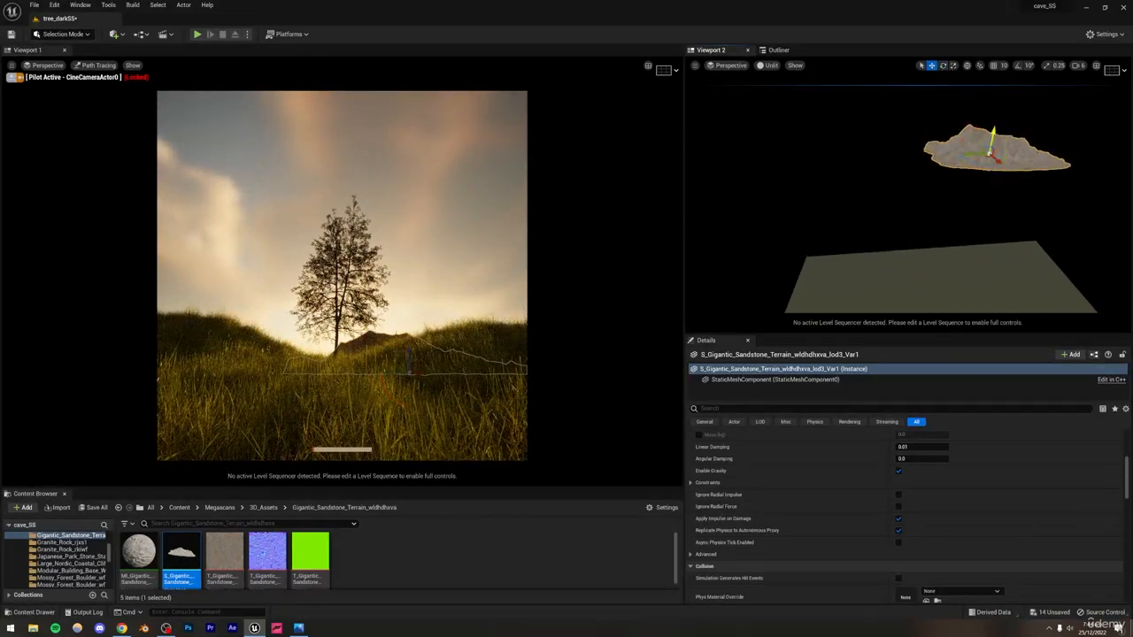
{"action": "left_click_drag", "start_coordinate": [992, 132], "coordinate": [993, 128]}
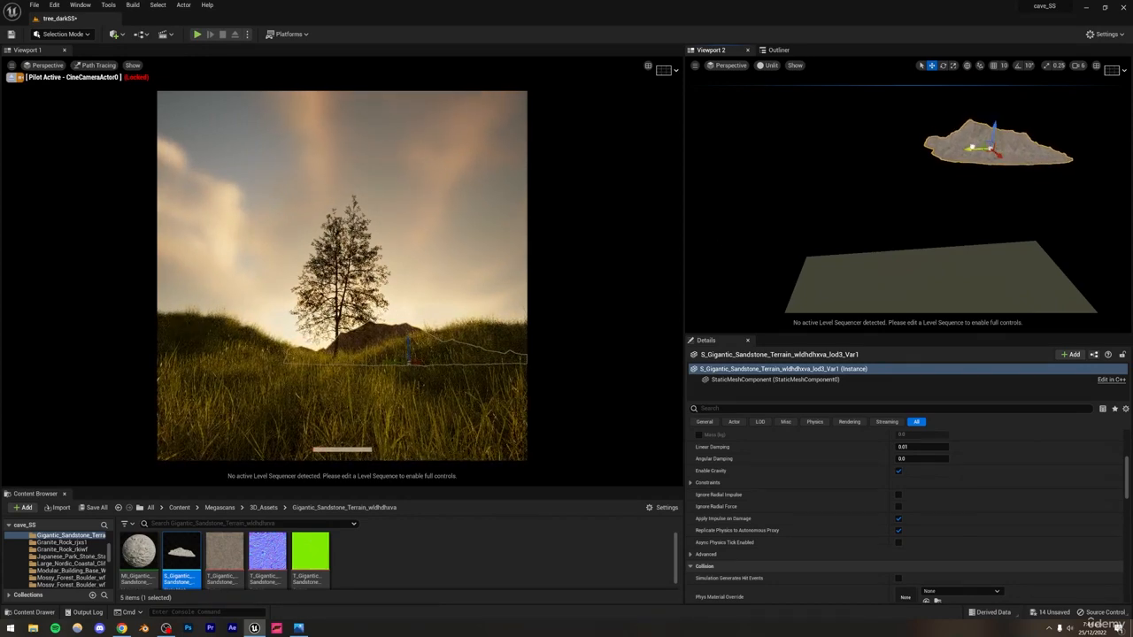
- Duplicate the sandstone terrain sideways and rotate the copy so the ridge spans both sides of the tree
{"action": "mouse_move", "coordinate": [971, 147]}
{"action": "left_mouse_down"}
{"action": "mouse_move", "coordinate": [855, 153]}
{"action": "mouse_move", "coordinate": [1004, 151]}
{"action": "mouse_move", "coordinate": [977, 138]}
{"action": "mouse_move", "coordinate": [964, 146]}
{"action": "left_mouse_up"}
{"action": "left_click", "coordinate": [945, 67]}
{"action": "left_click", "coordinate": [931, 66]}
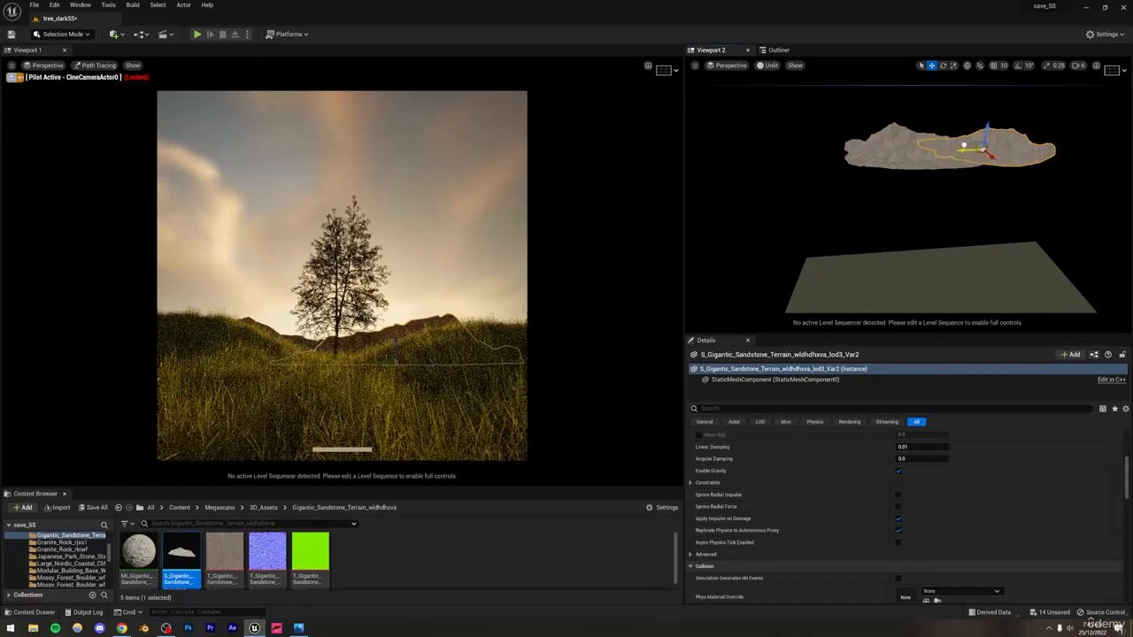
{"action": "left_click", "coordinate": [556, 208]}
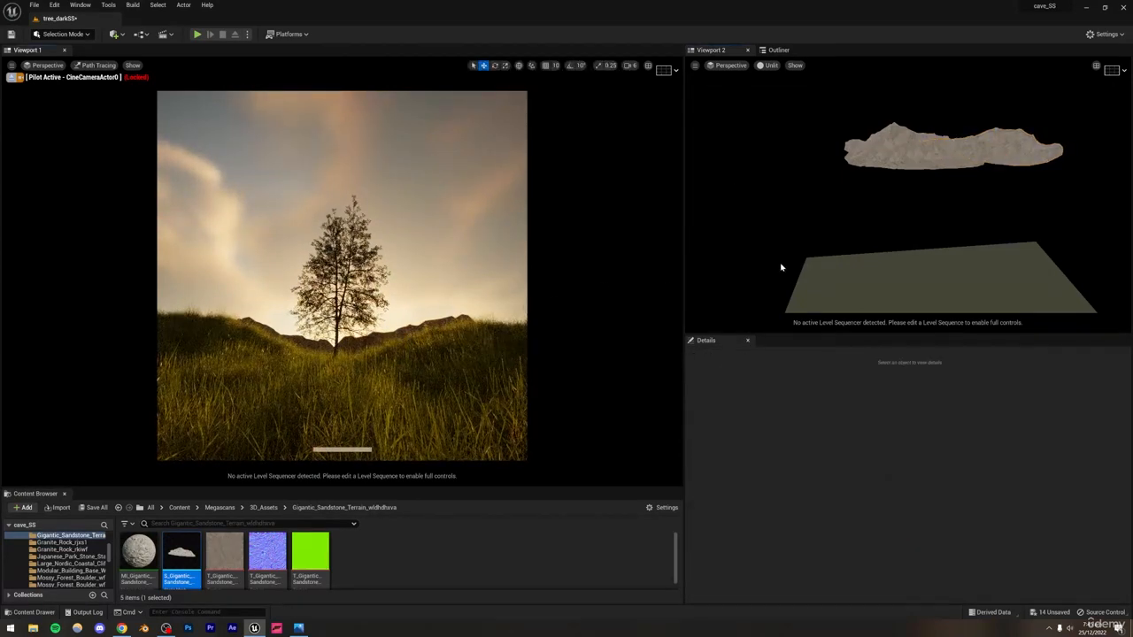
- Set the fog density of ExponentialHeightFog0 to 0.05
{"action": "left_click", "coordinate": [763, 51]}
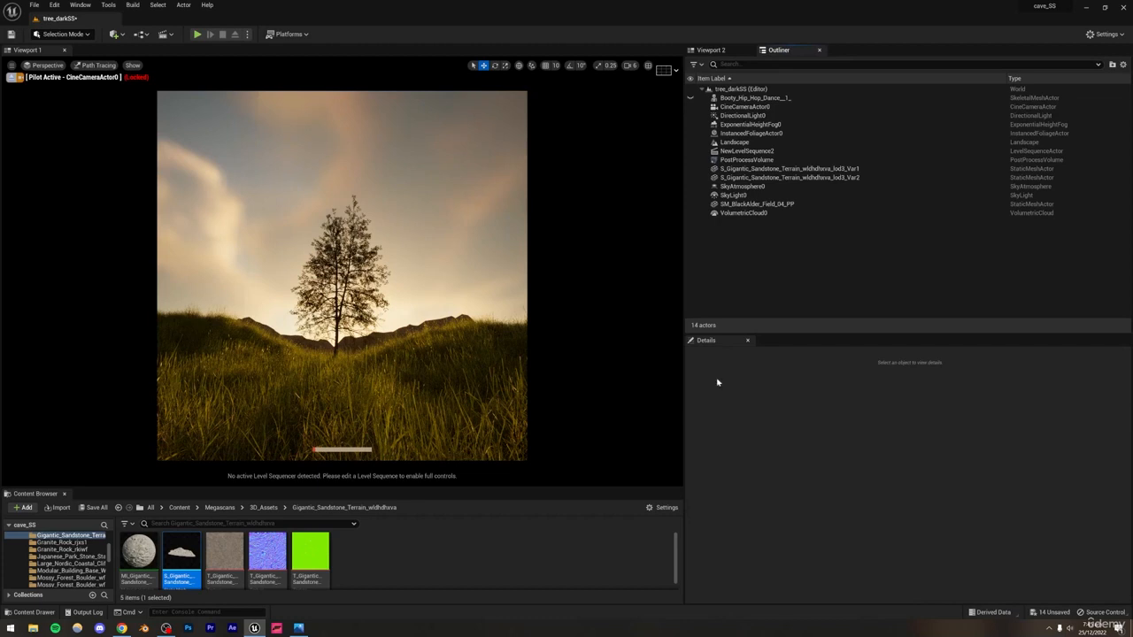
{"action": "left_click", "coordinate": [738, 127]}
{"action": "scroll", "coordinate": [871, 465], "scroll_direction": "down", "scroll_amount": 3}
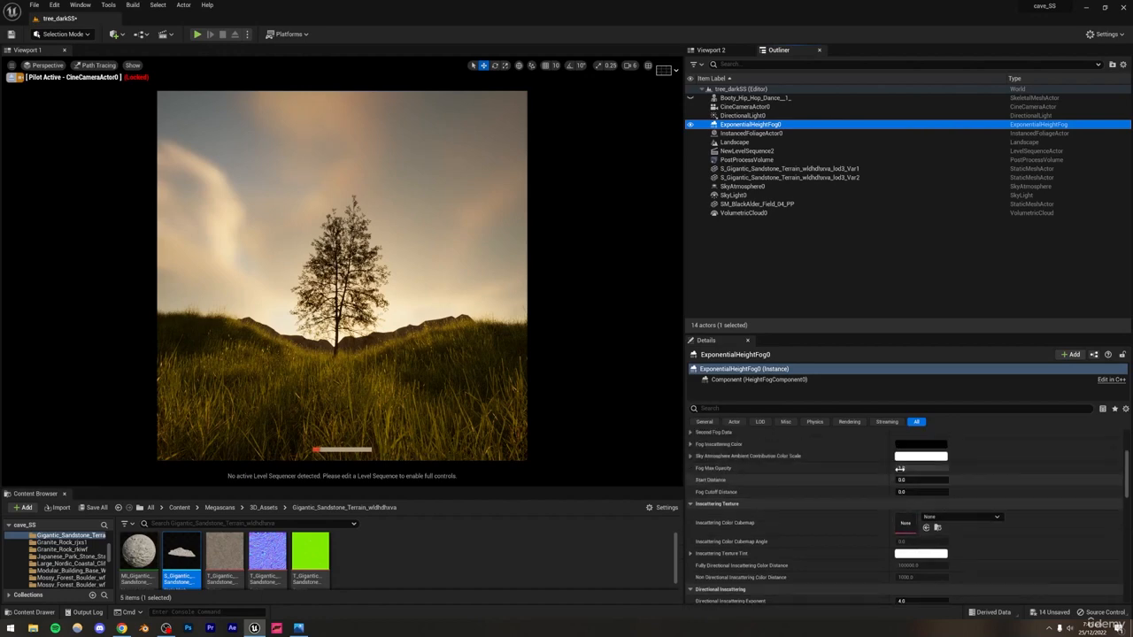
{"action": "scroll", "coordinate": [861, 472], "scroll_direction": "up", "scroll_amount": 4}
{"action": "left_click_drag", "start_coordinate": [912, 507], "coordinate": [973, 507]}
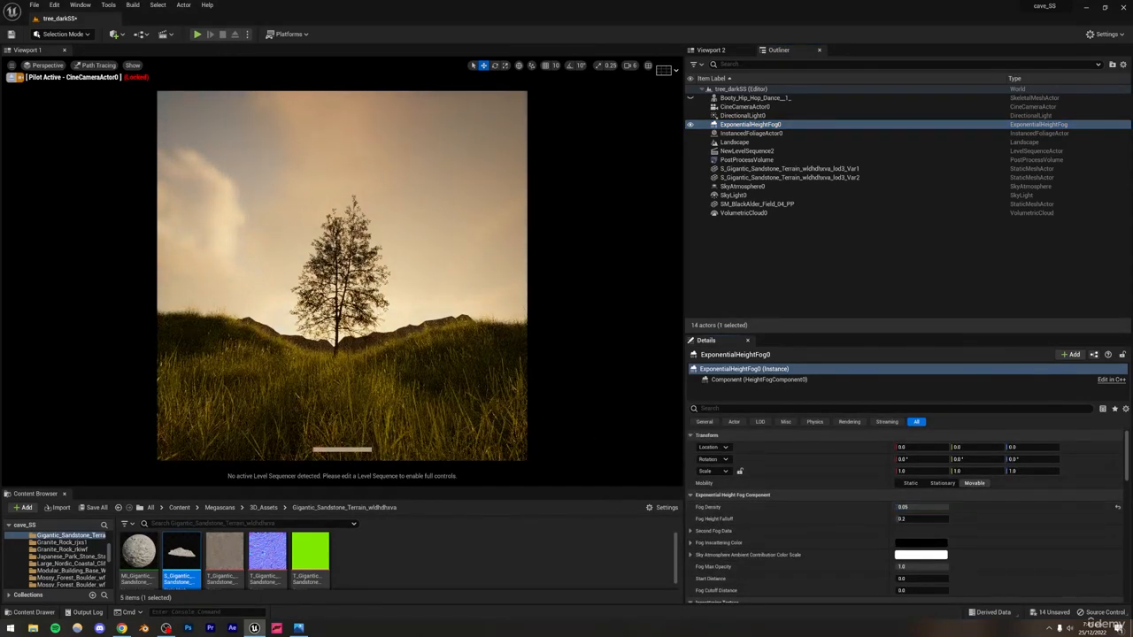
- Select both sandstone terrain meshes and move them together much farther away from the landscape
{"action": "left_click", "coordinate": [710, 49]}
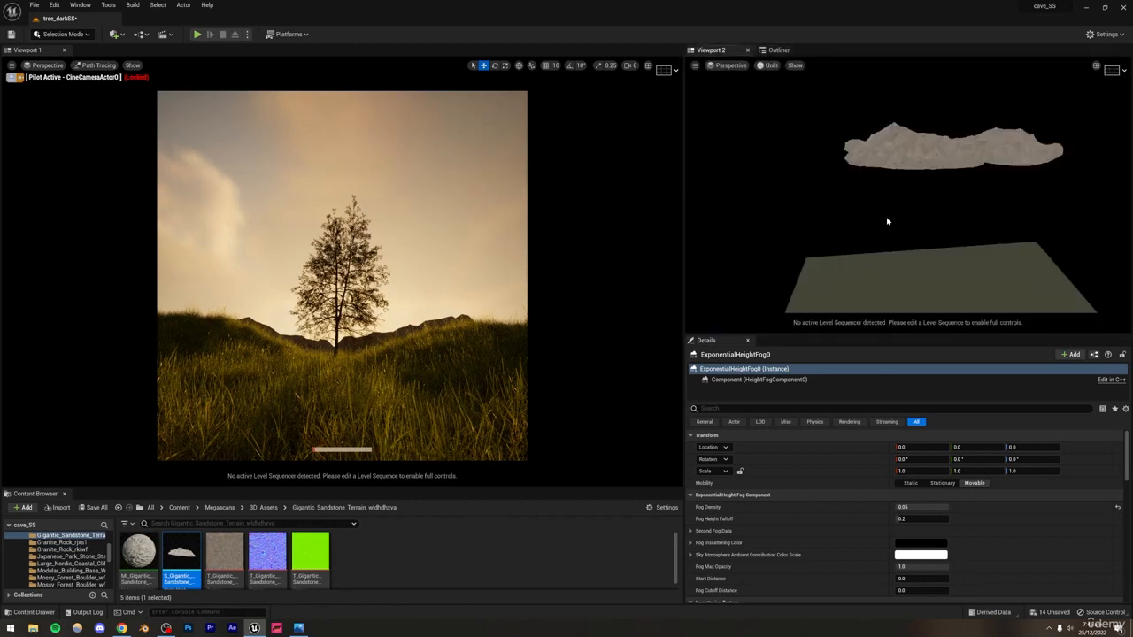
{"action": "right_click_drag", "start_coordinate": [888, 221], "coordinate": [859, 204]}
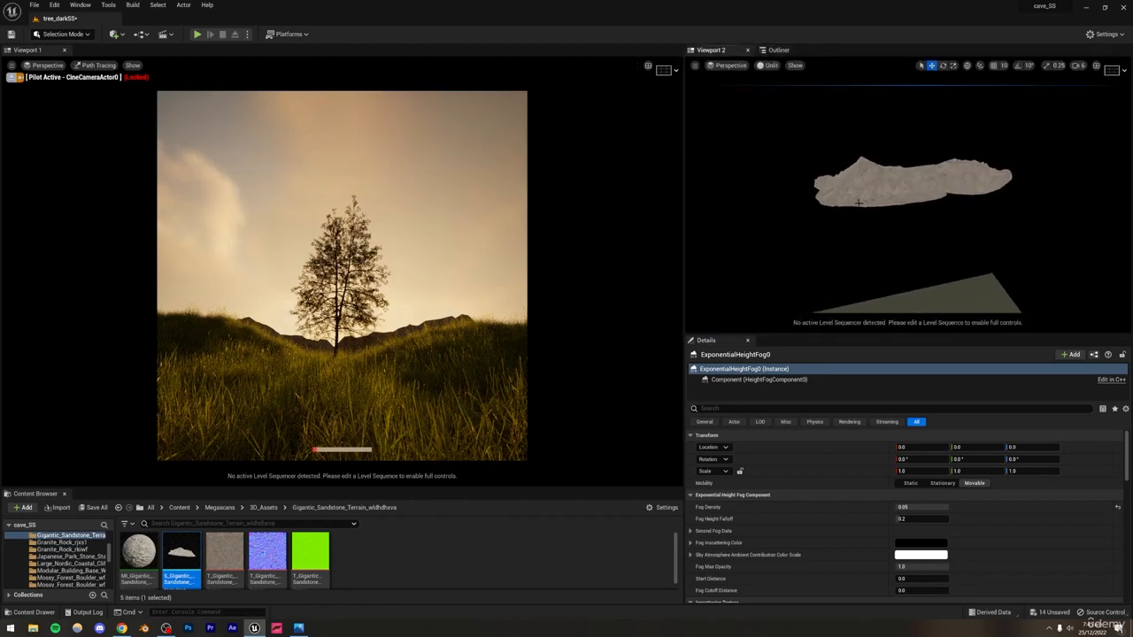
{"action": "left_click", "coordinate": [858, 204]}
{"action": "left_click", "coordinate": [963, 171], "text": "ctrl"}
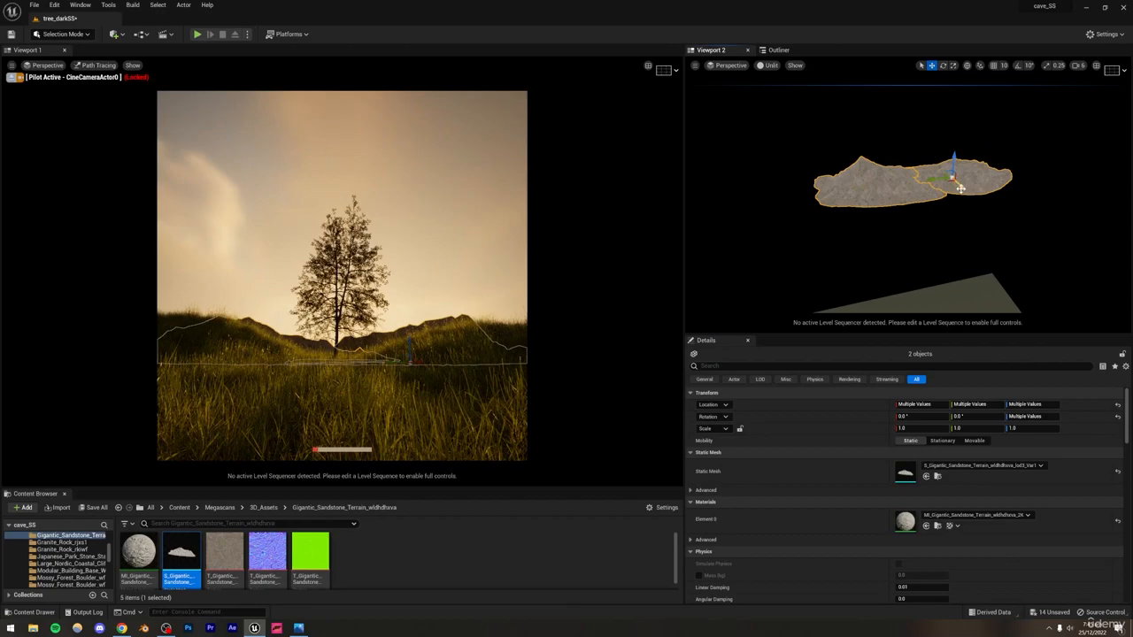
{"action": "left_click_drag", "start_coordinate": [961, 188], "coordinate": [928, 88]}
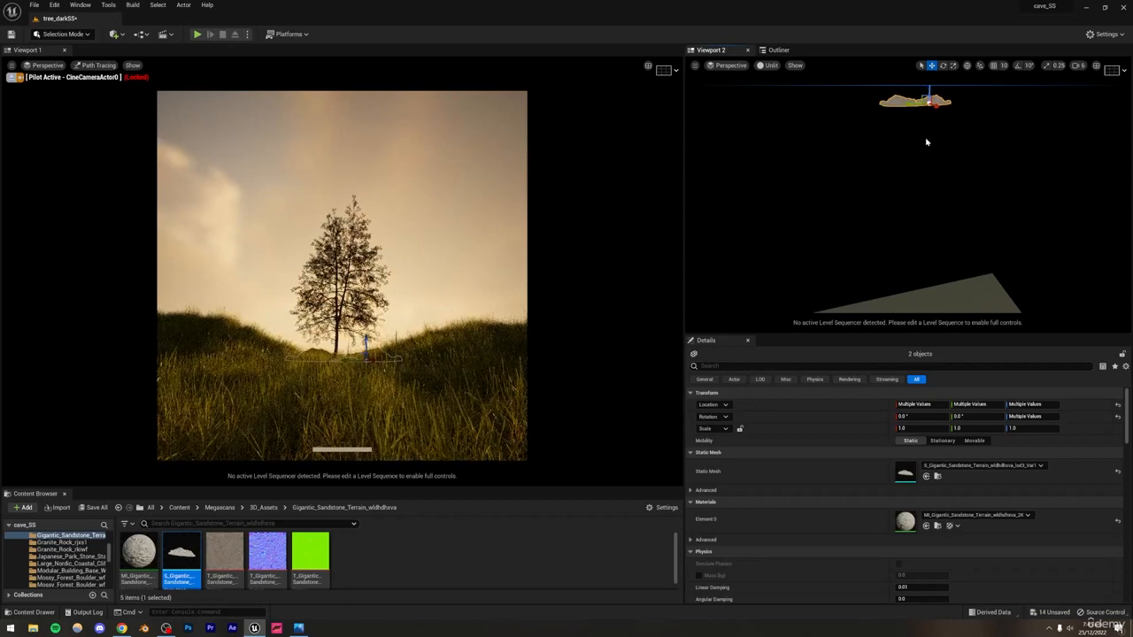
{"action": "middle_click_drag", "start_coordinate": [926, 141], "coordinate": [926, 106]}
- Scale both sandstone terrains uniformly to about 1.94, adjust their height, and deselect them
{"action": "left_click", "coordinate": [953, 65]}
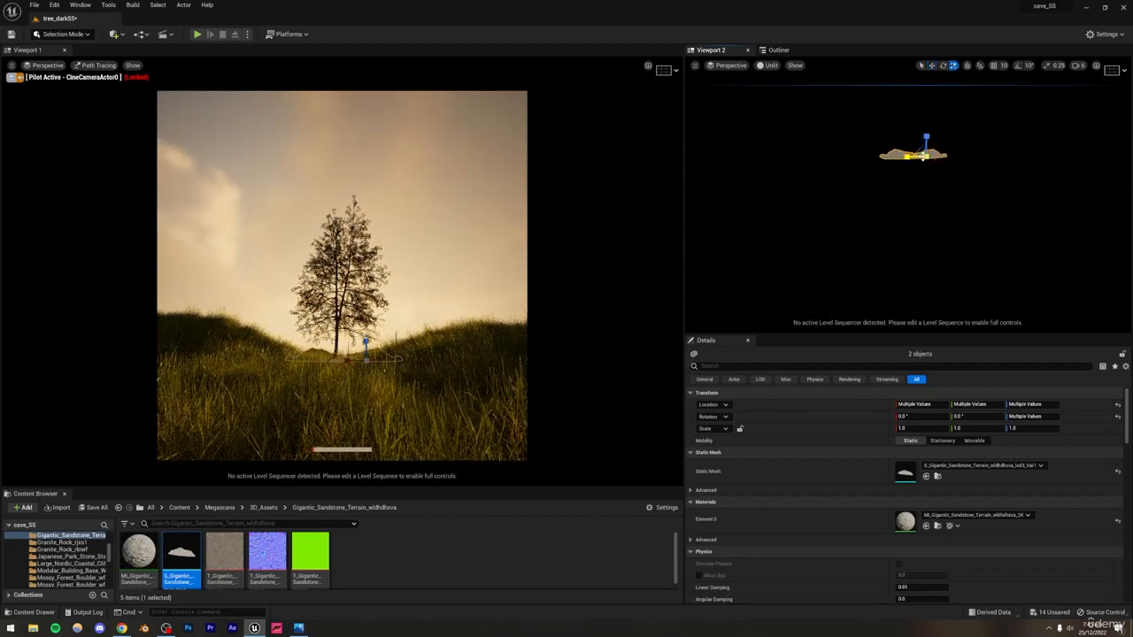
{"action": "left_click_drag", "start_coordinate": [925, 156], "coordinate": [939, 131]}
{"action": "key", "text": "w"}
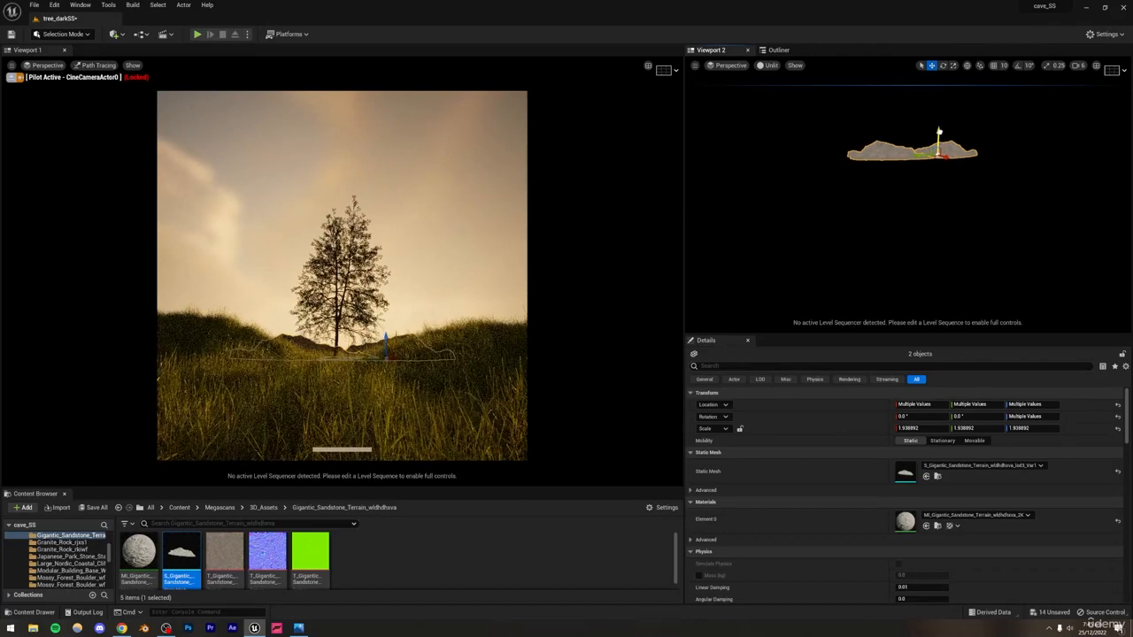
{"action": "left_click", "coordinate": [484, 232]}
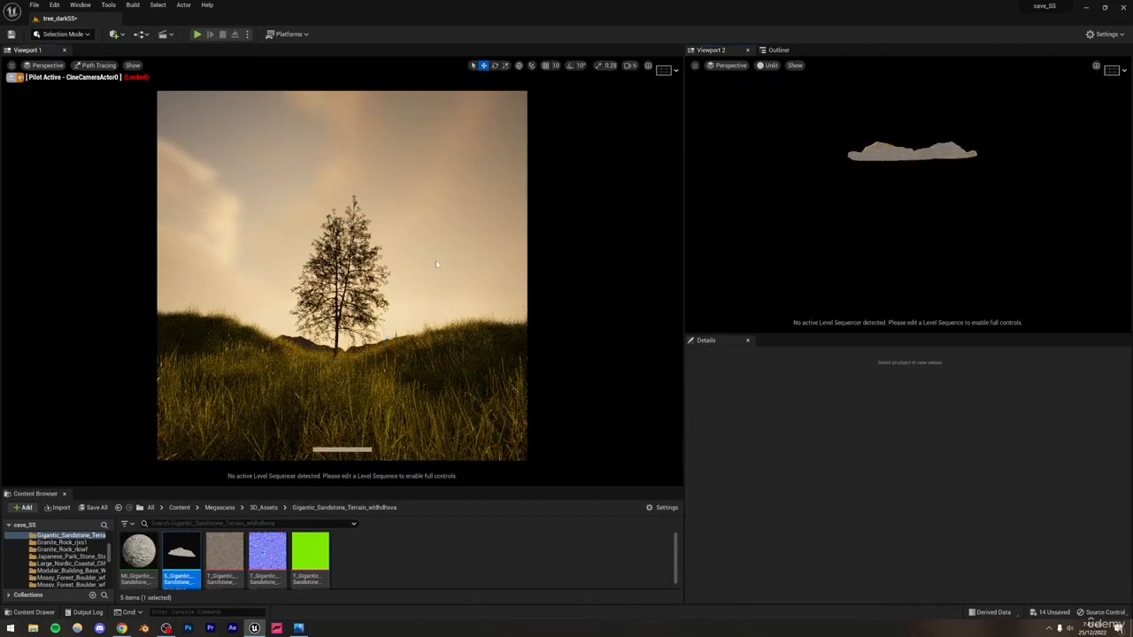
- Set the fog density of ExponentialHeightFog0 to 0.1 and enable Volumetric Fog
{"action": "left_click", "coordinate": [779, 51]}
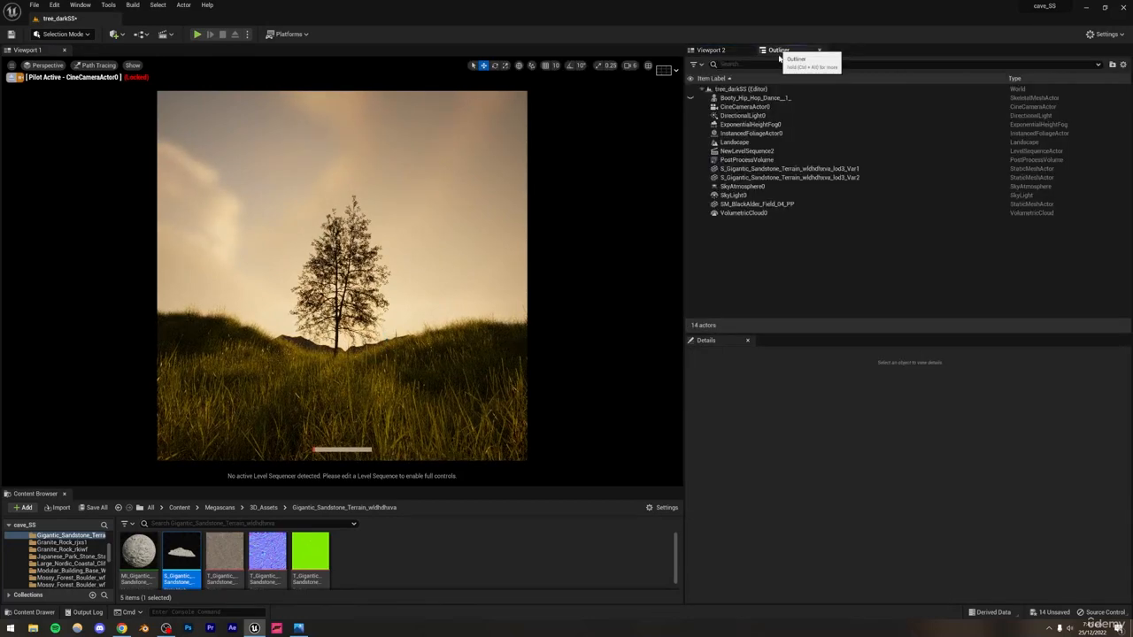
{"action": "left_click", "coordinate": [750, 125]}
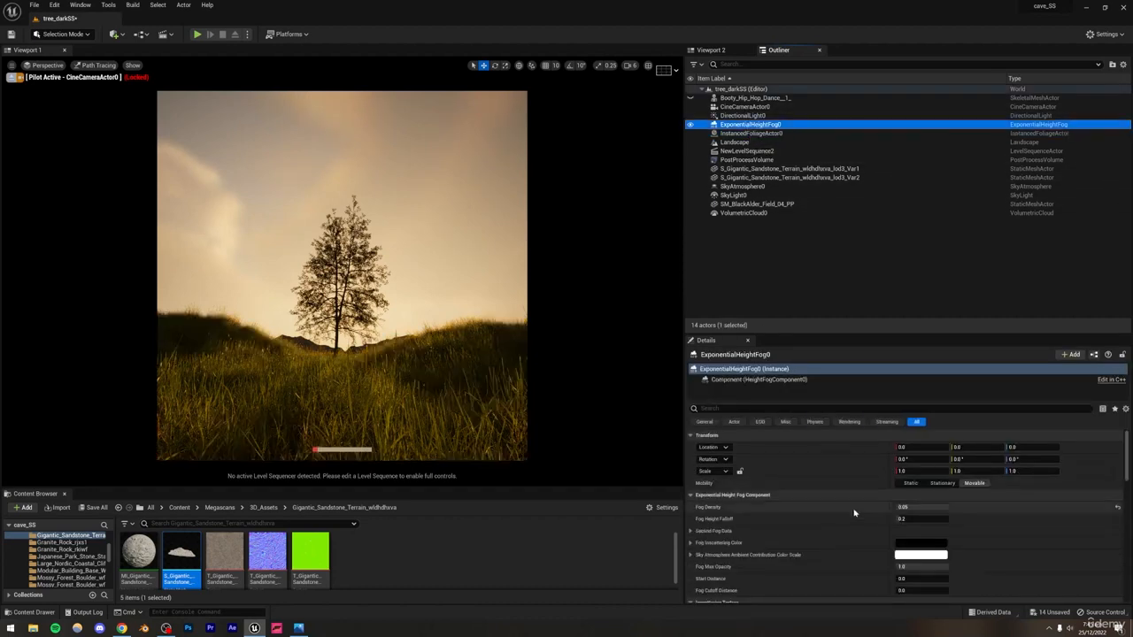
{"action": "left_click", "coordinate": [905, 506]}
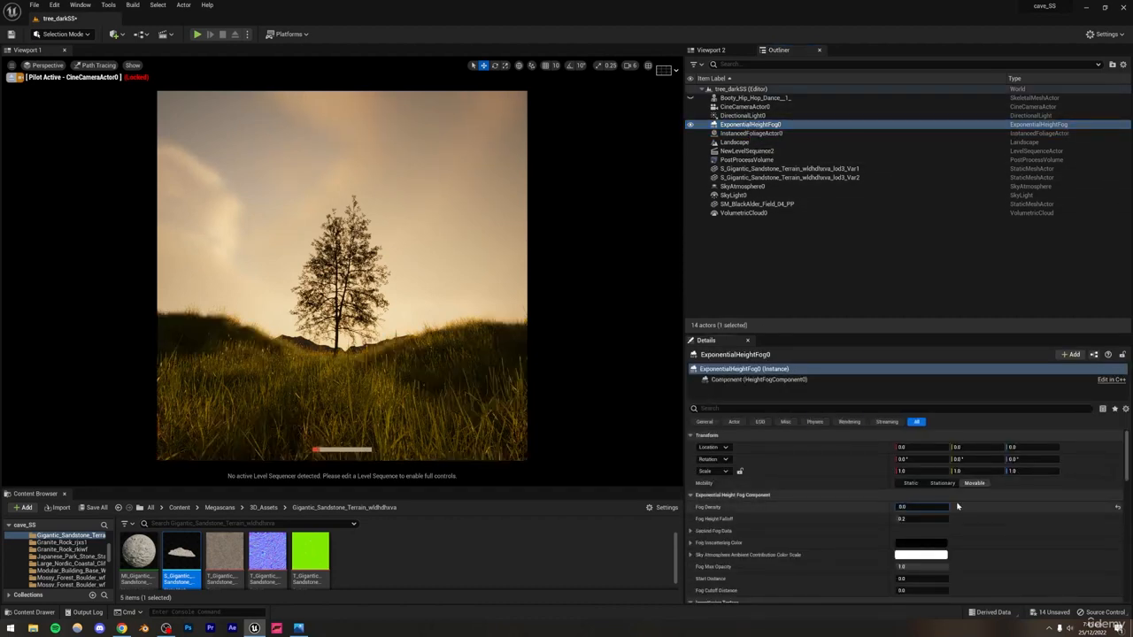
{"action": "type", "text": "0.1"}
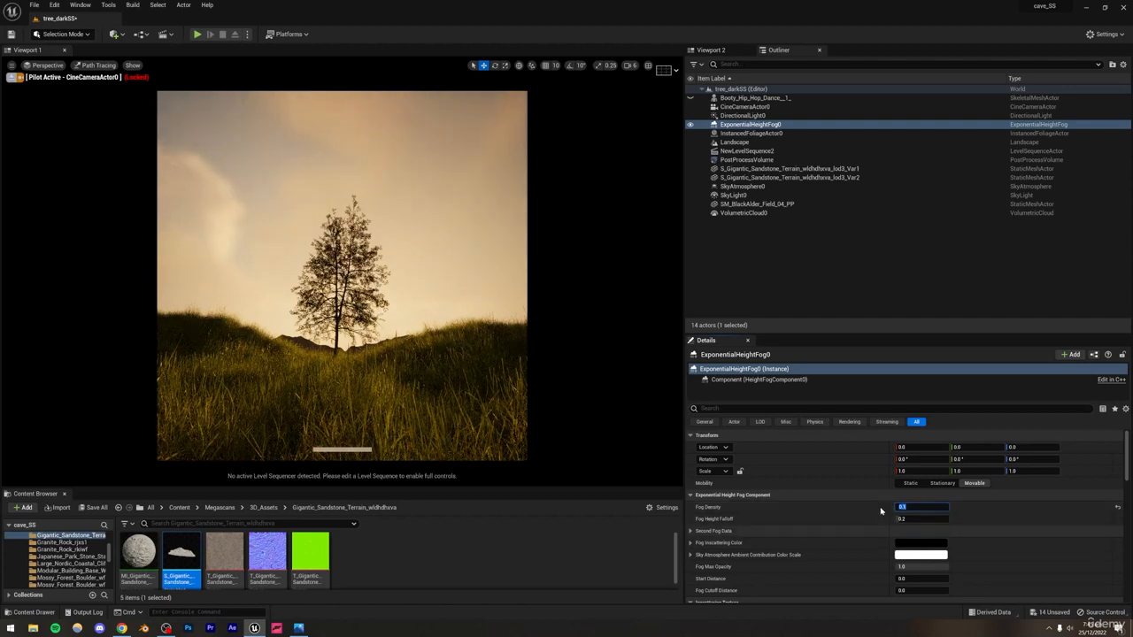
{"action": "key", "text": "Return"}
{"action": "scroll", "coordinate": [866, 514], "scroll_direction": "down", "scroll_amount": 5}
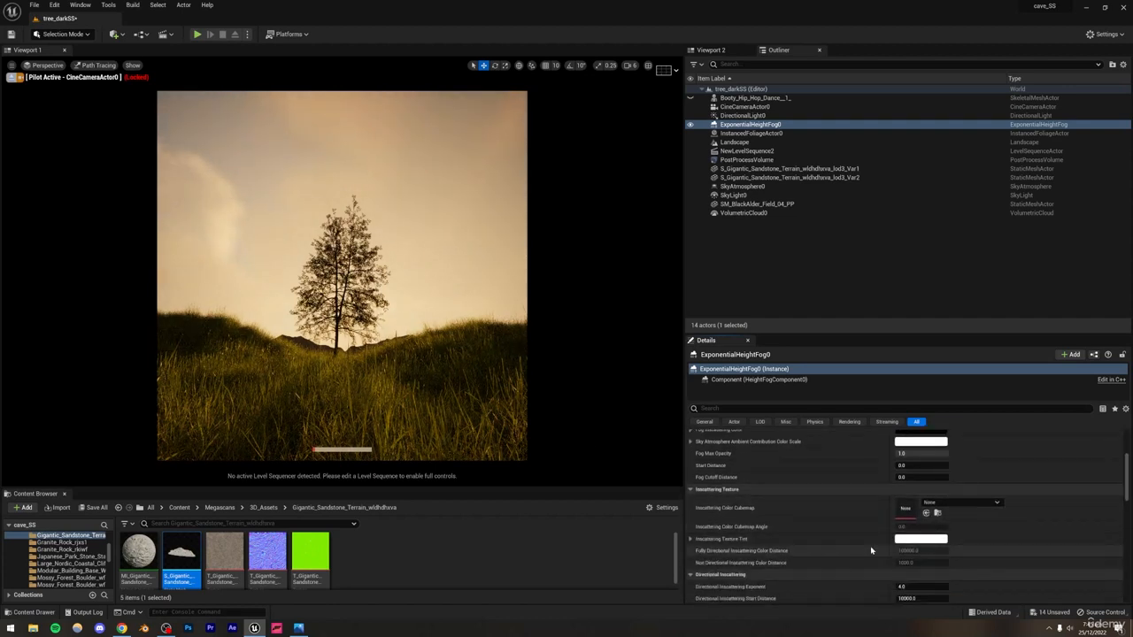
{"action": "scroll", "coordinate": [876, 537], "scroll_direction": "down", "scroll_amount": 3}
{"action": "left_click", "coordinate": [898, 537]}
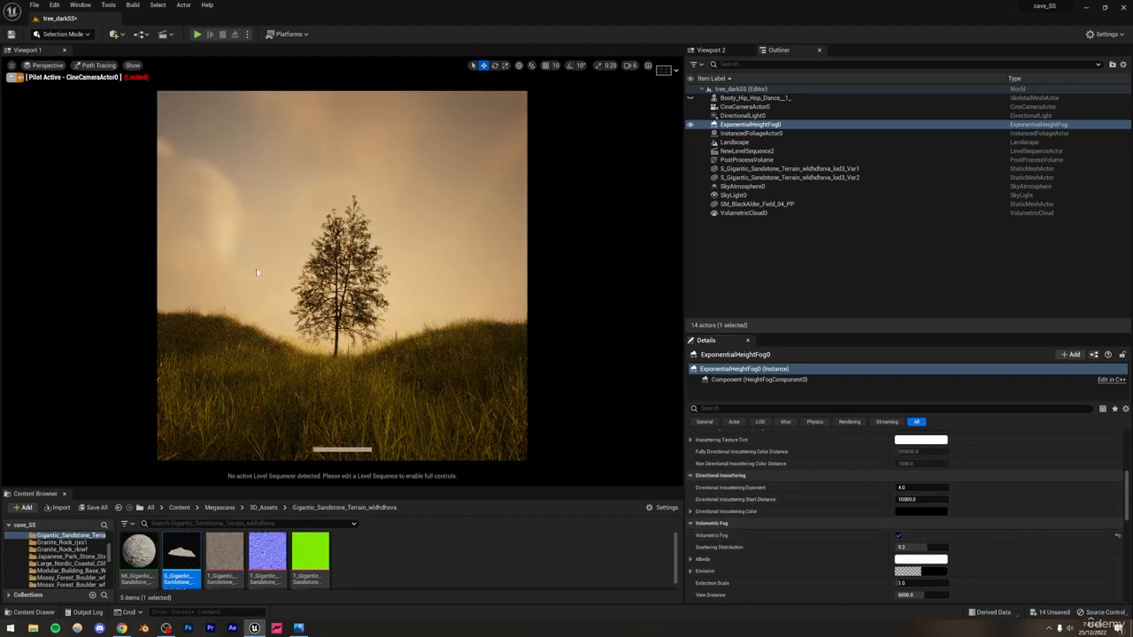
- Reduce the fog density of ExponentialHeightFog0 to 0.01 and leave everything deselected
{"action": "scroll", "coordinate": [883, 525], "scroll_direction": "up", "scroll_amount": 8}
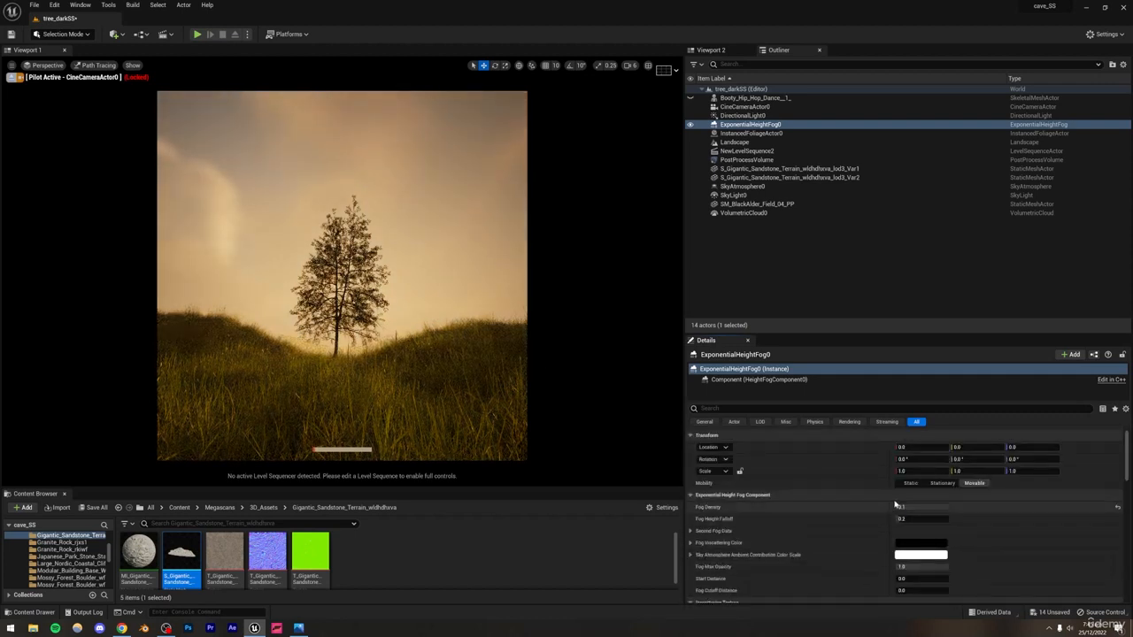
{"action": "left_click", "coordinate": [901, 507]}
{"action": "type", "text": "0.01"}
{"action": "key", "text": "Return"}
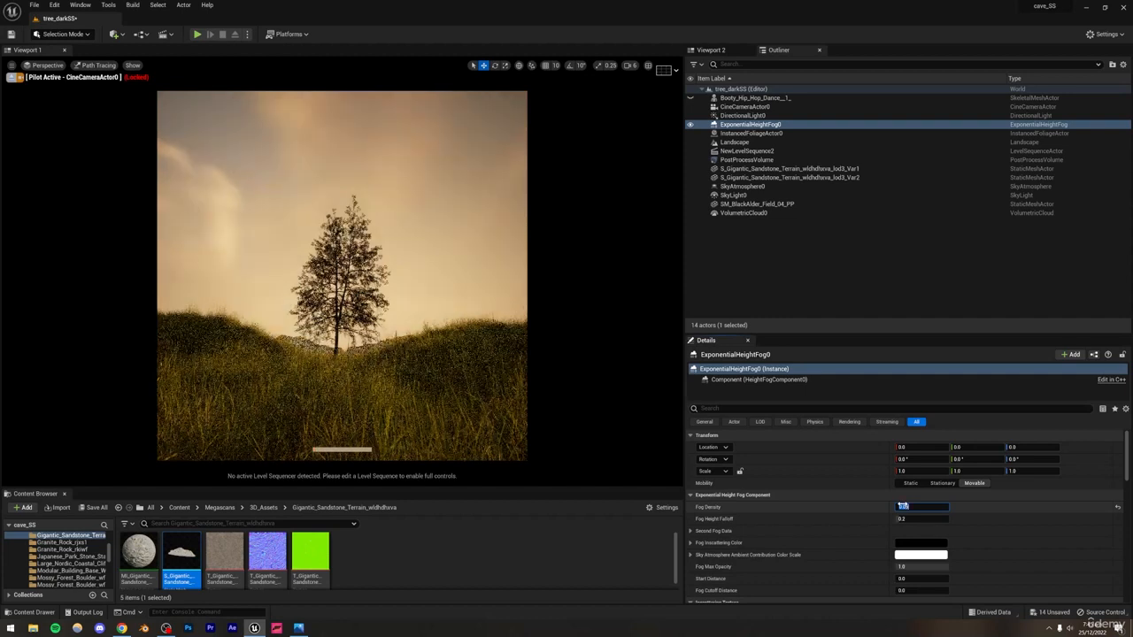
{"action": "left_click", "coordinate": [642, 307]}
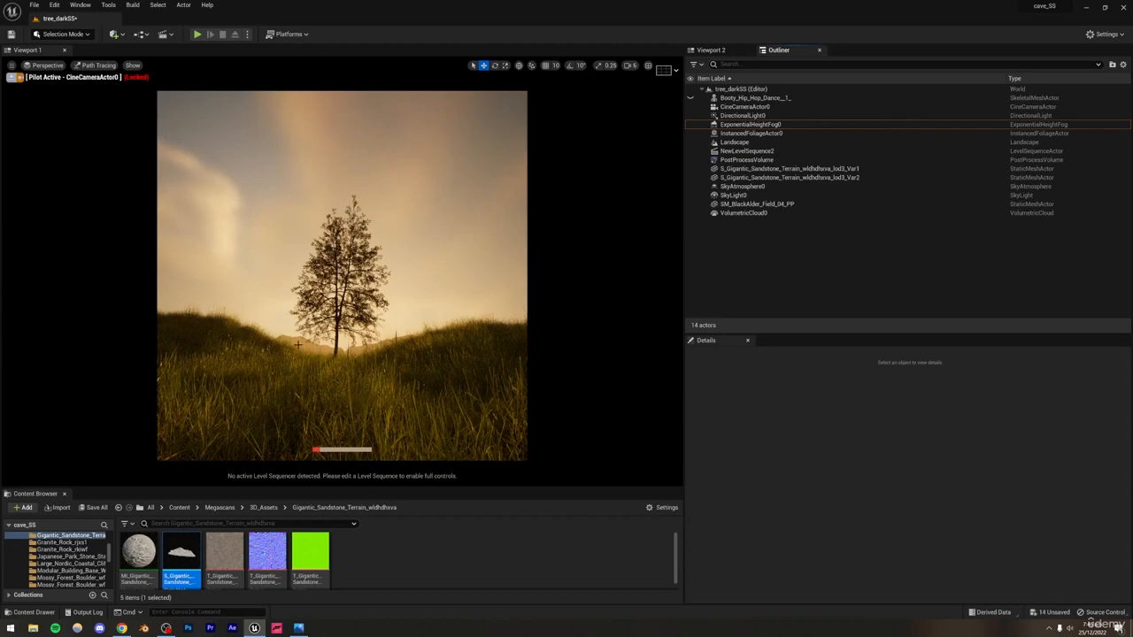
{"action": "left_click", "coordinate": [295, 342]}
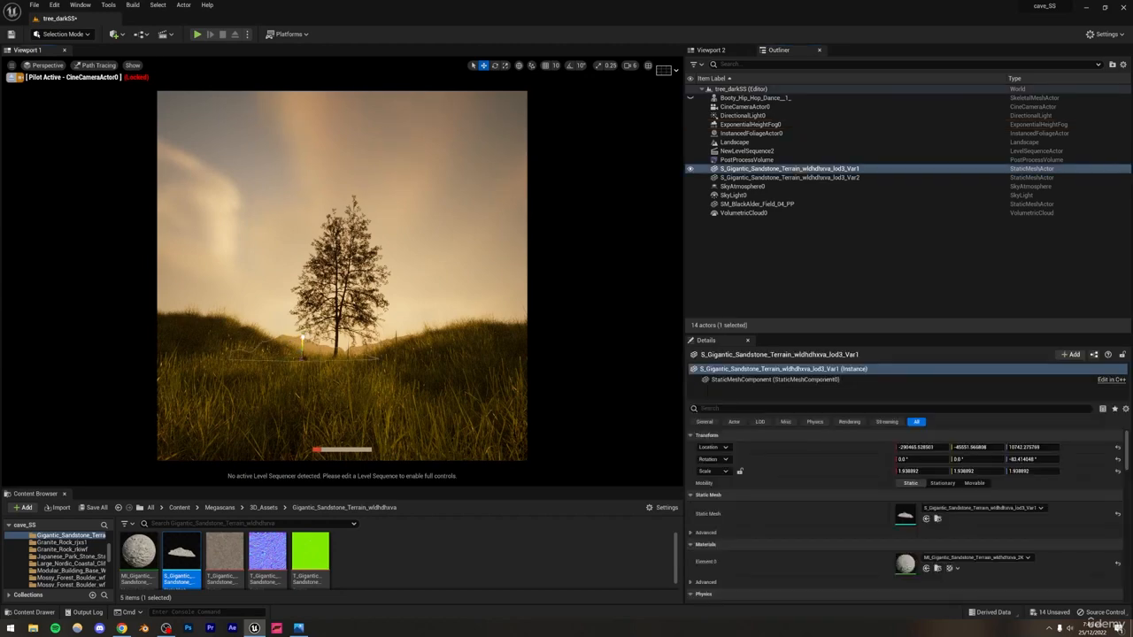
{"action": "left_click", "coordinate": [449, 263]}
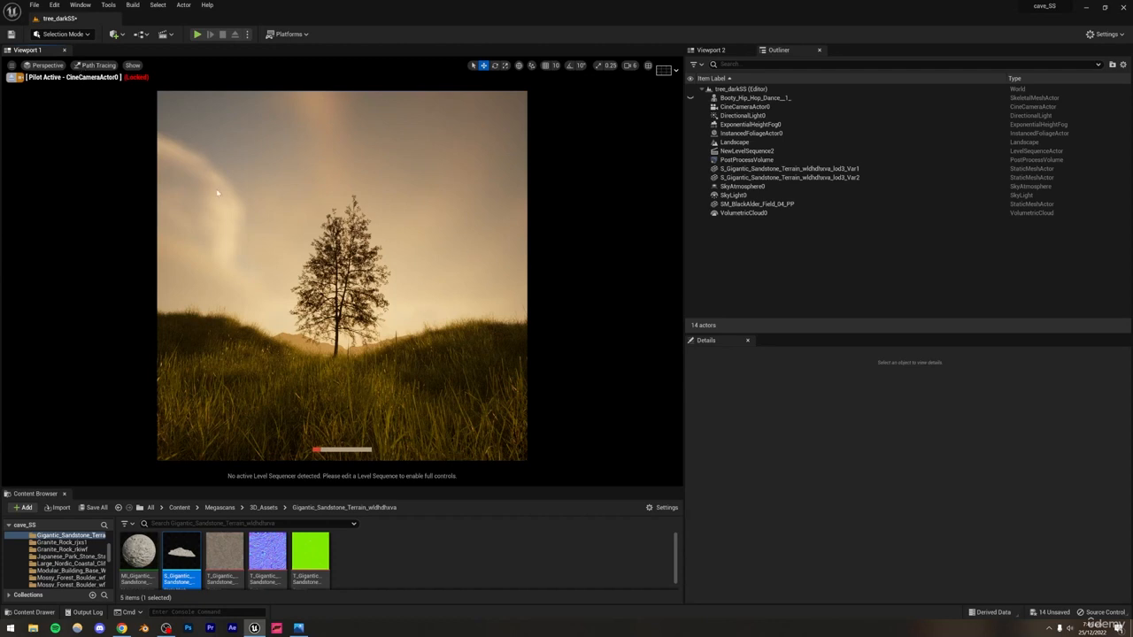
- Preview the camera view in Lit mode, and return it to Path Tracing for comparison
{"action": "left_click", "coordinate": [96, 65]}
{"action": "left_click", "coordinate": [88, 89]}
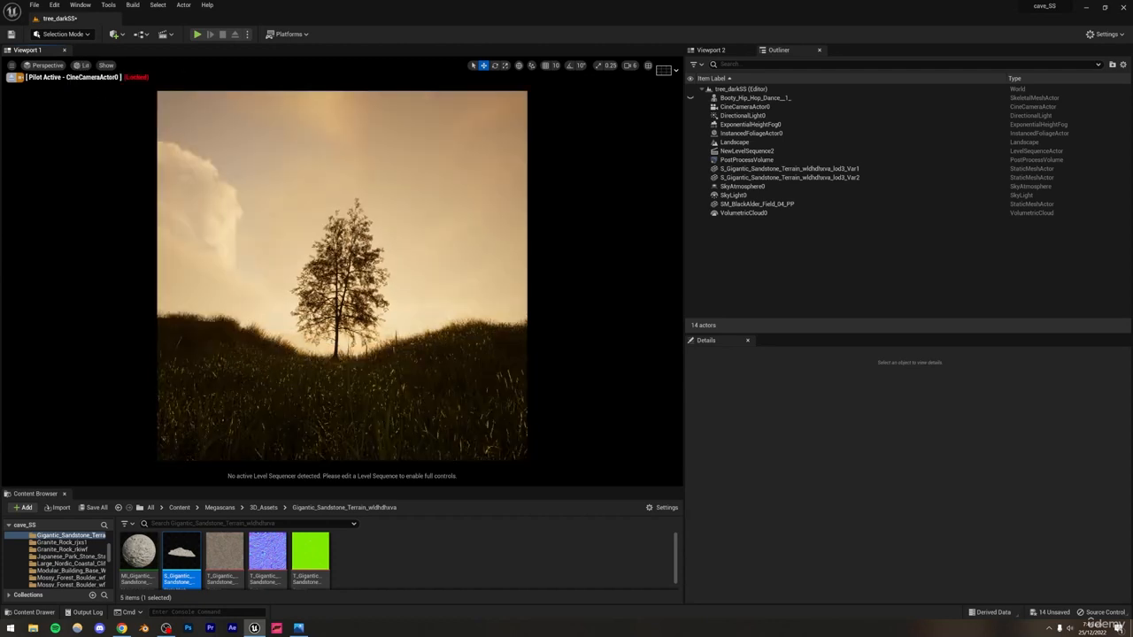
{"action": "left_click", "coordinate": [84, 65]}
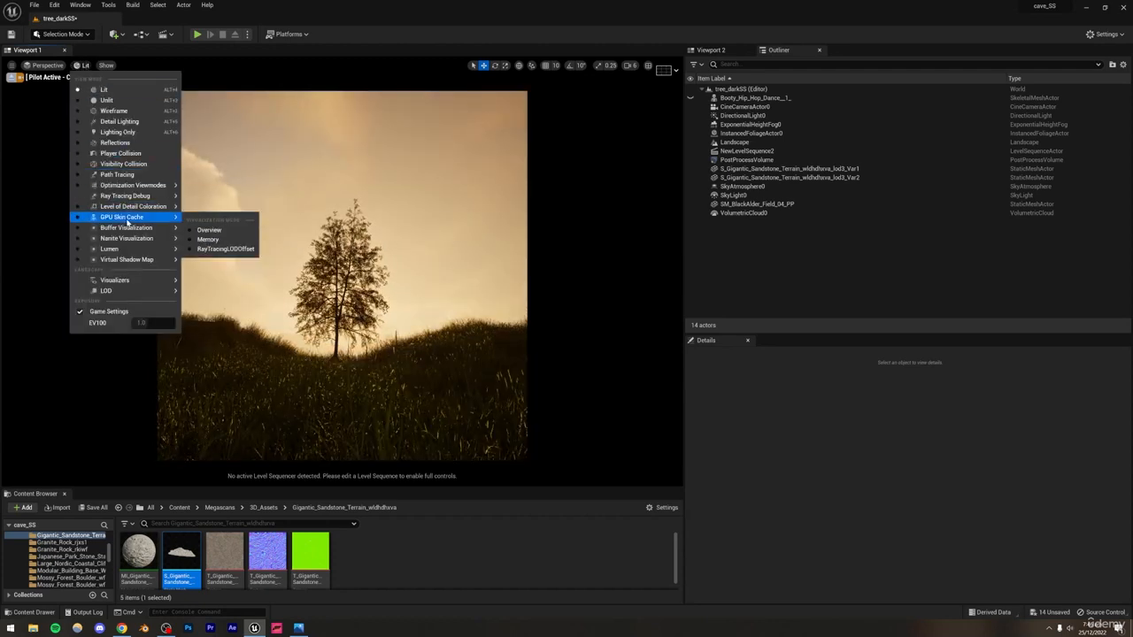
{"action": "left_click", "coordinate": [115, 174]}
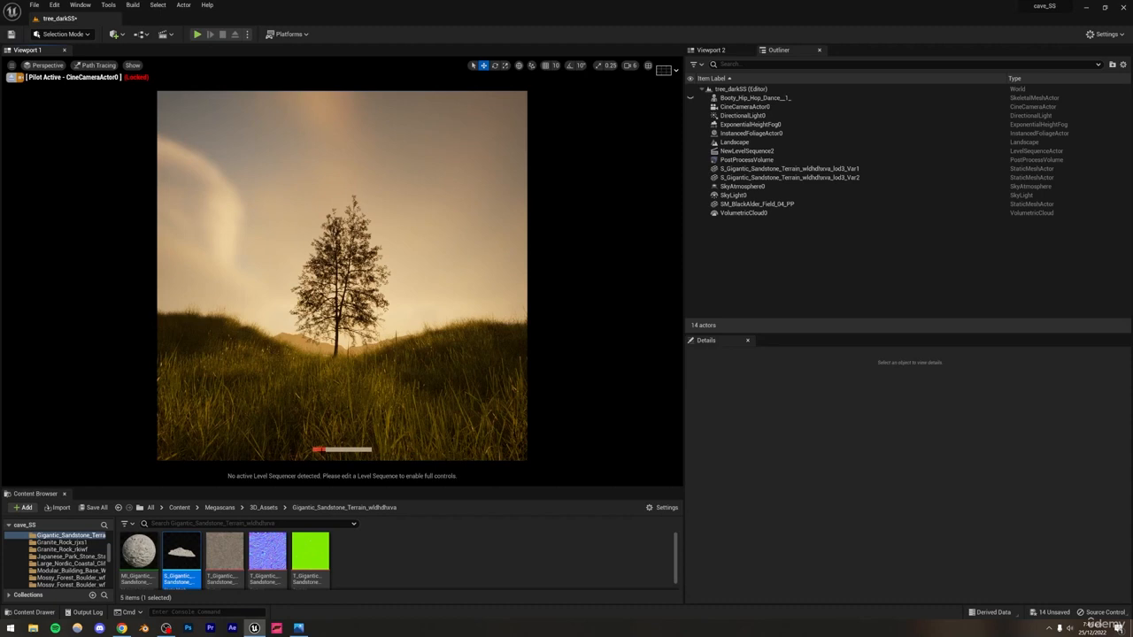
- Open the High Resolution Screenshot settings, review the capture options, and close them without capturing
{"action": "left_click", "coordinate": [12, 65]}
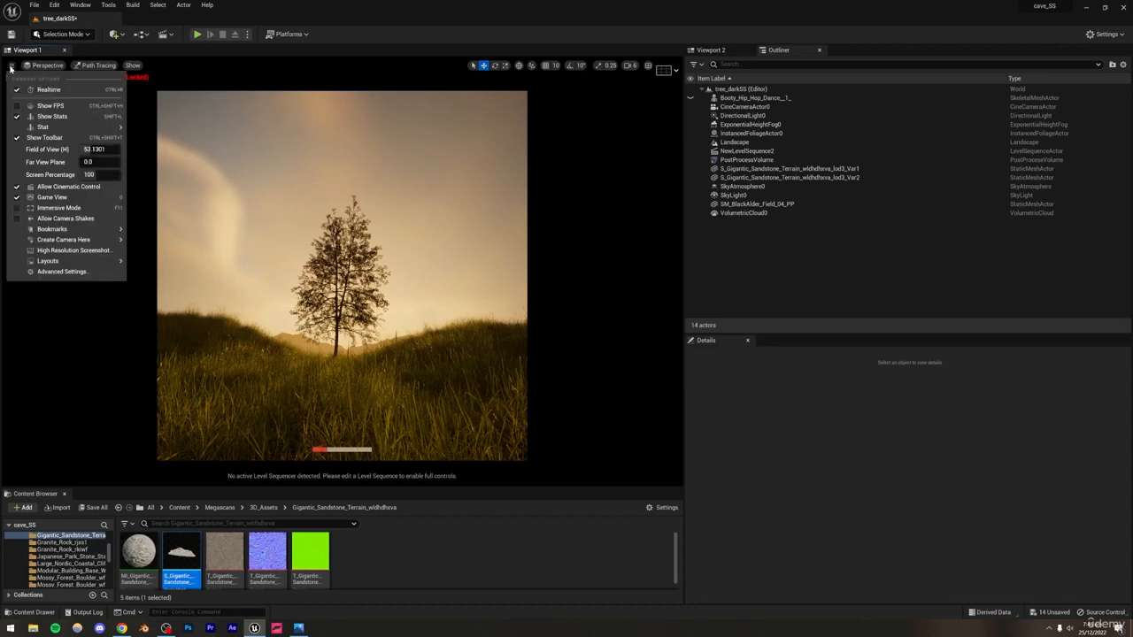
{"action": "left_click", "coordinate": [67, 251]}
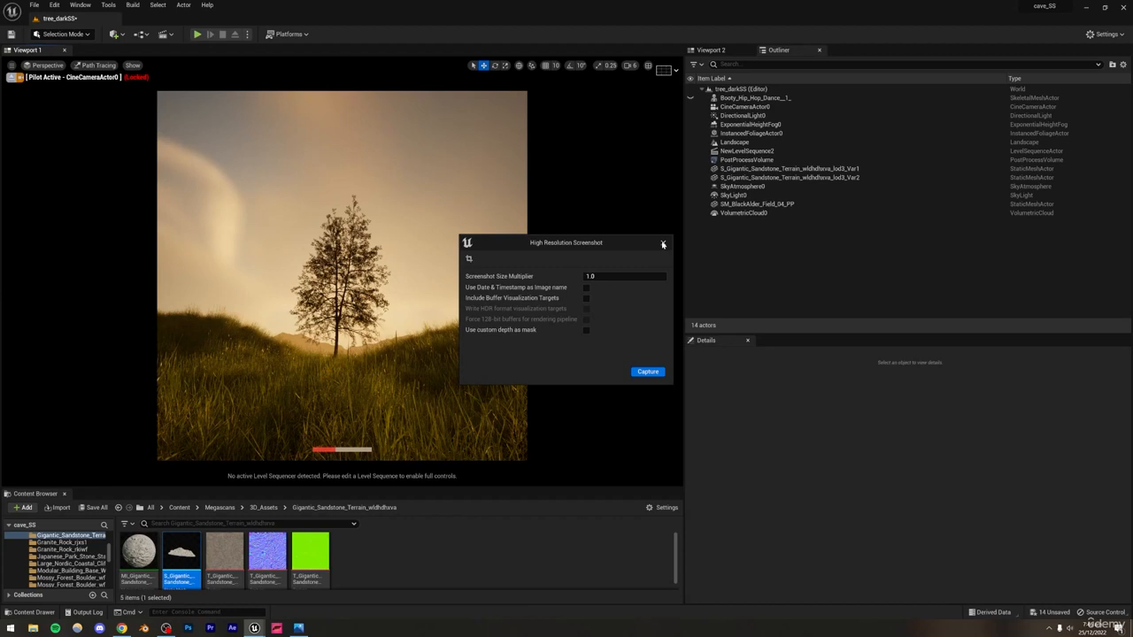
{"action": "left_click", "coordinate": [663, 243]}
- Collapse the Content Browser area to enlarge the camera viewport
{"action": "left_click", "coordinate": [13, 66]}
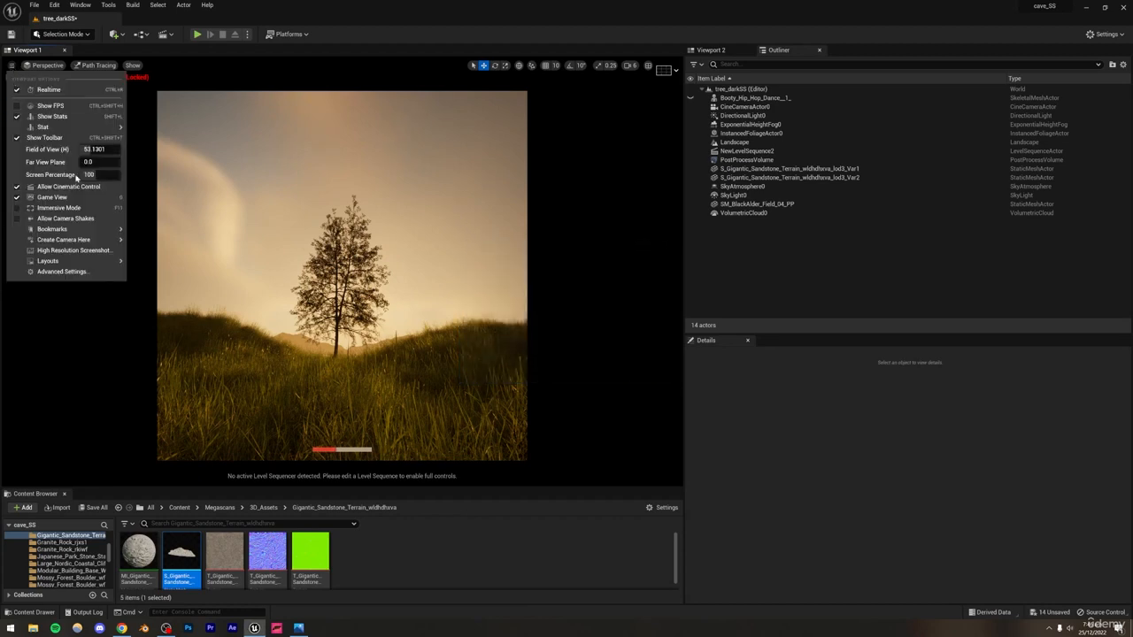
{"action": "left_click", "coordinate": [308, 495]}
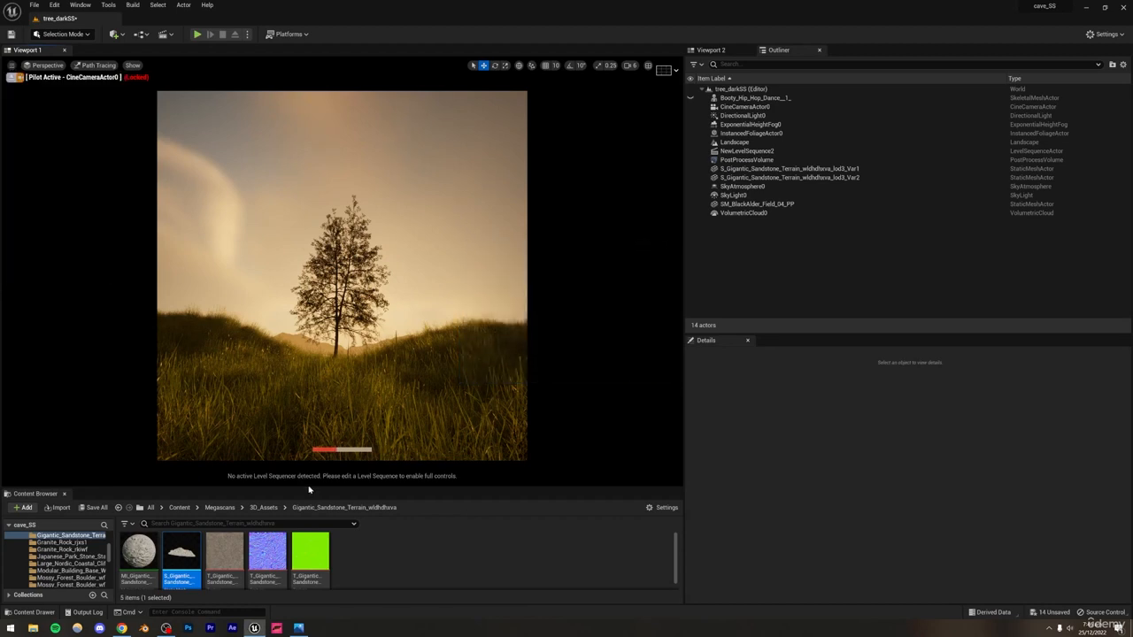
{"action": "left_click_drag", "start_coordinate": [309, 486], "coordinate": [313, 626]}
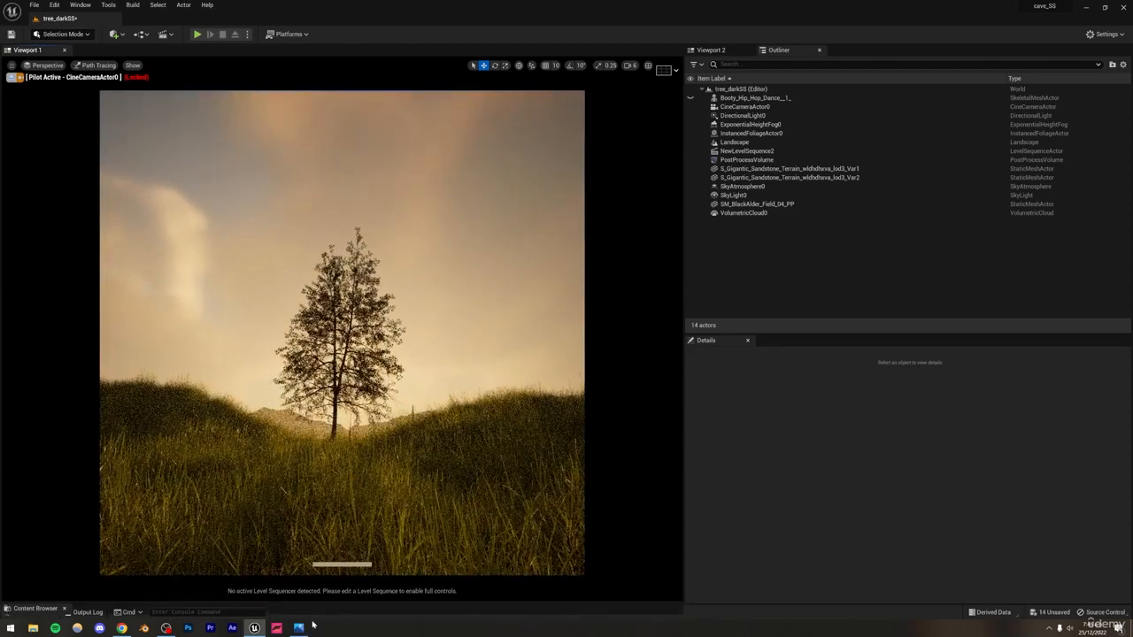